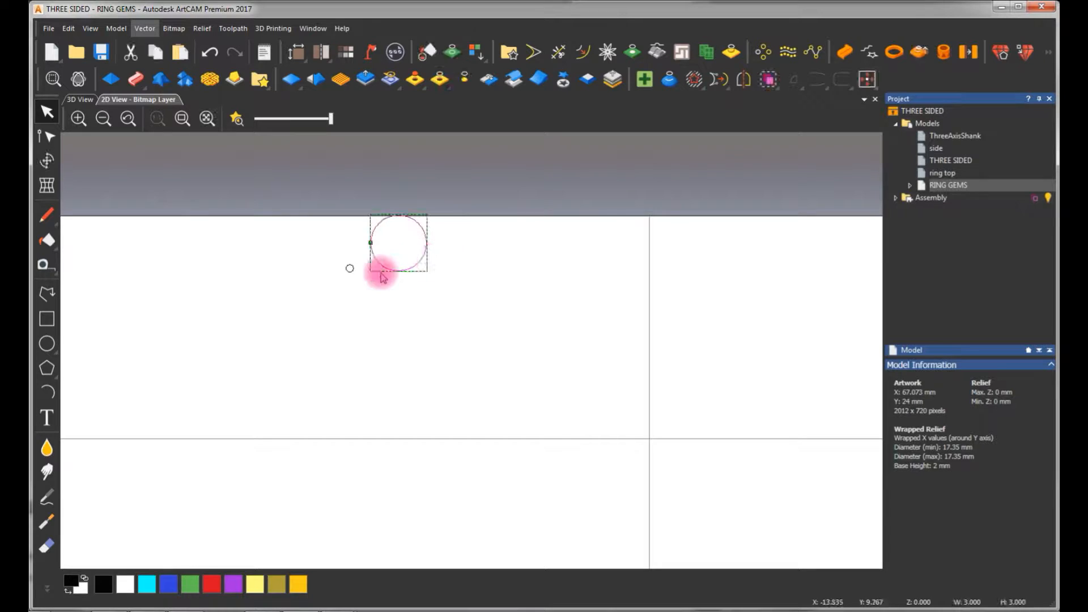
Paste 23 copies of the large 3 mm circle along the horizontal centre line with Paste Along a Curve.
left_click(473, 291)
scroll(469, 345, "down", 4)
scroll(459, 391, "up", 2)
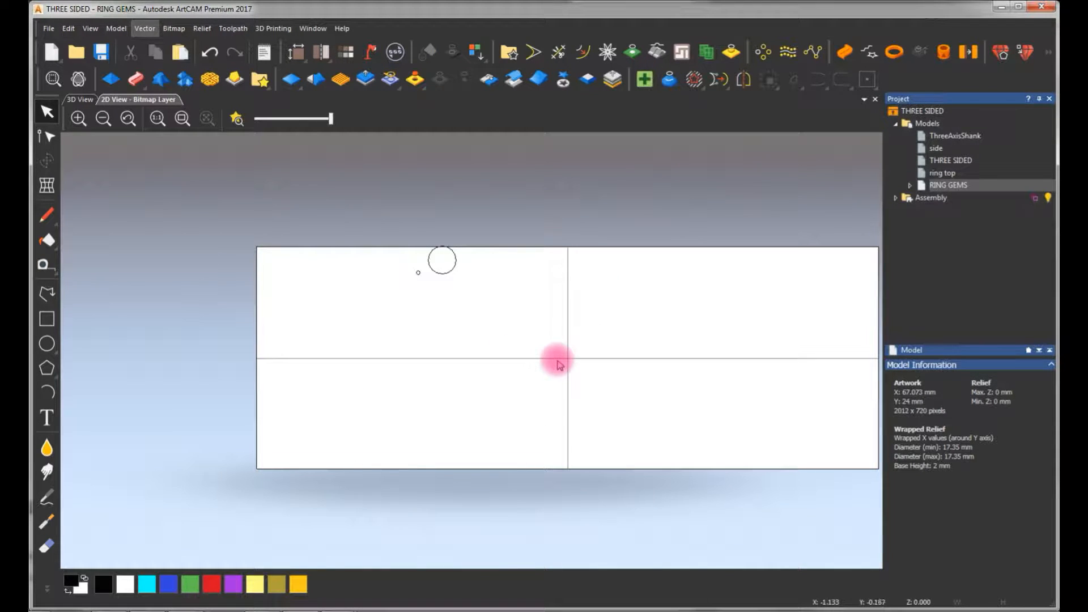
left_click(446, 267)
scroll(448, 268, "up", 2)
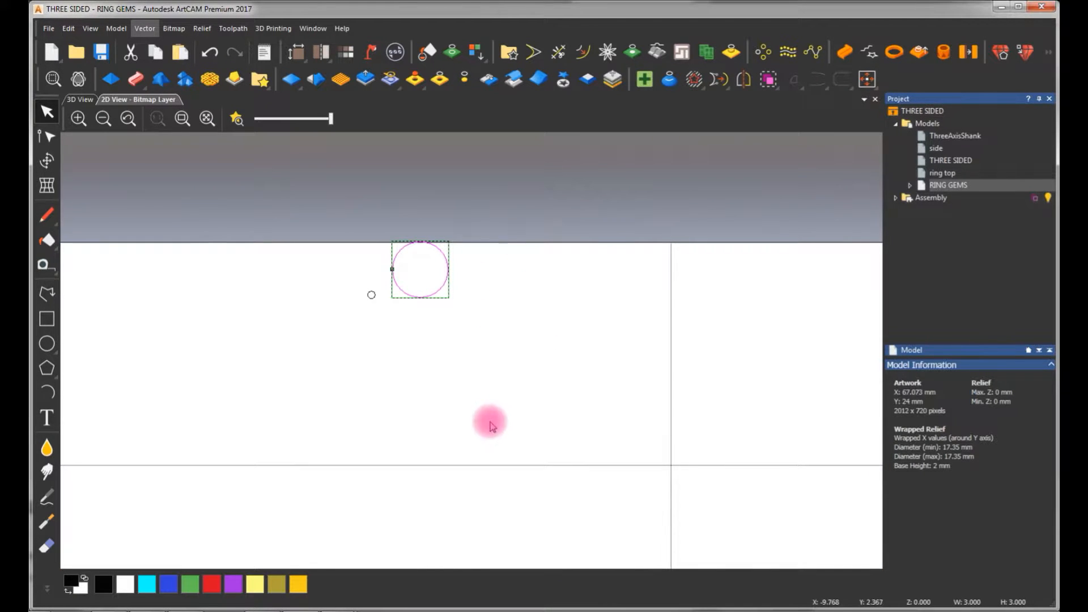
left_click(530, 466)
scroll(471, 363, "down", 4)
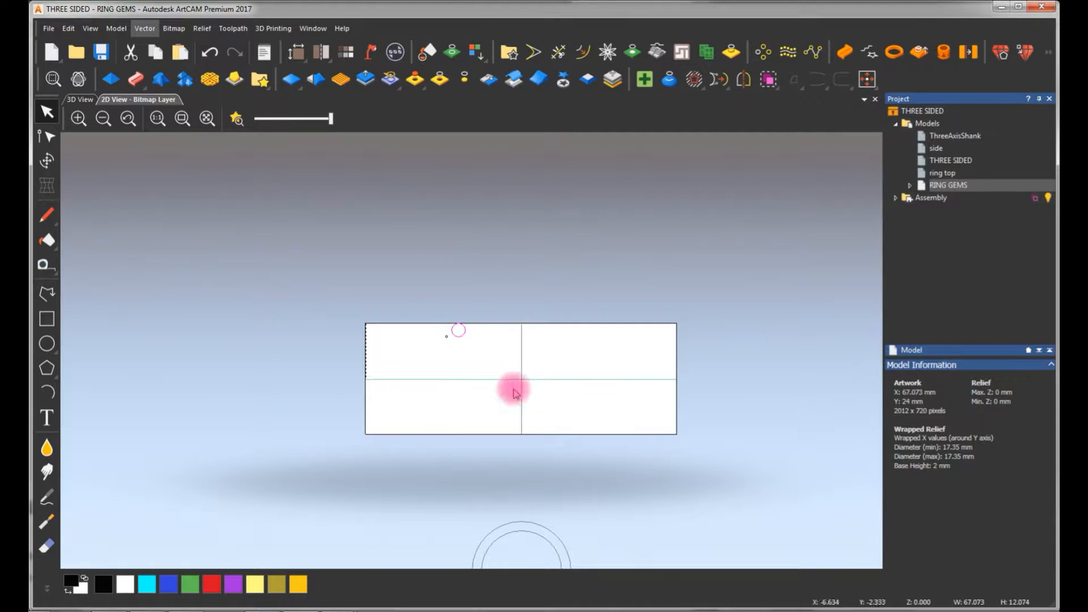
left_click(813, 53)
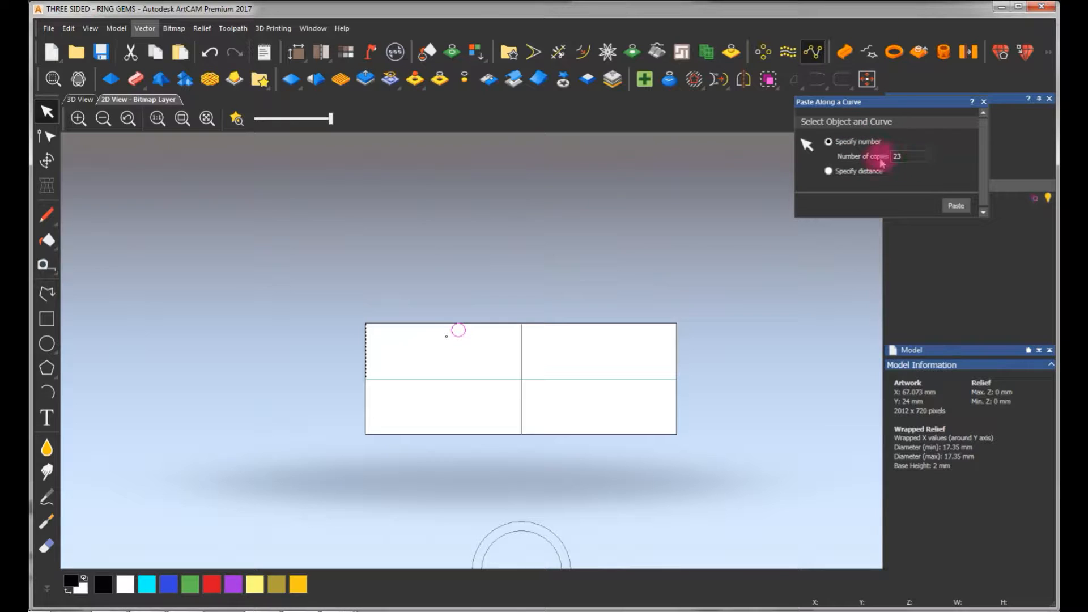
left_click(956, 206)
Paste 23 copies of the small circle along the same horizontal centre line.
scroll(541, 395, "up", 2)
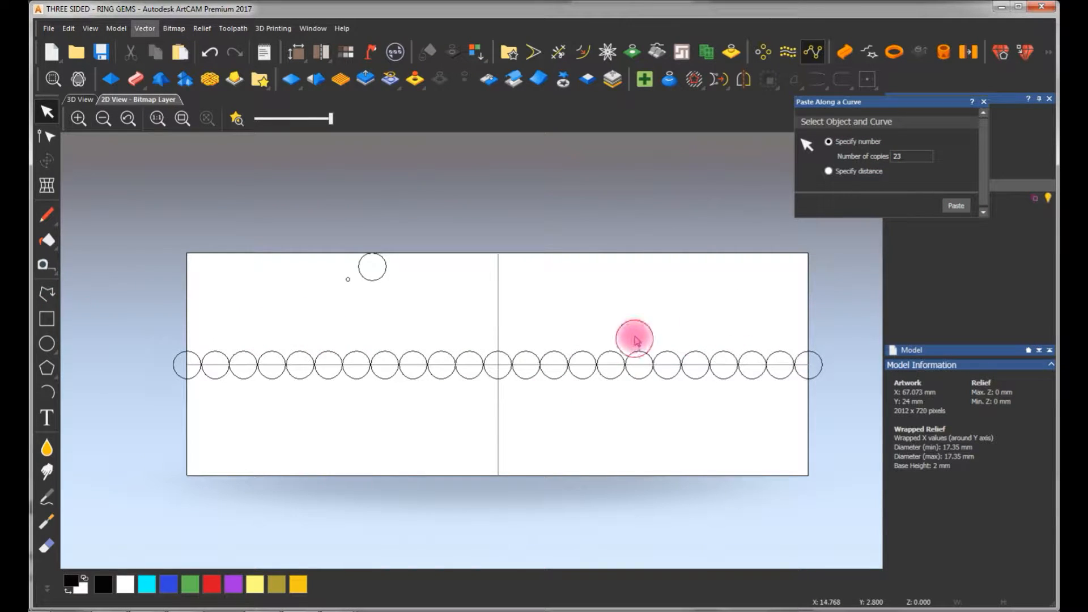
scroll(452, 387, "up", 2)
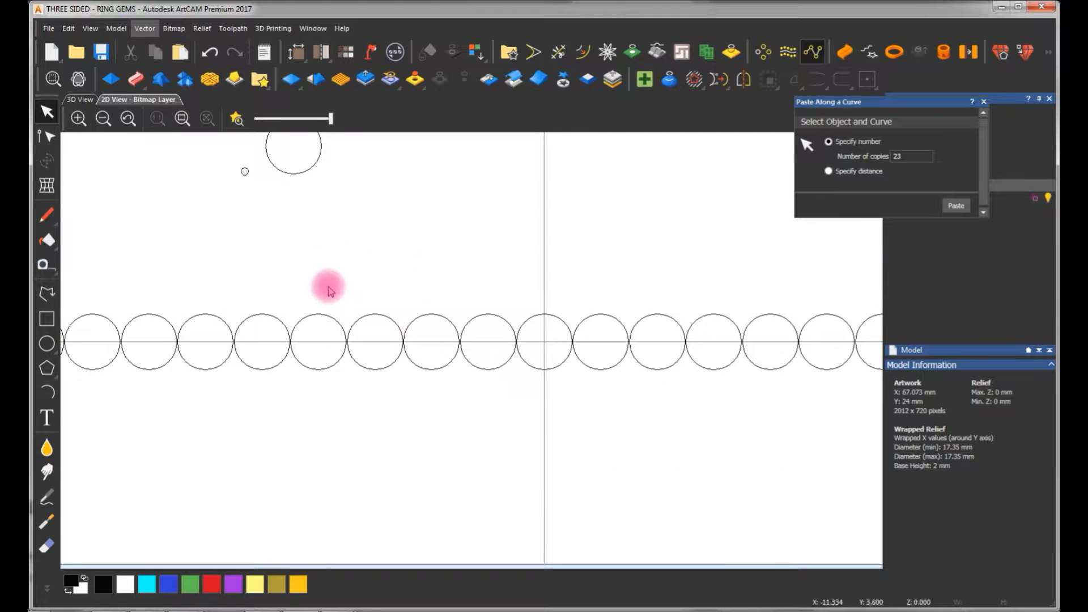
left_click(243, 170)
scroll(283, 188, "up", 2)
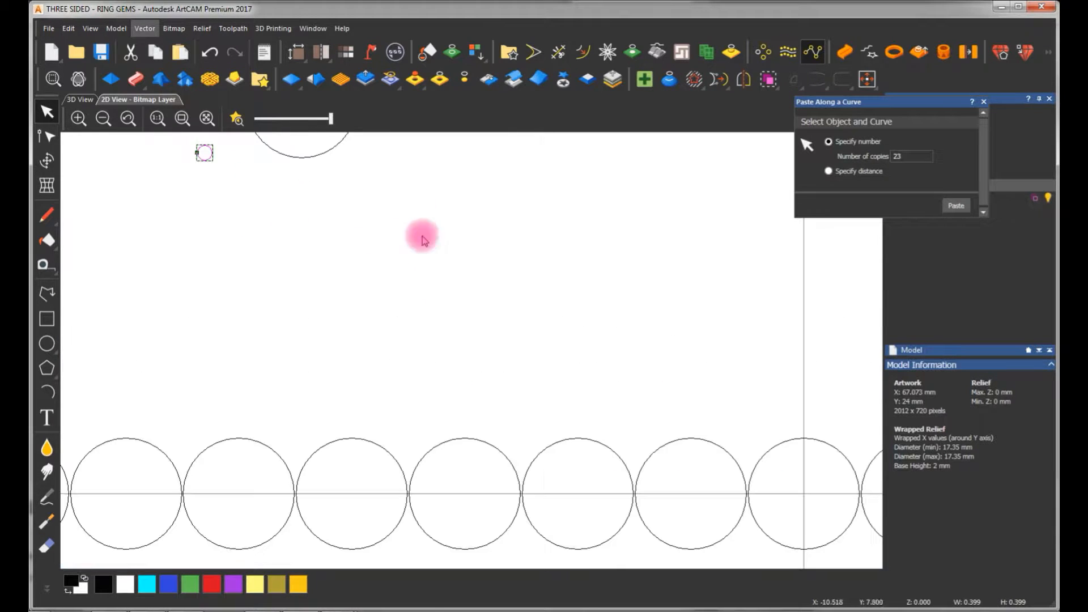
left_click(378, 495, "shift")
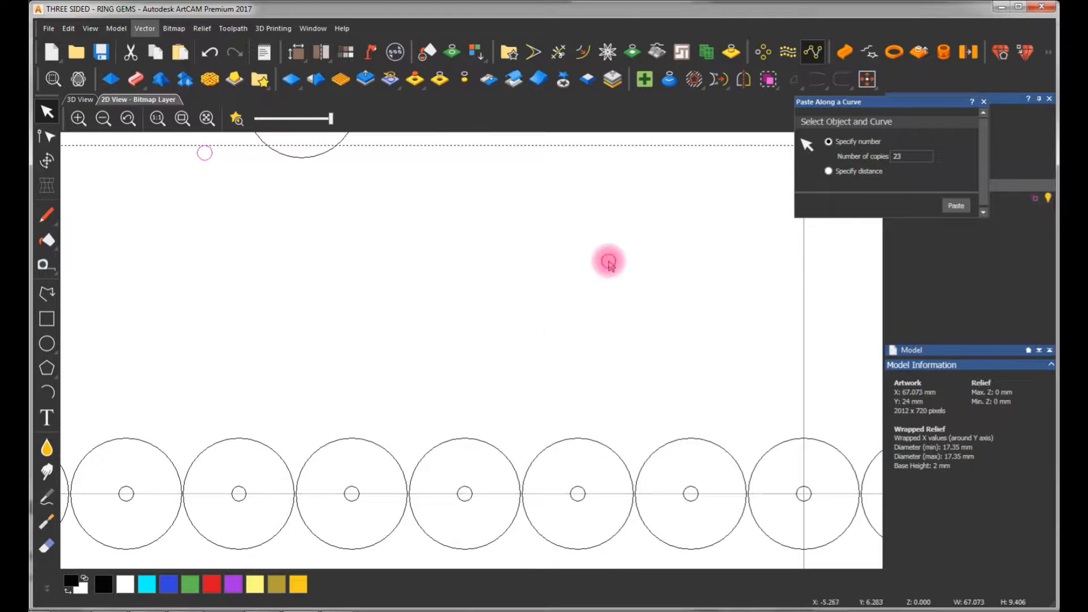
Shift the row of small circles sideways from the large circles' centres to the joints between neighbouring large circles.
scroll(521, 357, "down", 2)
scroll(449, 429, "up", 2)
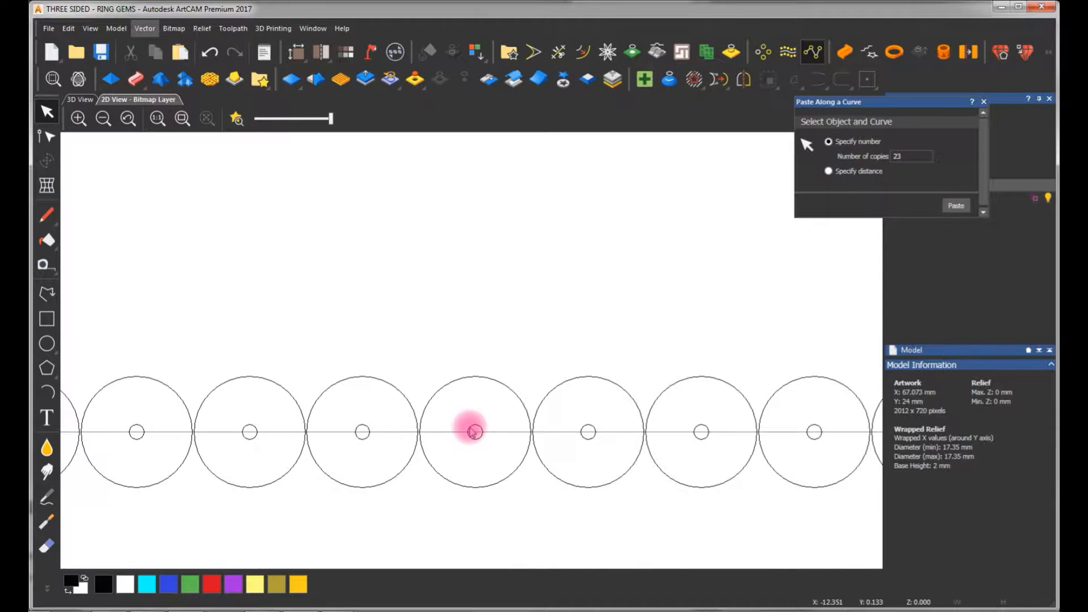
left_click(461, 430)
key("Left")
key("Left")
key("Left")
key("Left")
key("Left")
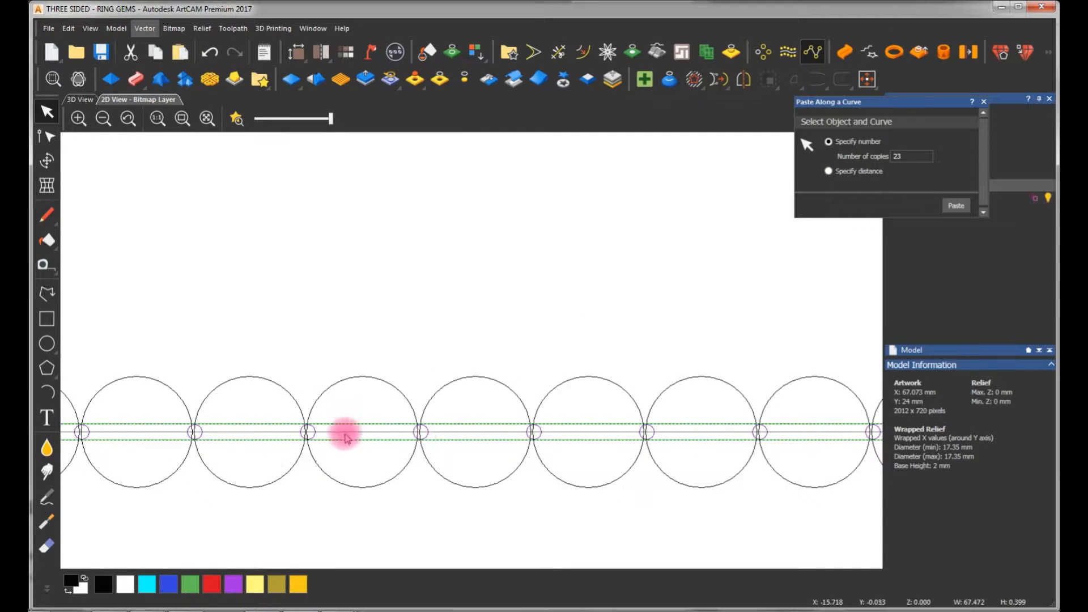
Raise the row of small circles above the centre line and centre each one in the notch between two large circles.
scroll(345, 433, "up", 2)
key("Up")
key("Up")
key("Up")
key("Up")
key("Up")
key("Up")
key("Up")
key("Up")
key("Up")
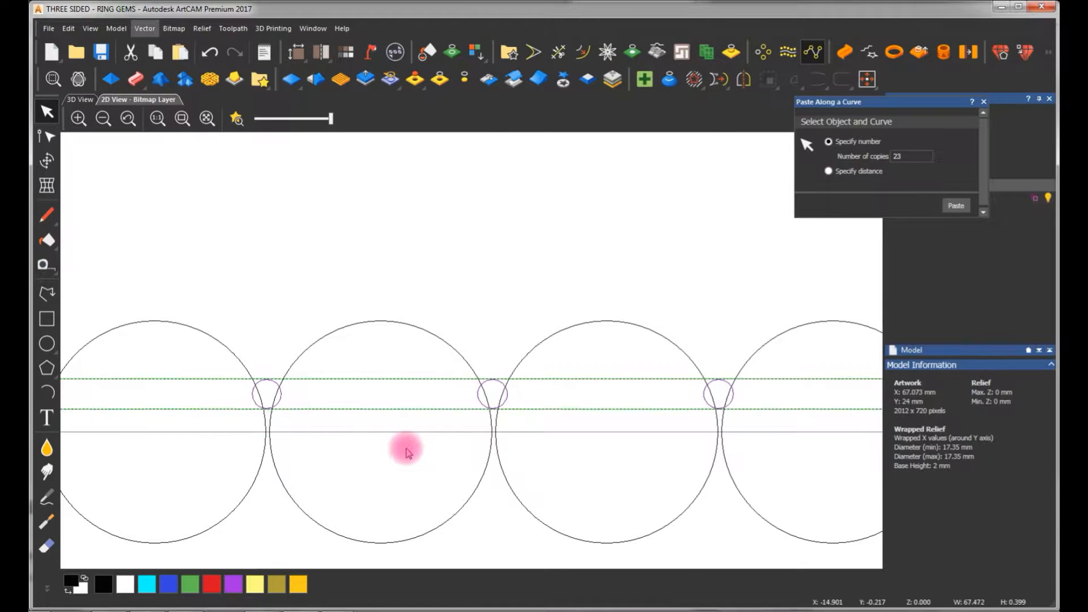
scroll(449, 432, "up", 2)
scroll(577, 370, "up", 1)
key("Right")
key("Right")
key("Right")
left_click(582, 350)
scroll(521, 389, "down", 2)
scroll(520, 389, "down", 2)
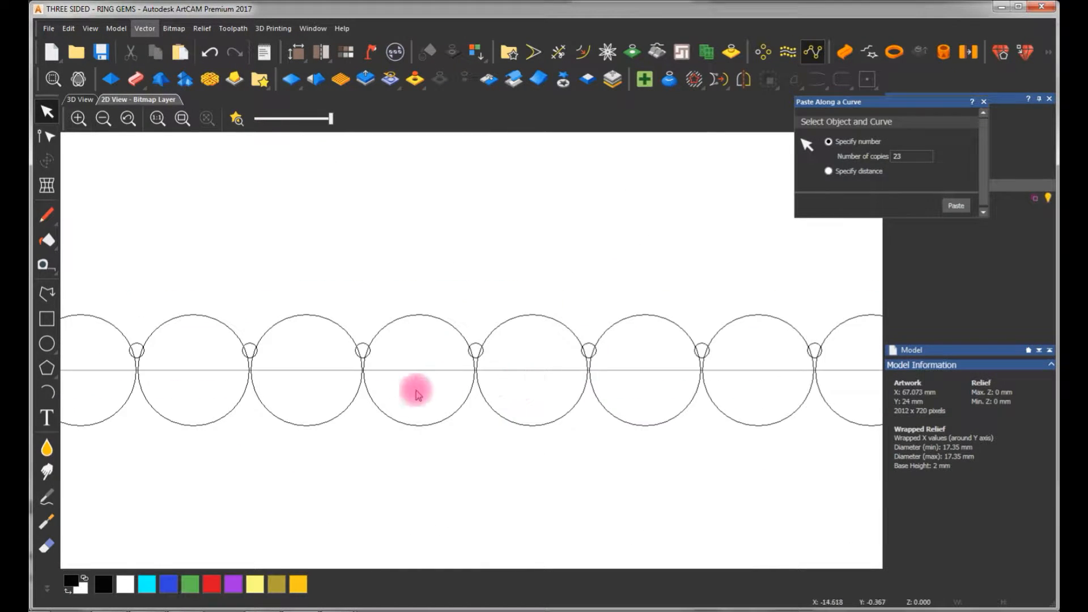
Mirror a copy of the small circle row vertically across the centre line with the Bottom option, keeping the originals.
left_click(545, 360)
scroll(541, 358, "up", 1)
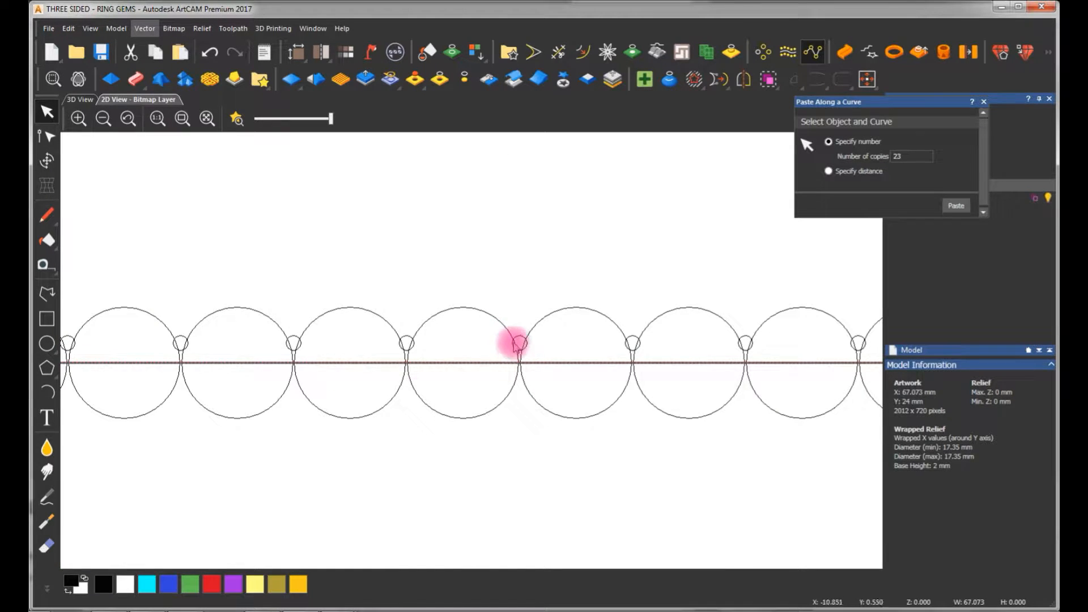
left_click(519, 342)
scroll(552, 348, "up", 1)
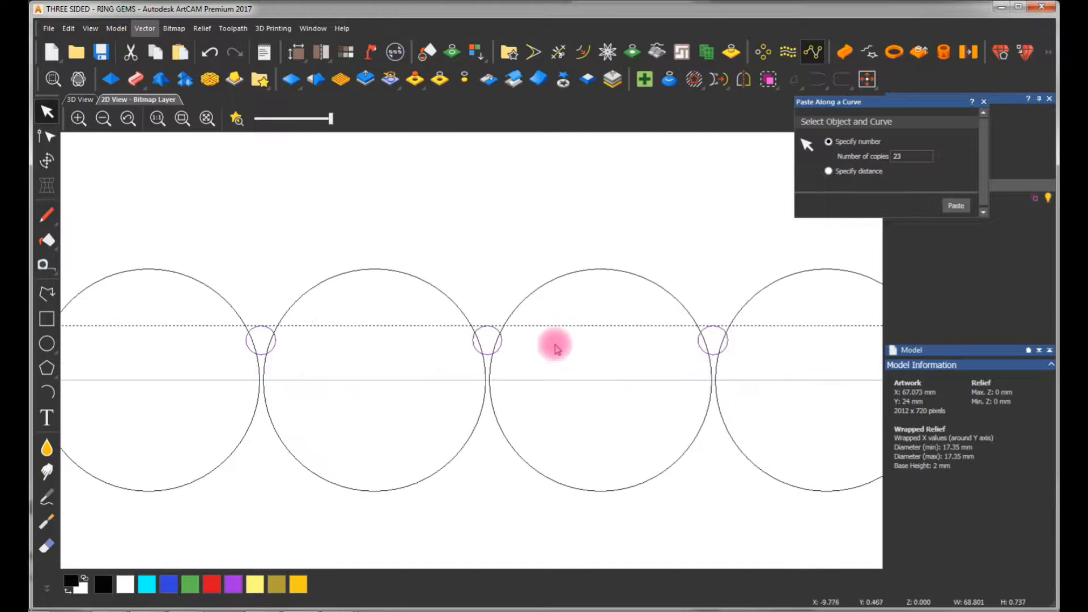
left_click(984, 102)
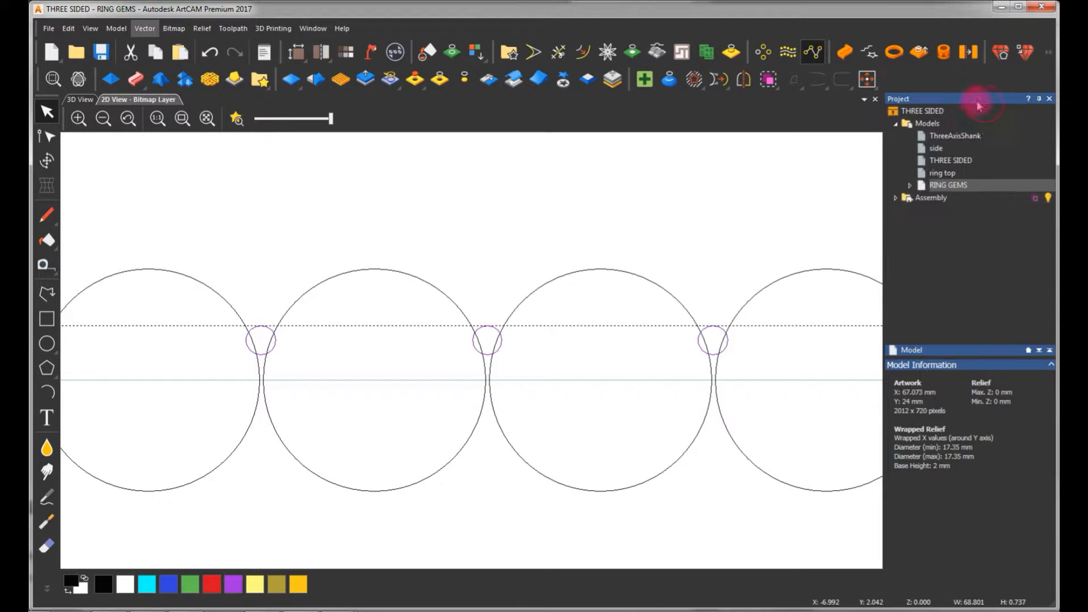
left_click(744, 80)
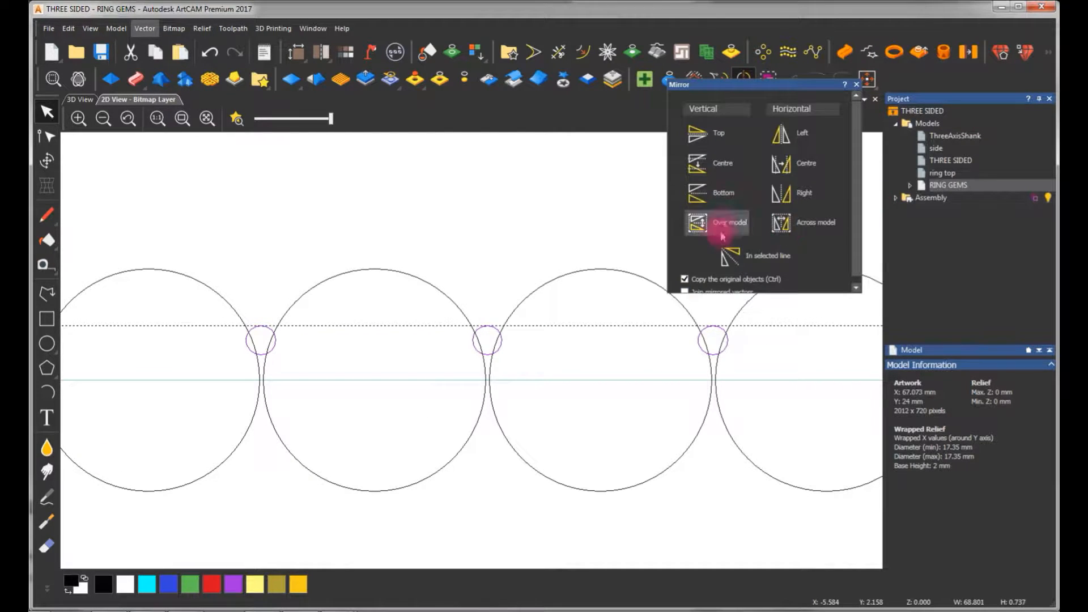
left_click(698, 192)
left_click(560, 178)
scroll(534, 357, "down", 2)
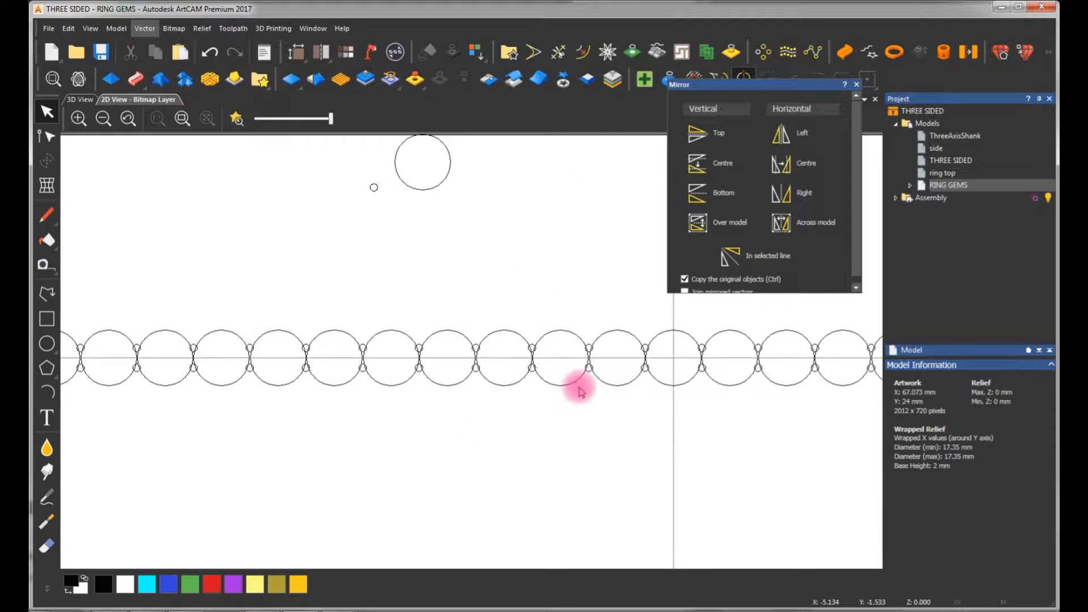
left_click(856, 84)
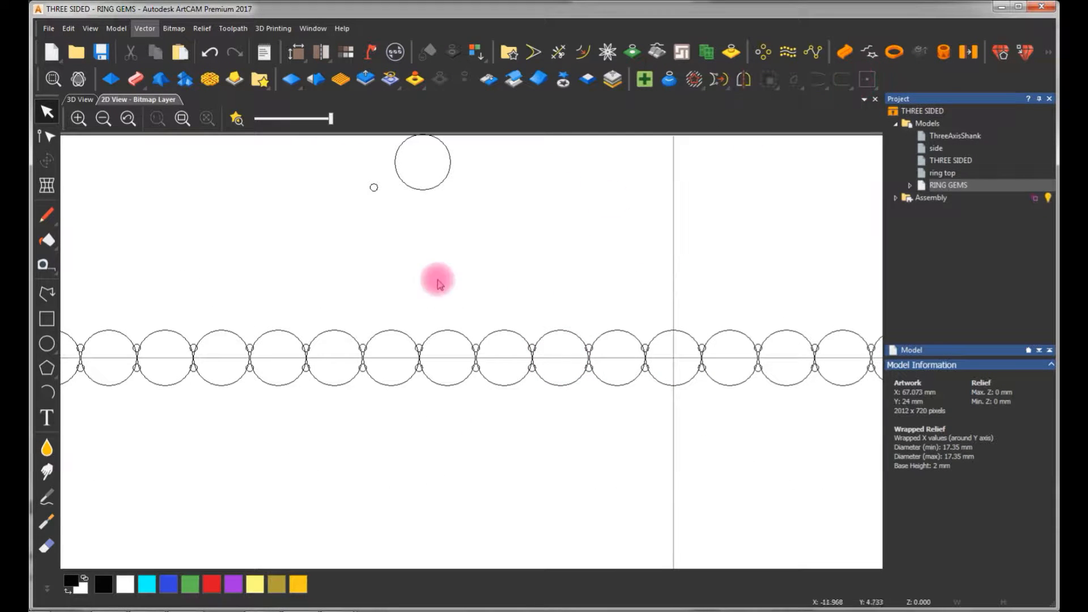
Select the row of large circles and show the wrapped model in the 3D view with the assembly hidden.
scroll(315, 340, "down", 1)
scroll(348, 333, "up", 1)
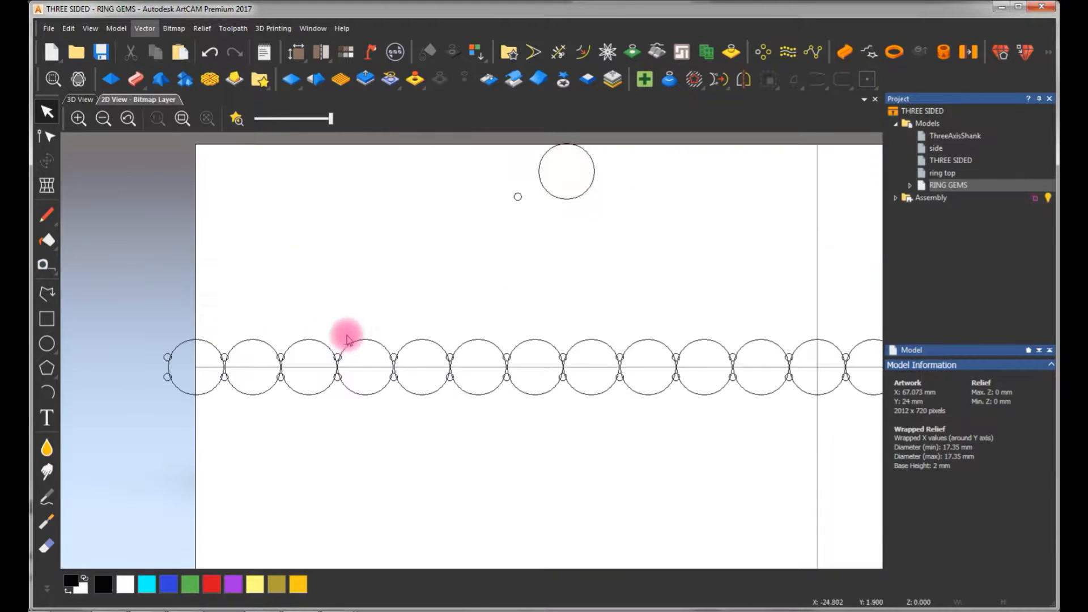
left_click(382, 343)
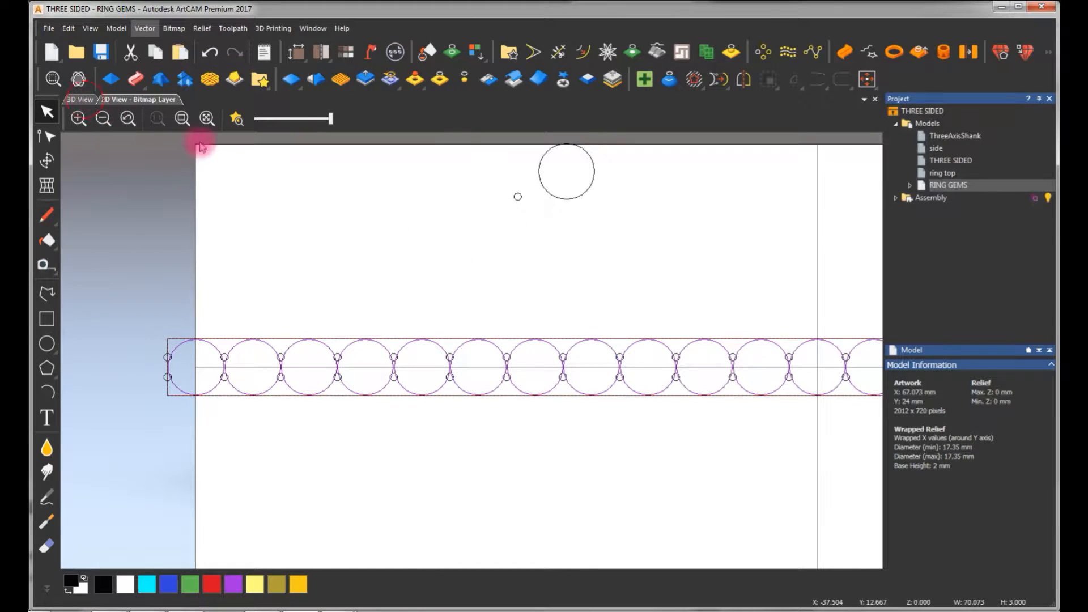
key("F3")
left_click(316, 118)
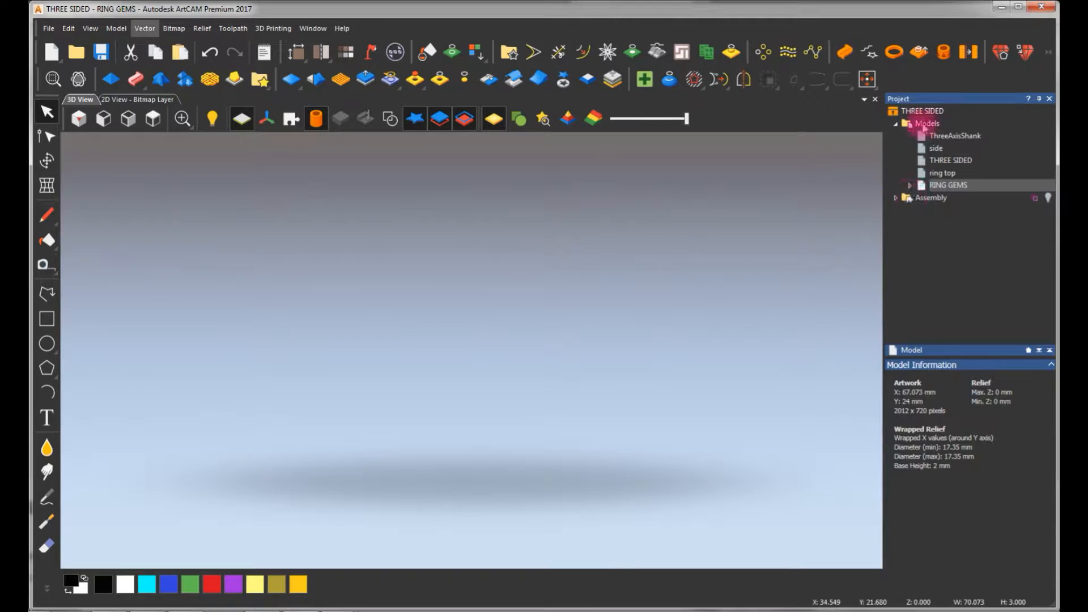
left_click(924, 124)
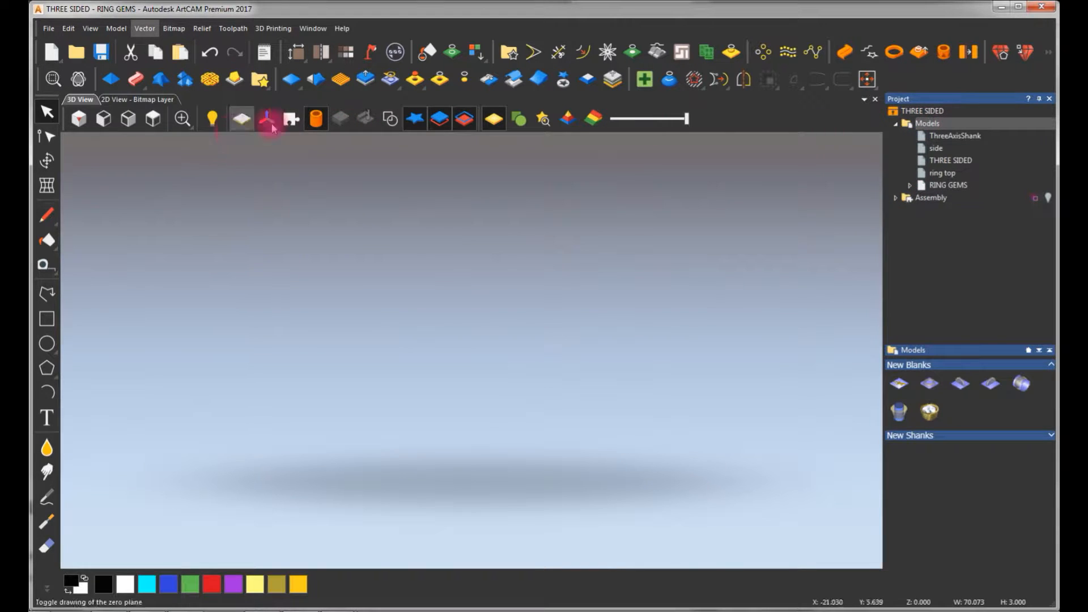
Raise the large circles with the Shape Editor as a Plane profile with a 2 mm start height in Add mode.
left_click(108, 80)
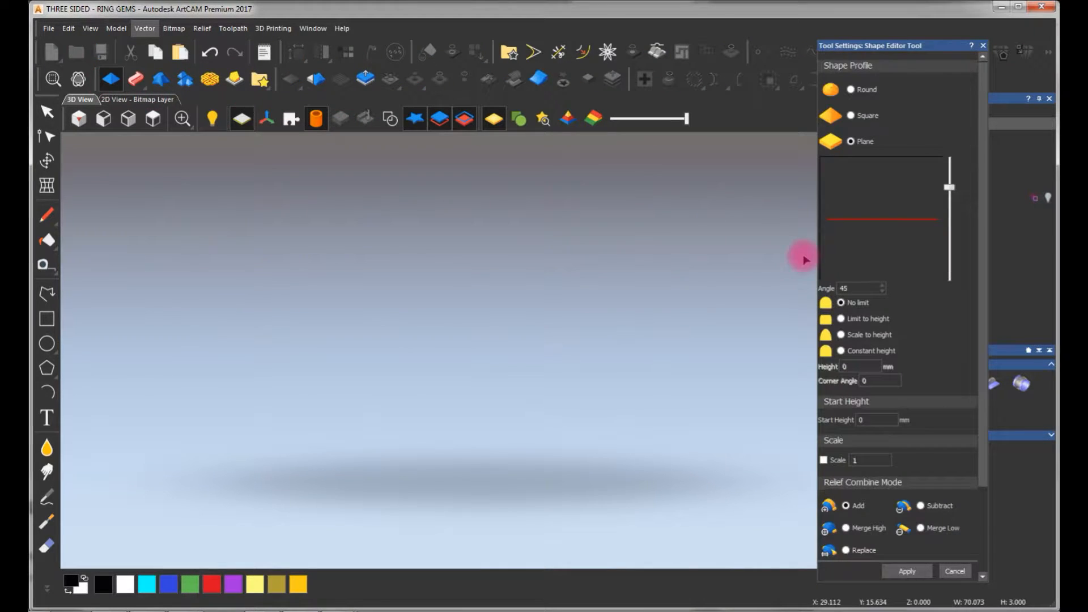
type("2")
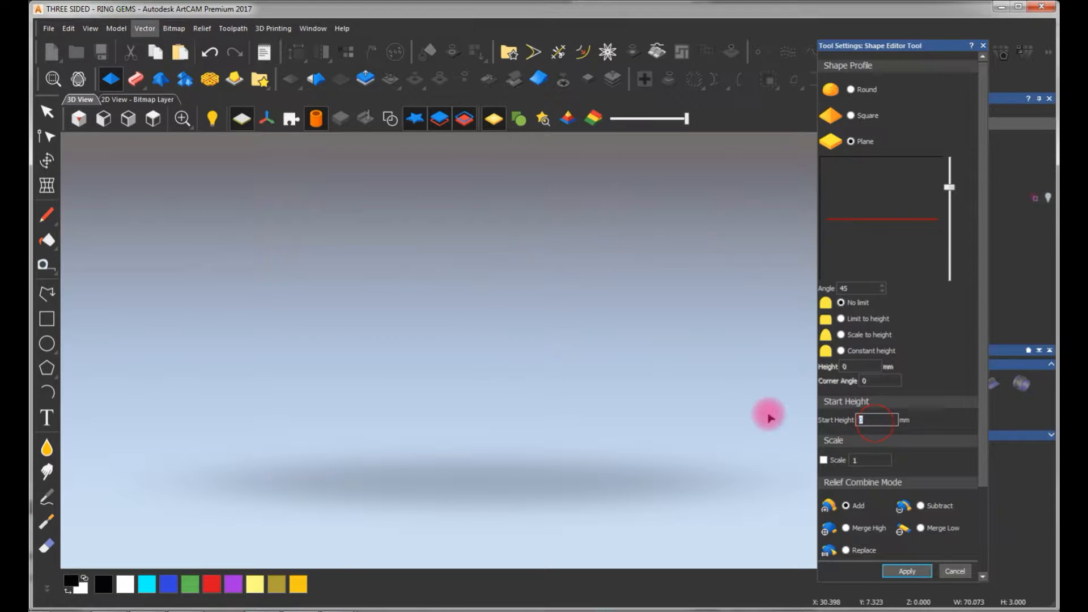
key("Return")
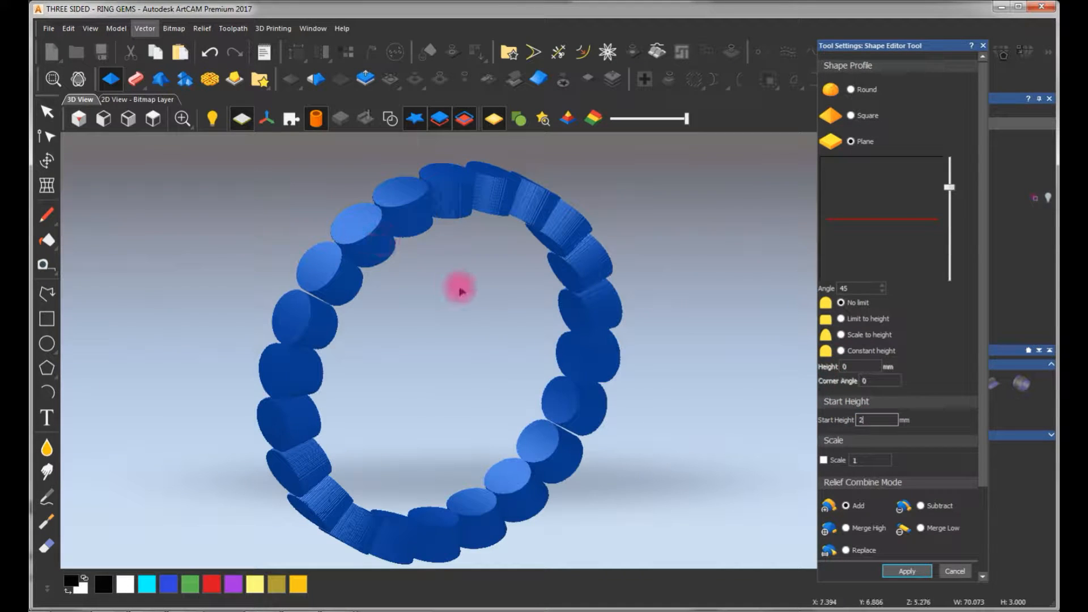
left_click_drag(427, 323, 262, 368)
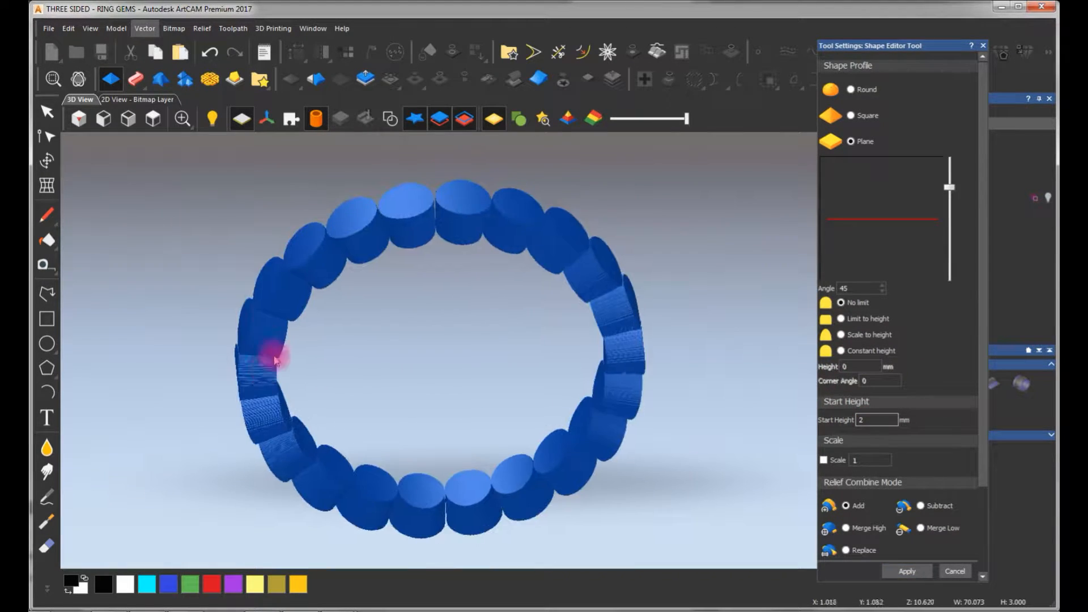
left_click(919, 578)
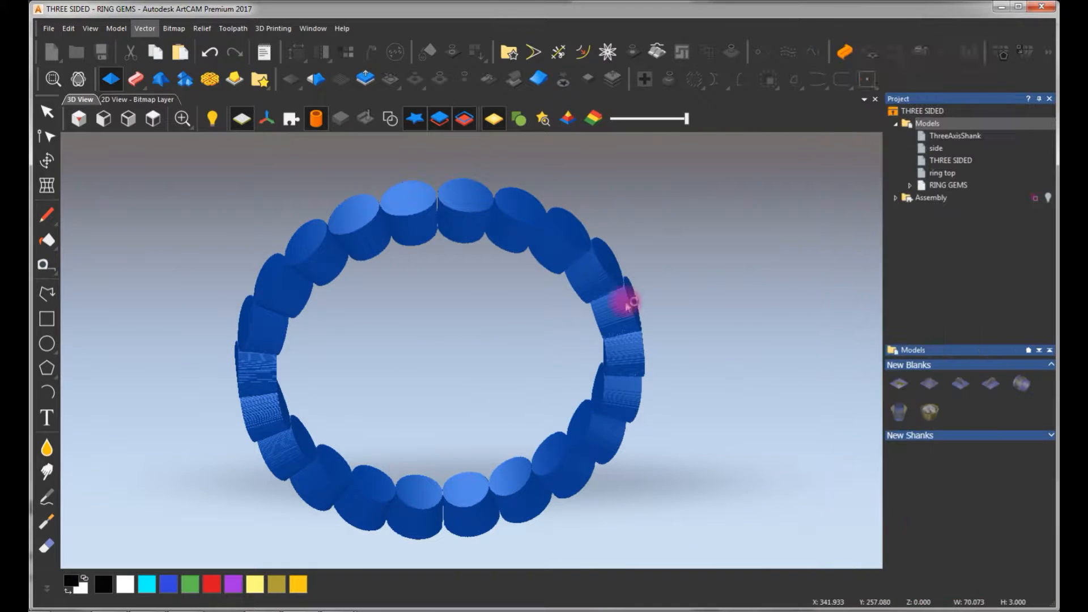
Group the upper and lower rows of small circles together in the 2D view.
left_click(164, 99)
left_click(548, 264)
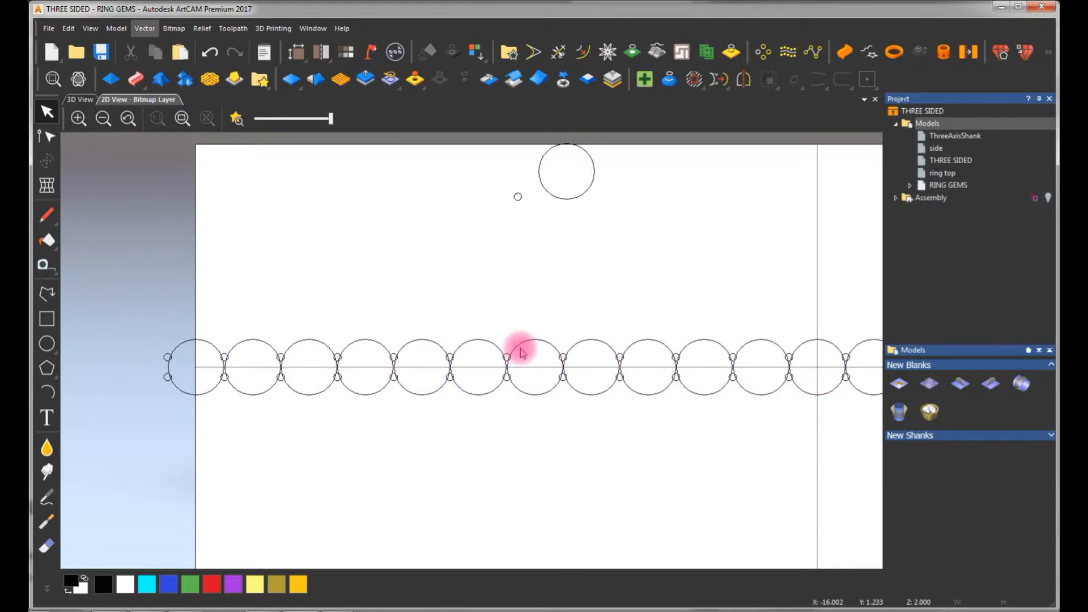
scroll(519, 349, "up", 1)
left_click(493, 360)
left_click(493, 404)
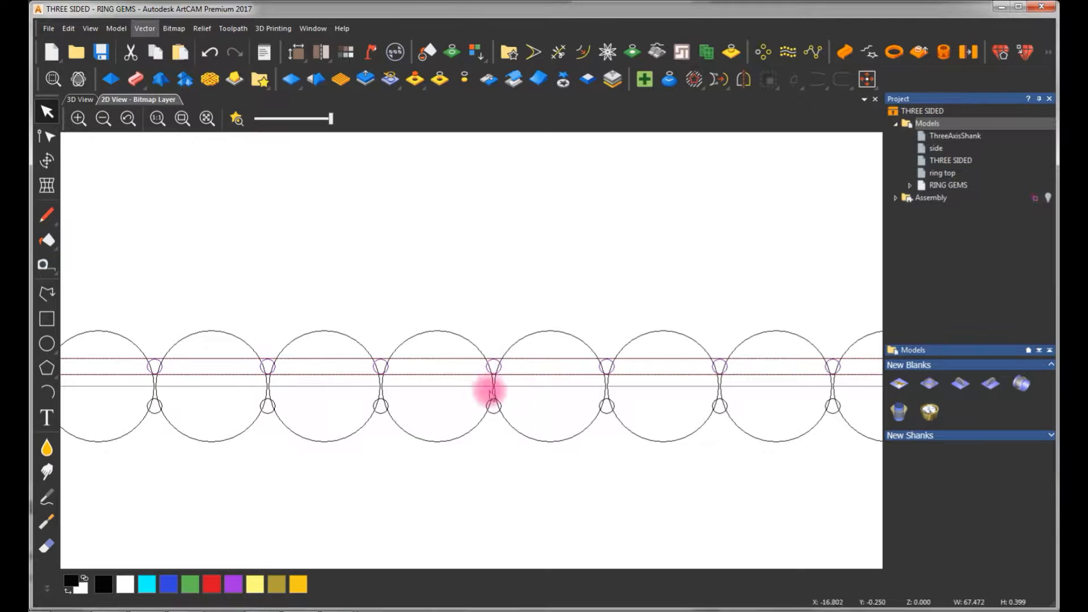
scroll(517, 417, "up", 1)
left_click(478, 407, "shift")
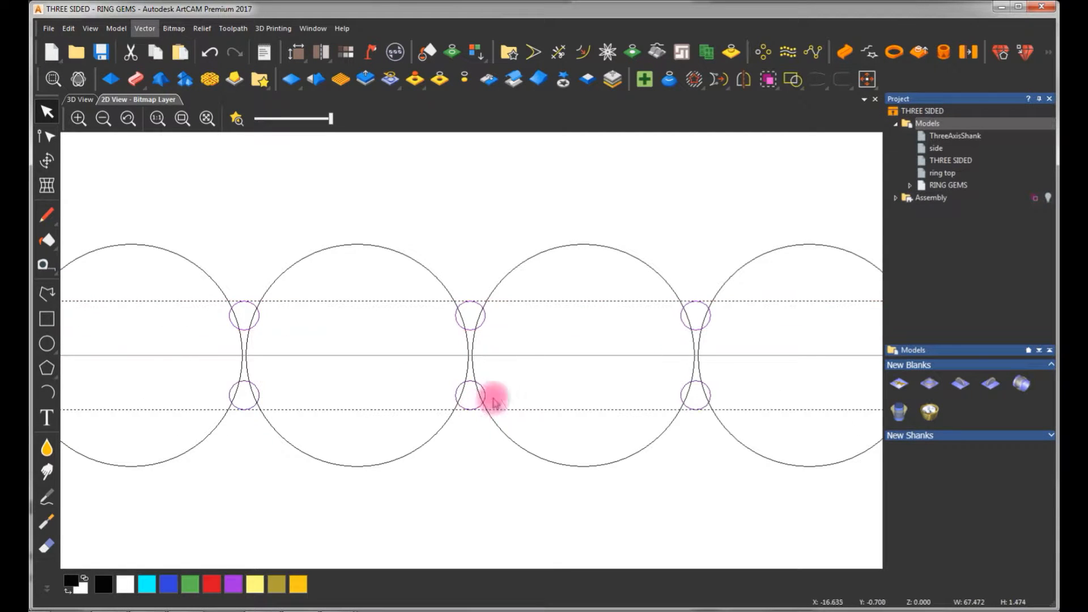
right_click(503, 230)
left_click(514, 316)
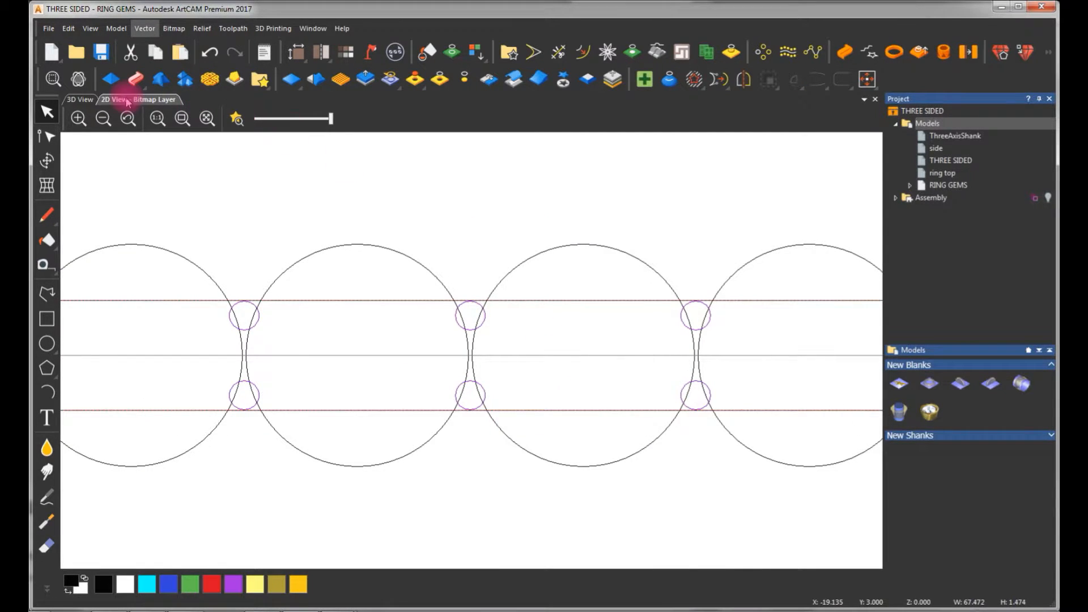
Raise the grouped small circles as prongs with a Round profile and a 3 mm start height in Merge High mode.
left_click(85, 100)
left_click(561, 149)
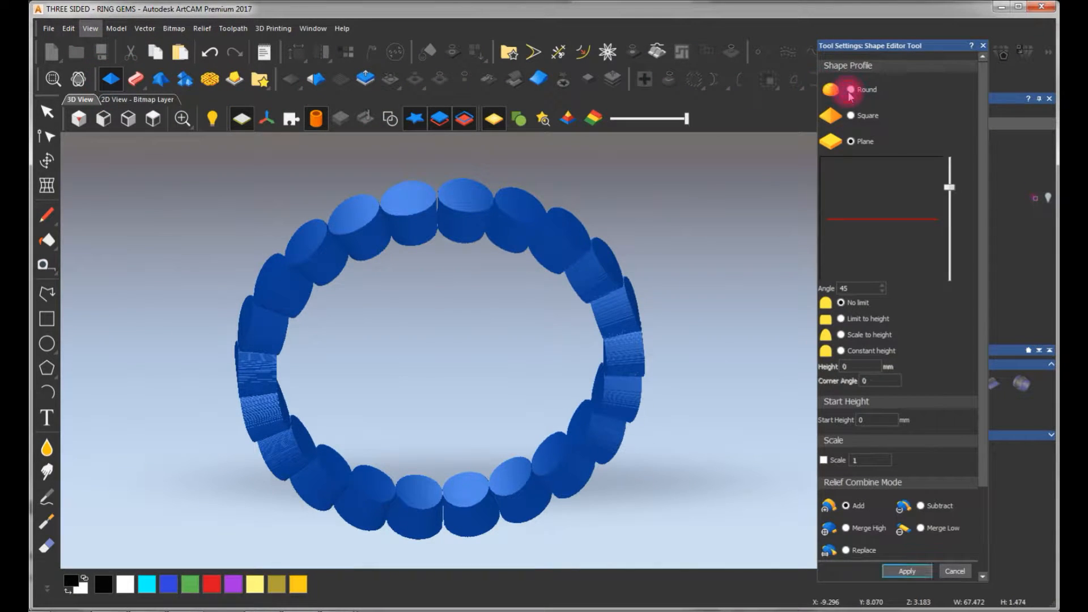
left_click(873, 420)
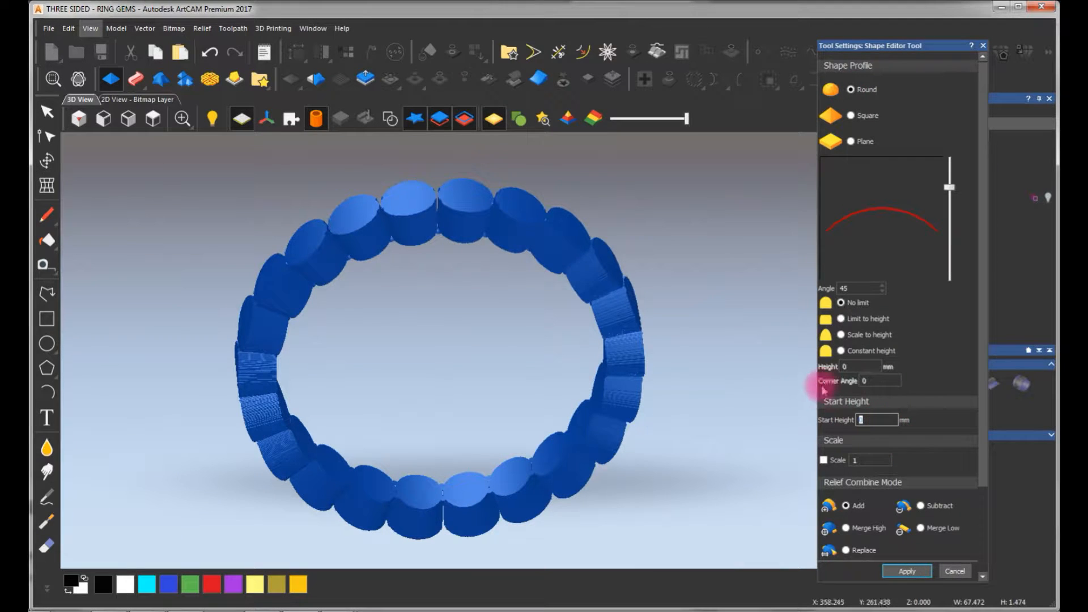
key("Return")
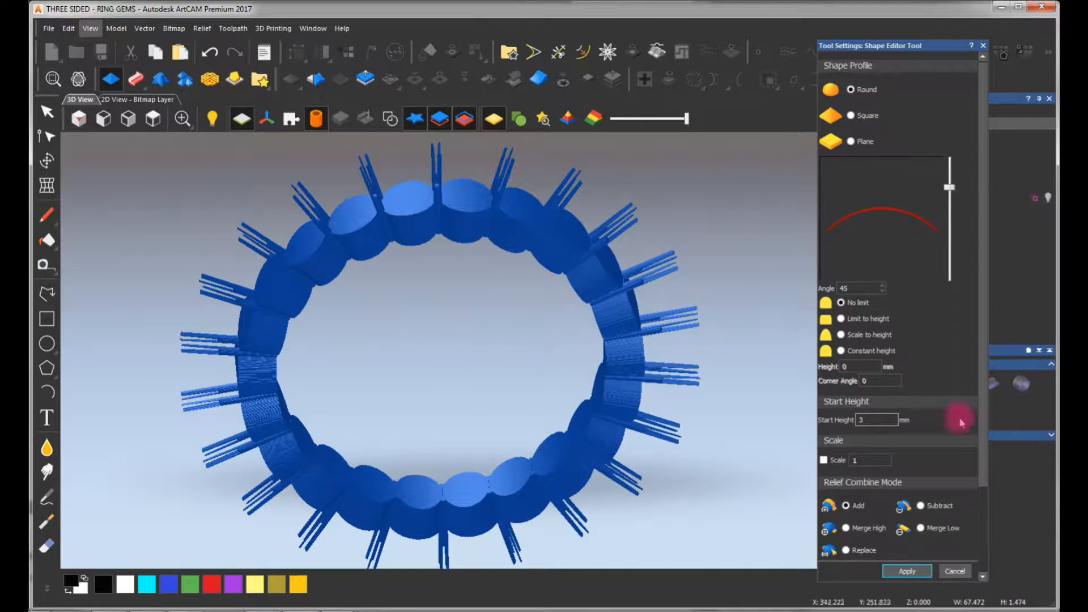
left_click(846, 528)
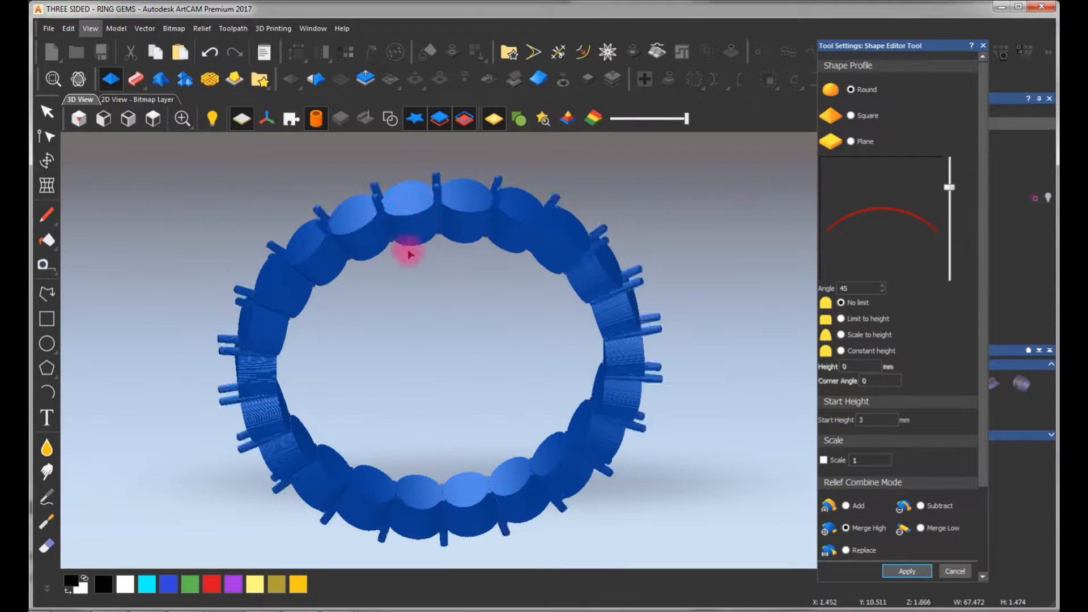
left_click(955, 572)
left_click_drag(467, 287, 722, 386)
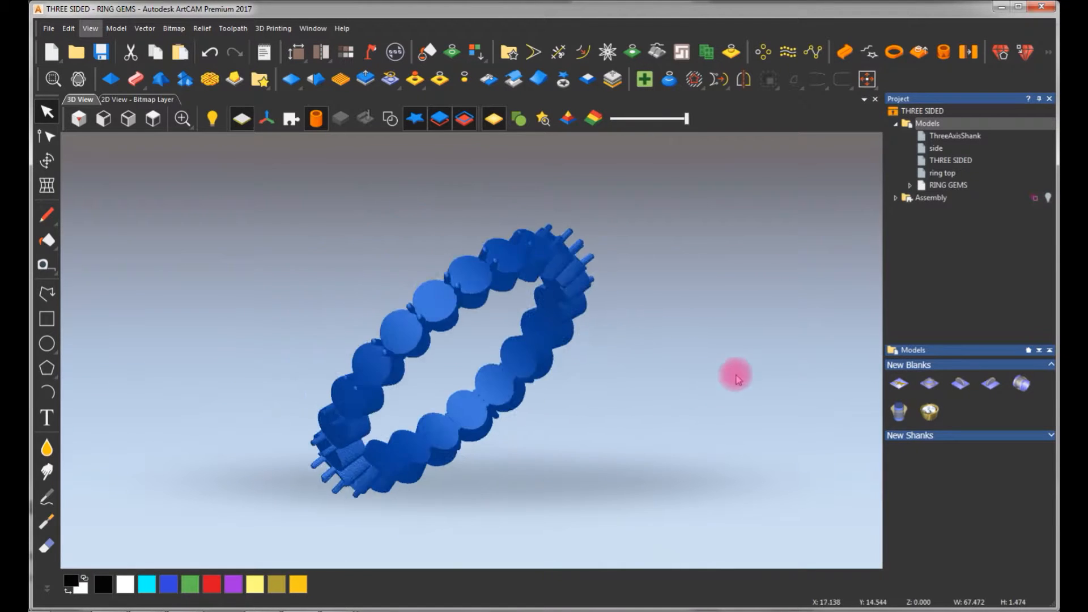
left_click_drag(461, 308, 382, 360)
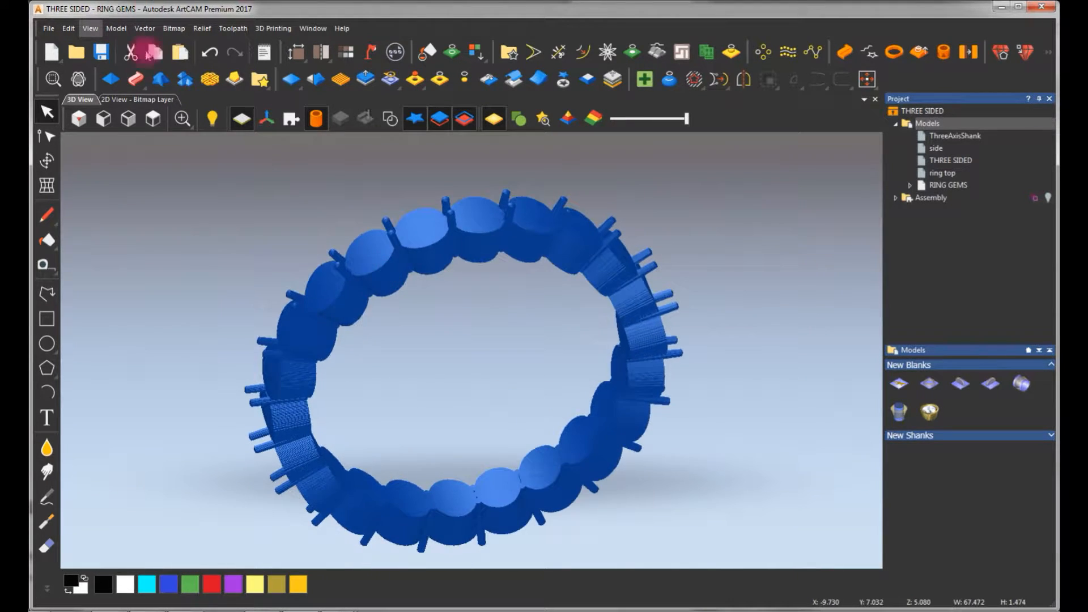
Offset the row of large circles inwards by 0.5 mm with radiused corners and group the resulting inner circles.
left_click(162, 99)
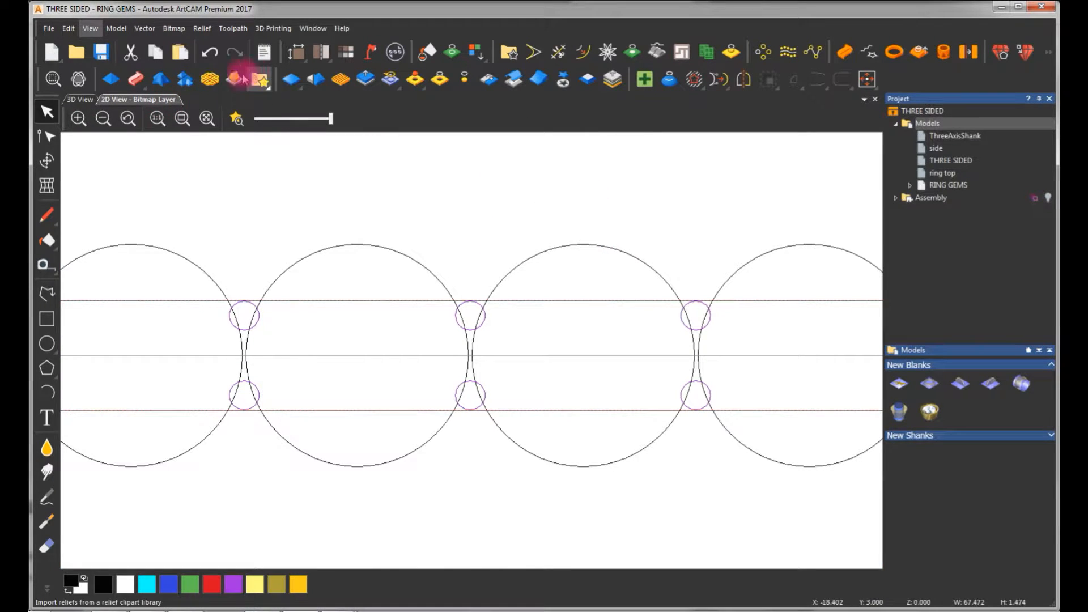
left_click(236, 117)
left_click(573, 243)
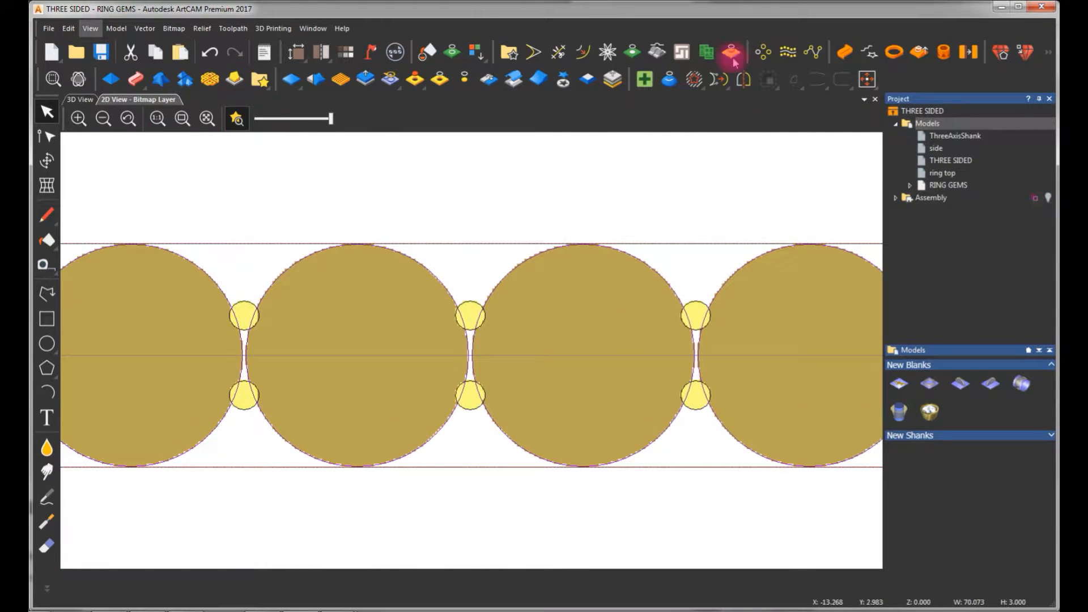
left_click(582, 51)
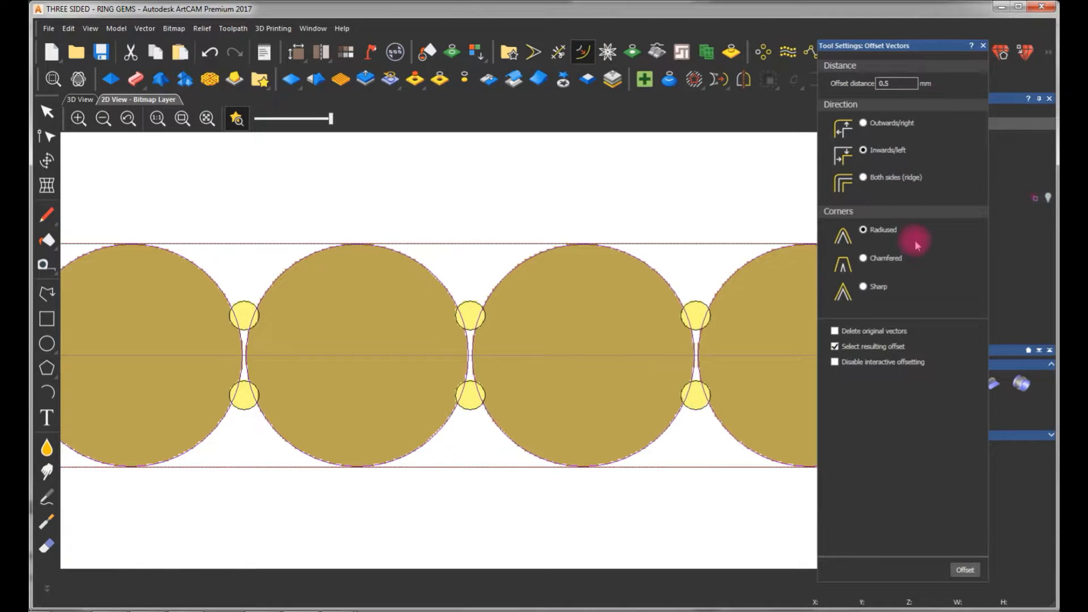
left_click(964, 569)
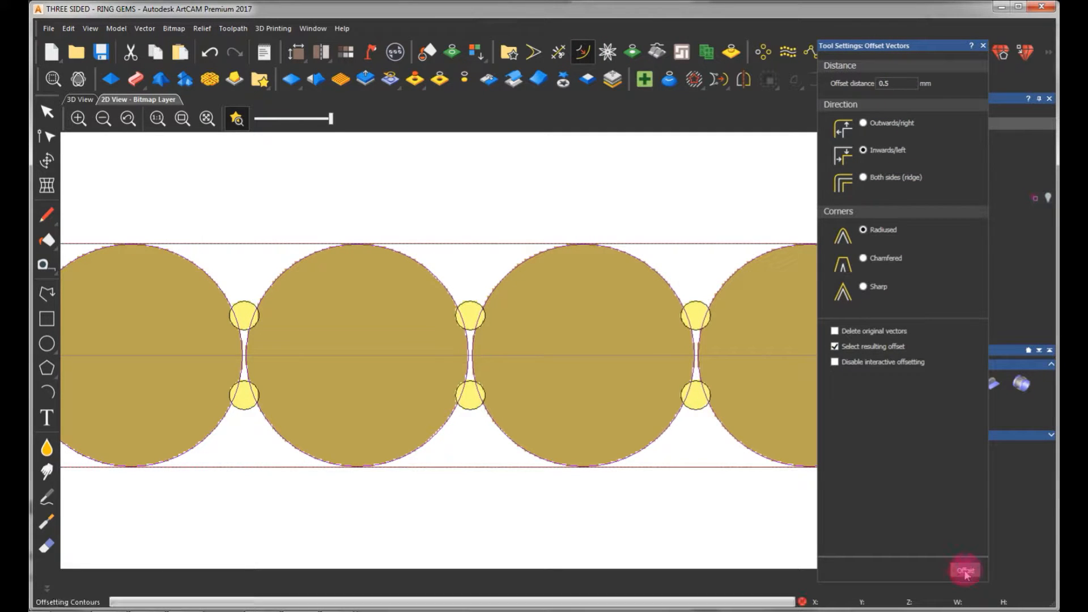
right_click(344, 212)
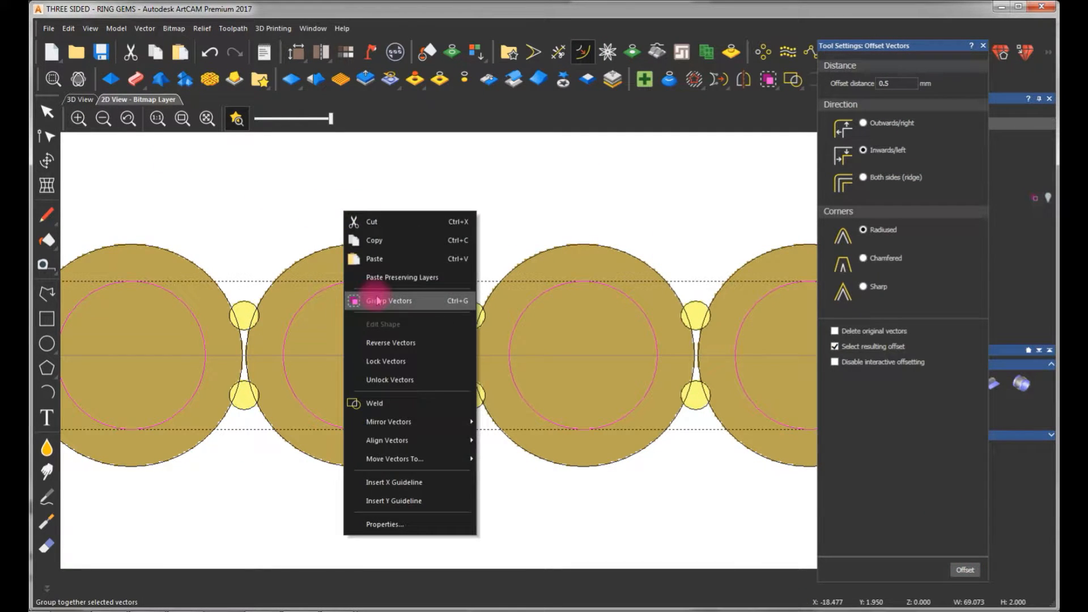
left_click(375, 300)
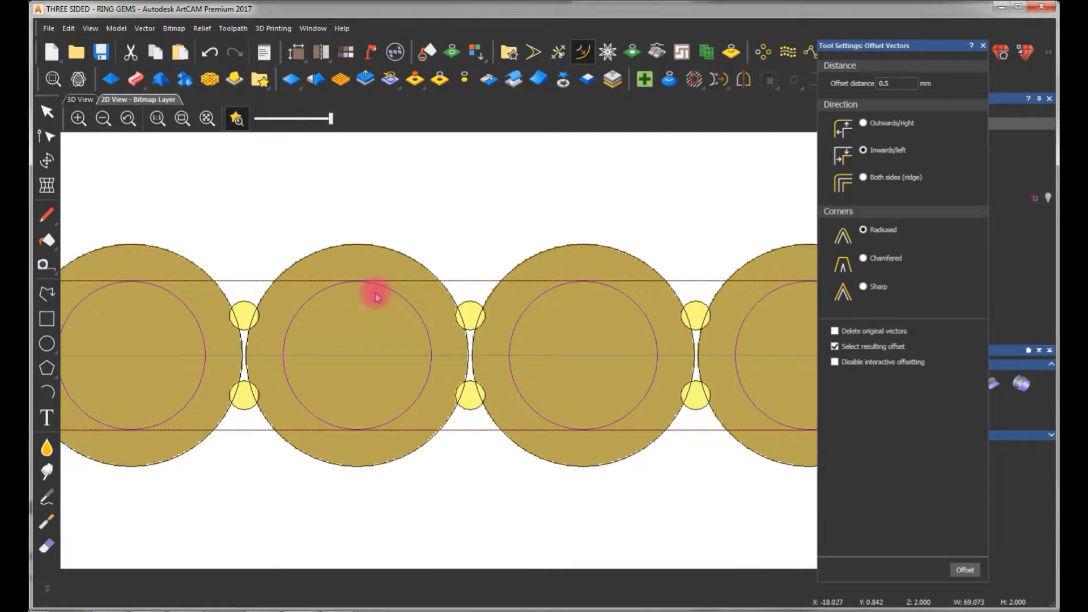
Carve conical seats inside the offset circles using a Square profile with a -31 degree angle and 0 mm start height in Add mode.
left_click(83, 104)
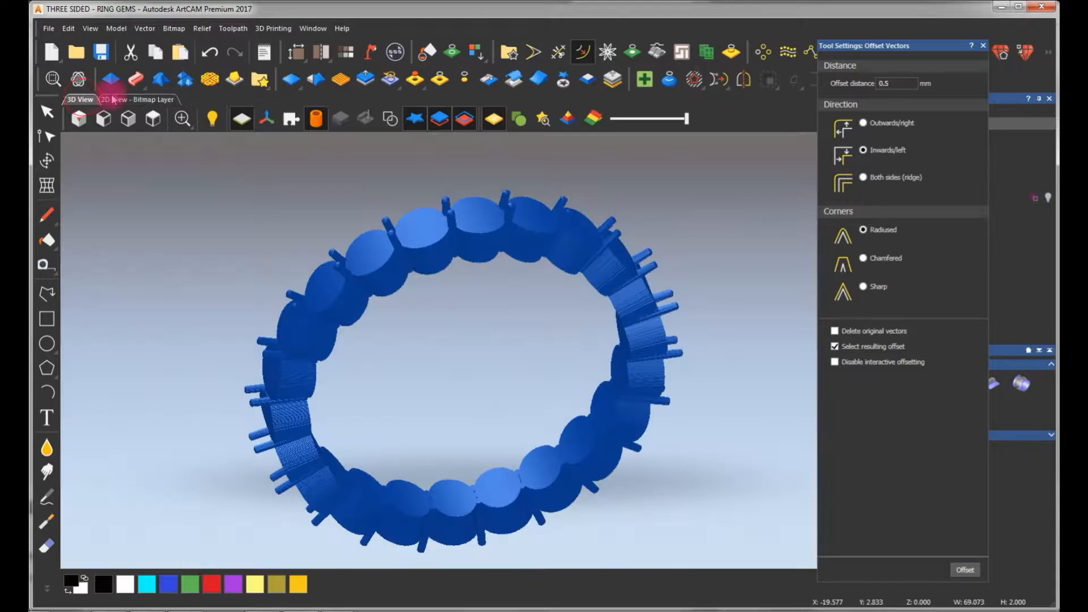
left_click(347, 132)
left_click(851, 115)
left_click_drag(950, 187, 950, 229)
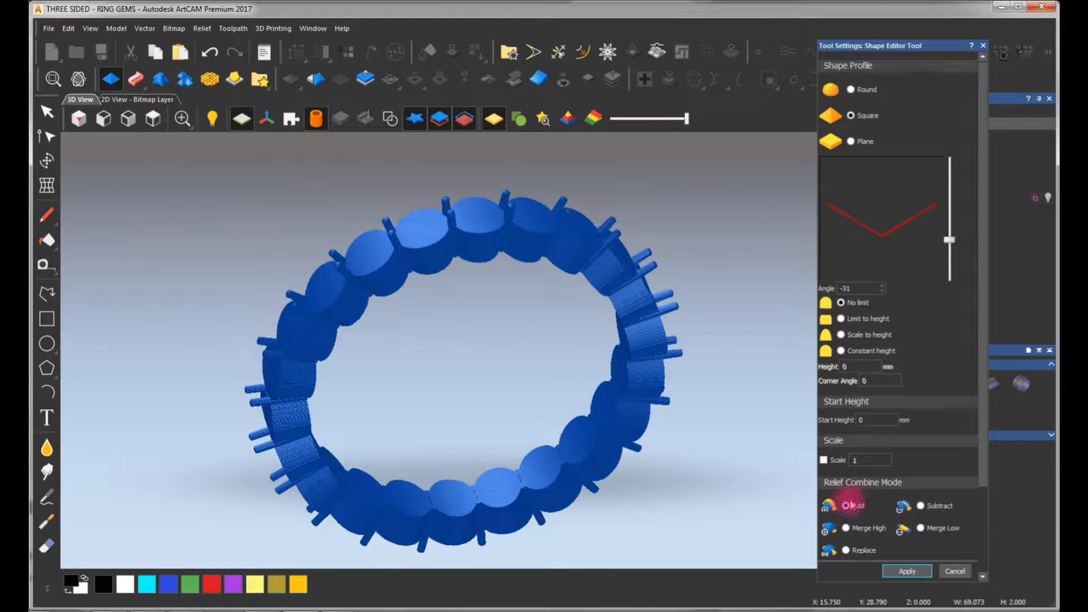
left_click(963, 577)
left_click_drag(436, 212, 862, 248)
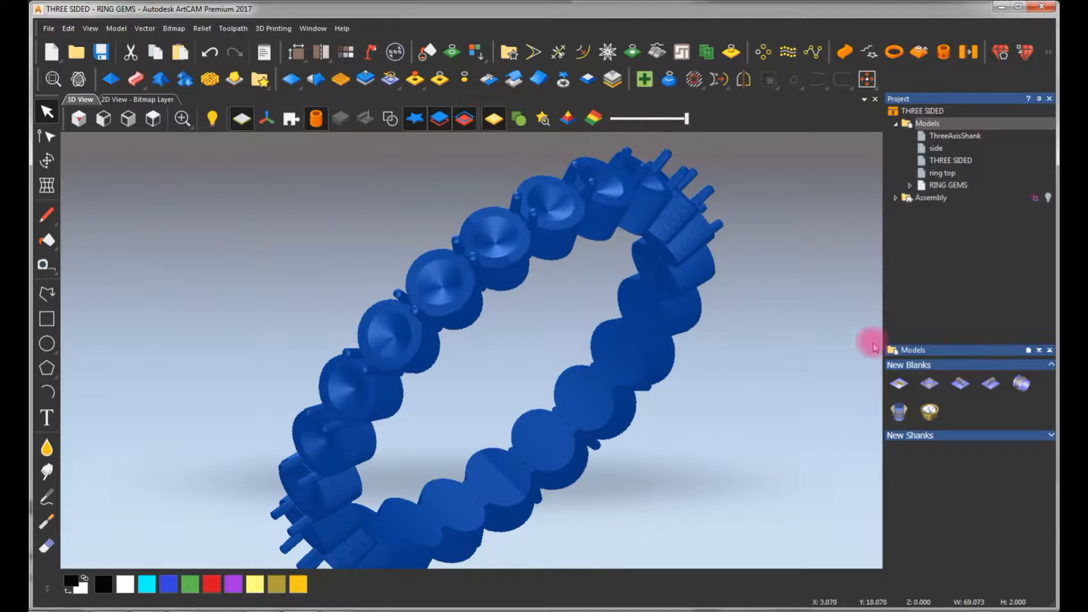
left_click_drag(871, 295, 615, 340)
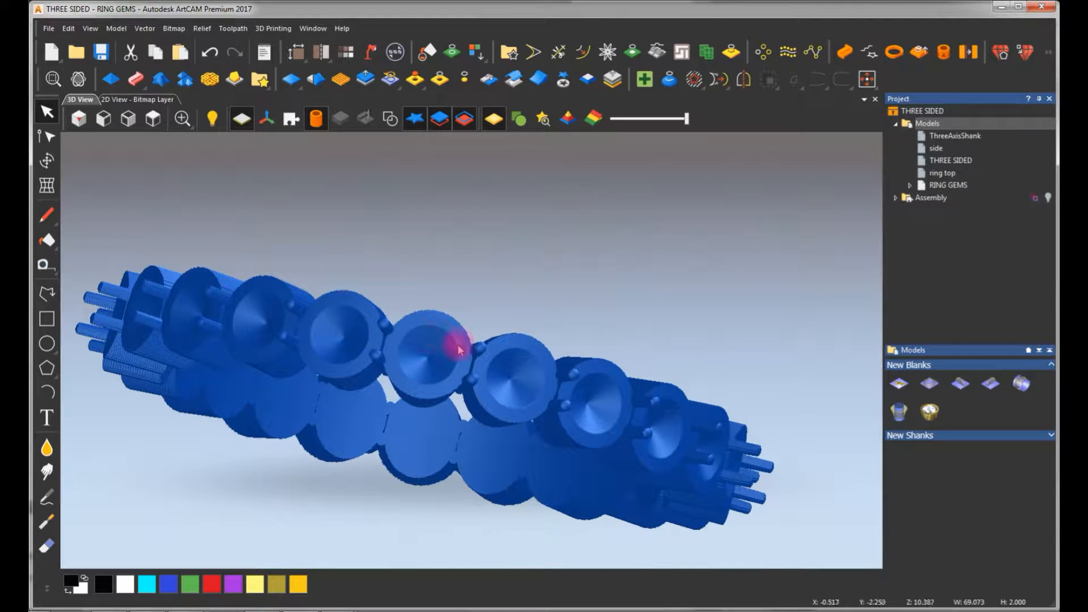
left_click_drag(481, 321, 625, 286)
left_click_drag(539, 294, 706, 394)
left_click_drag(469, 223, 476, 300)
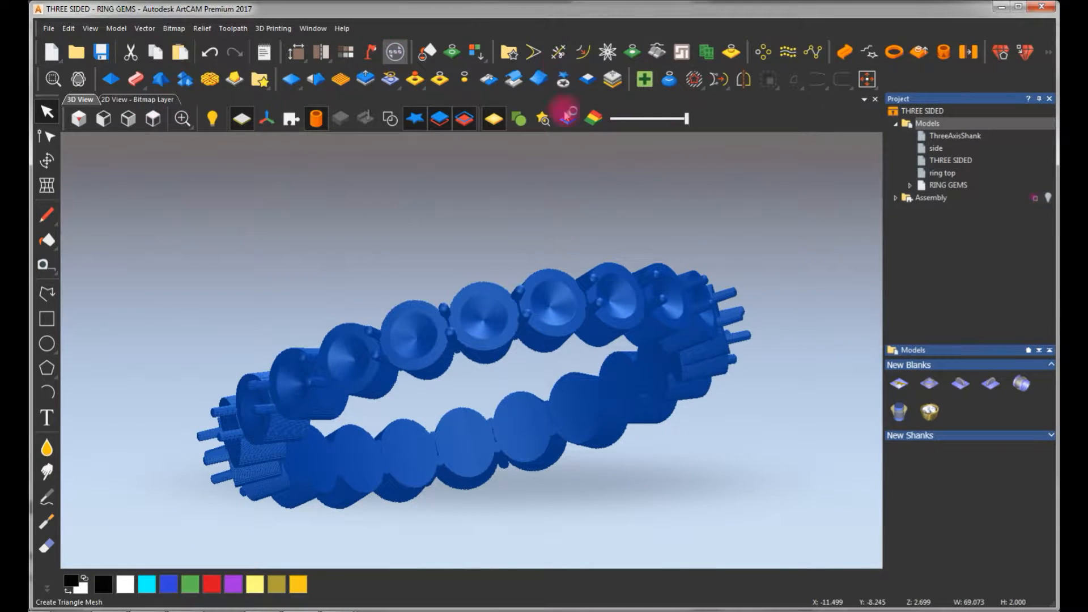
Create a triangle mesh of the ring closed with a flat plane and add it to the project as RING GEMS.
left_click(562, 76)
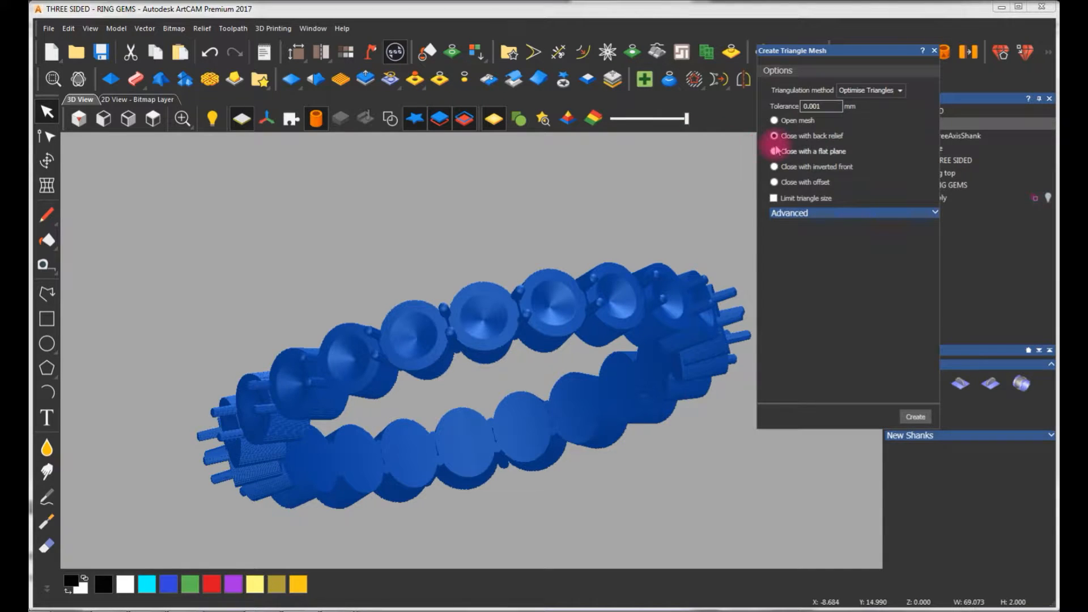
left_click(774, 150)
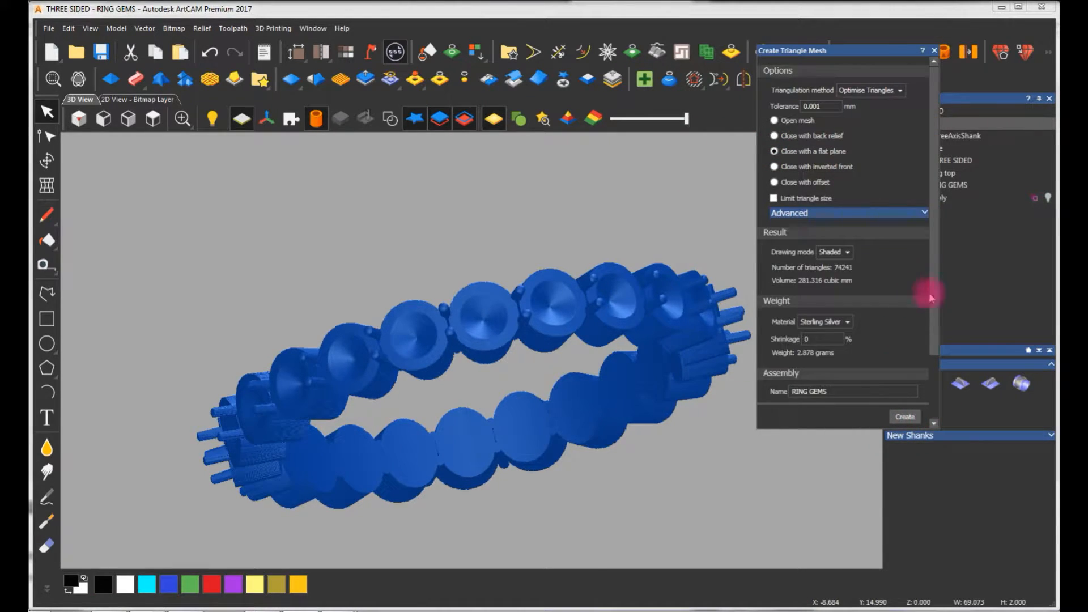
scroll(930, 340, "down", 3)
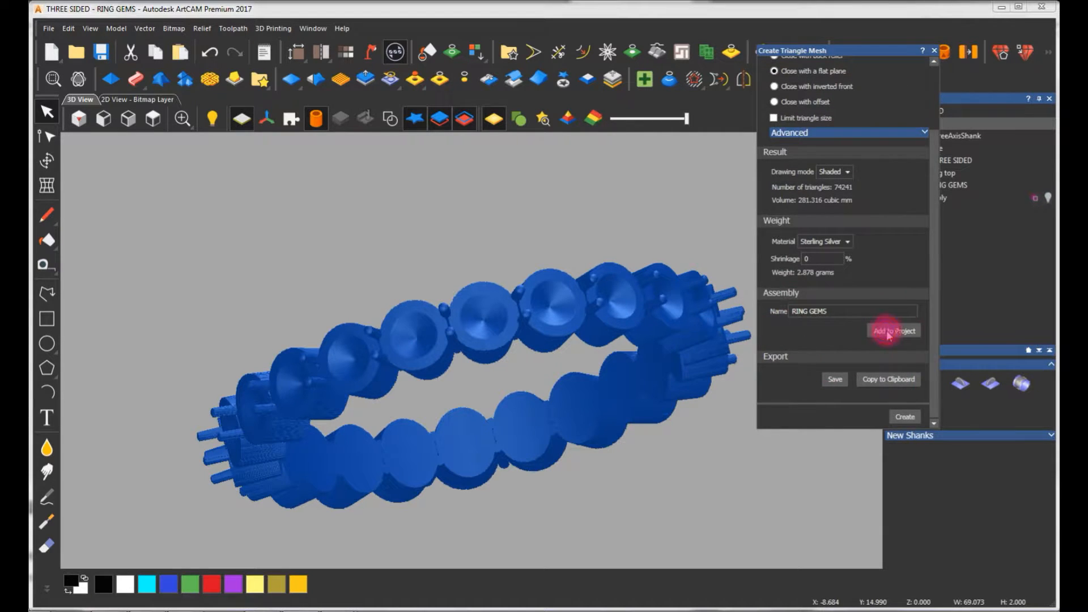
left_click(887, 335)
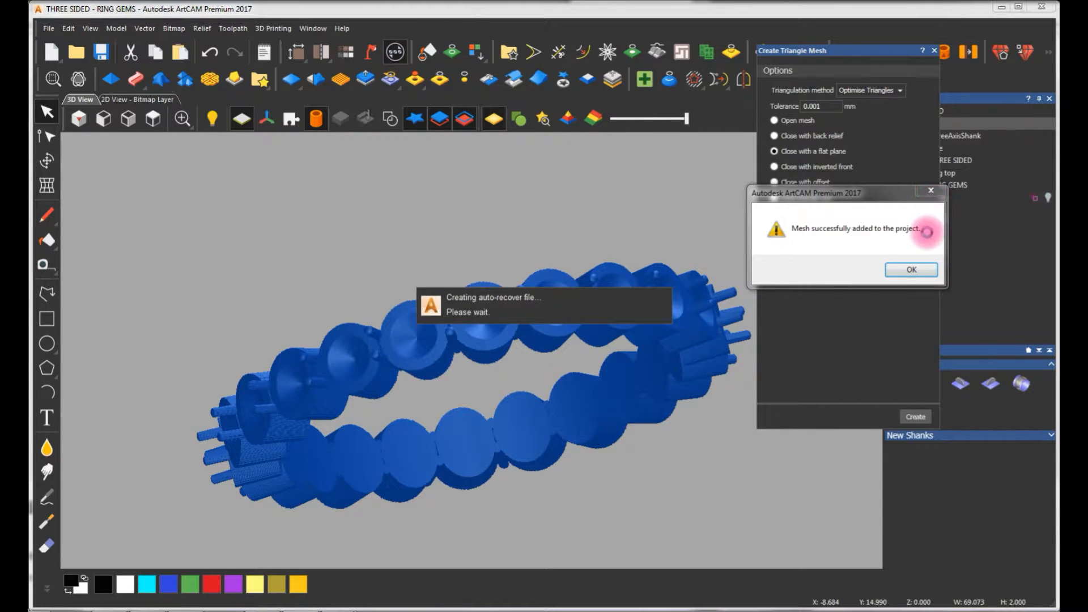
left_click(919, 271)
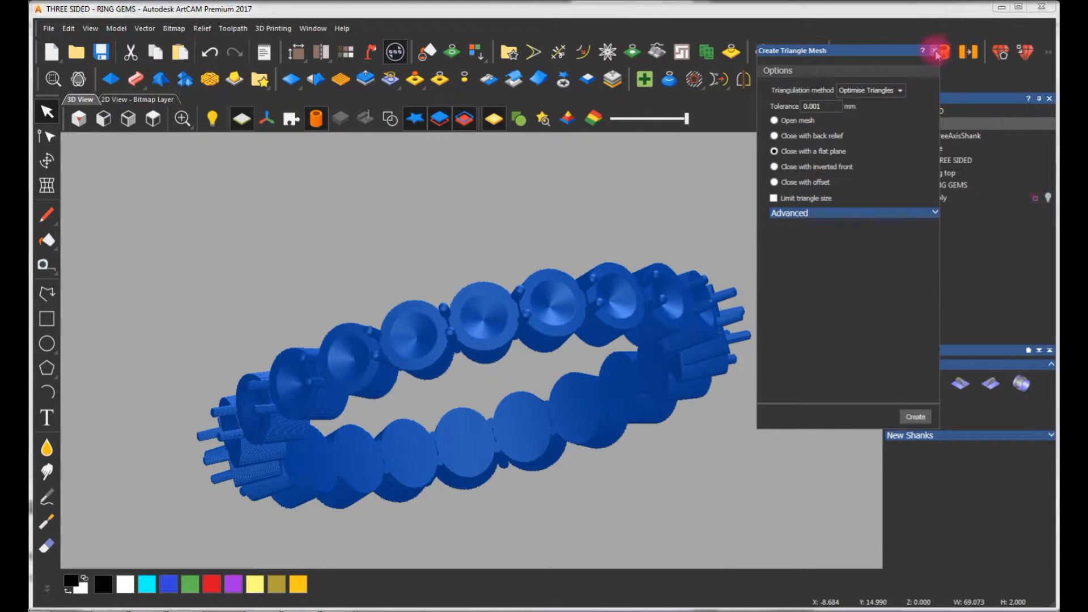
left_click(935, 51)
Turn on the assembly's display and hide its ring top, inside gems, outside gems and side skin components.
left_click(896, 198)
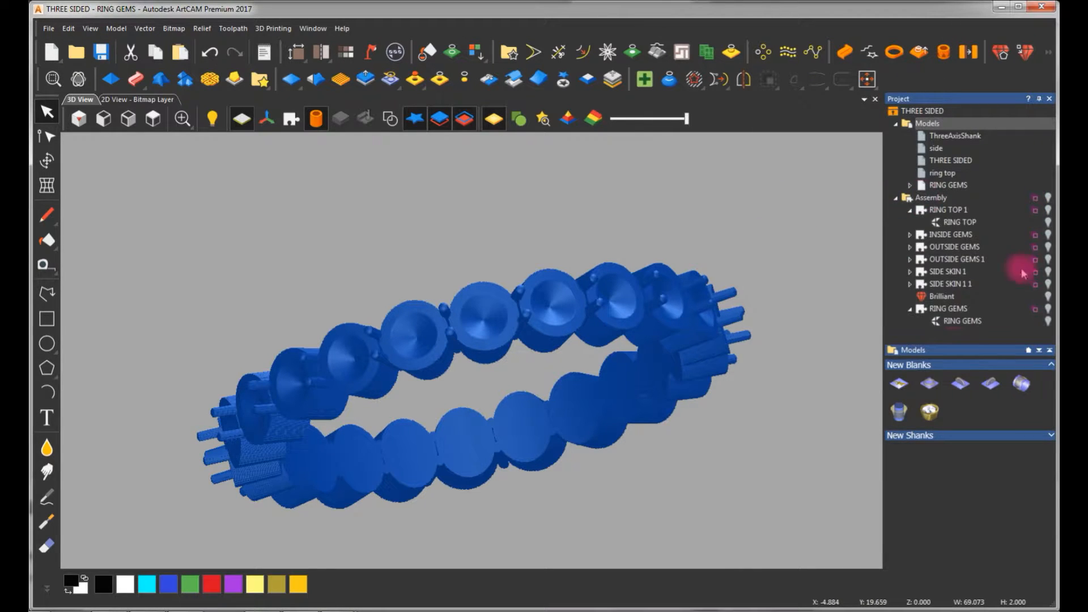
left_click(910, 285)
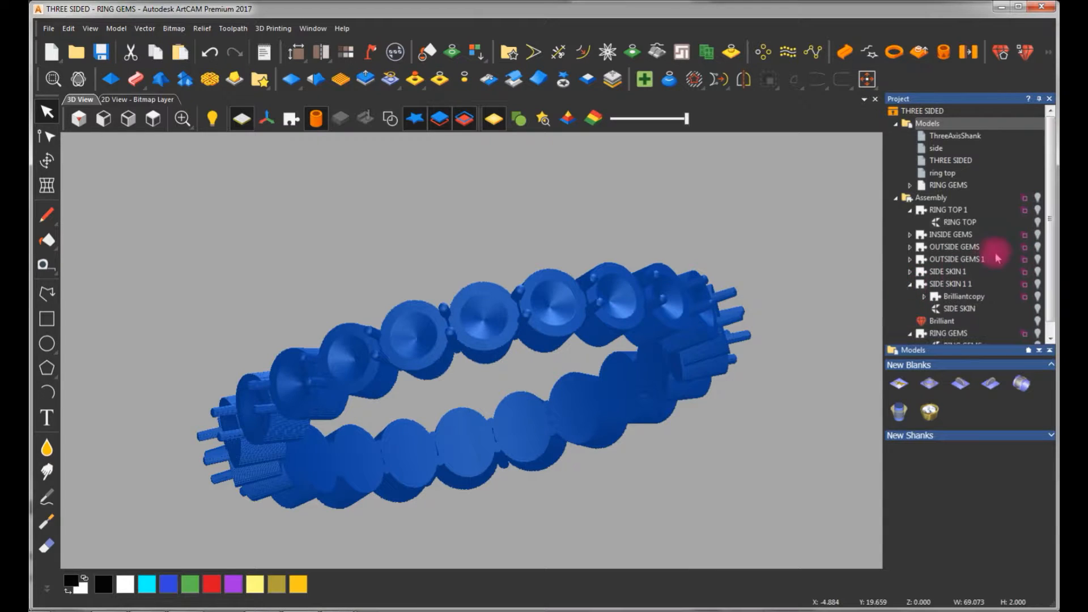
scroll(1048, 265, "down", 1)
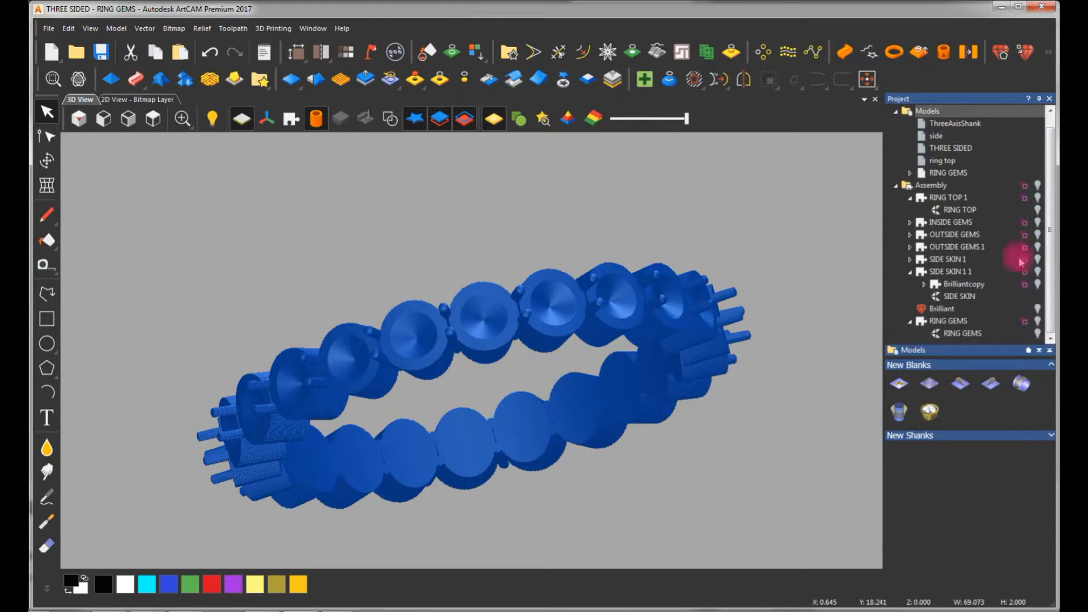
left_click(1038, 185)
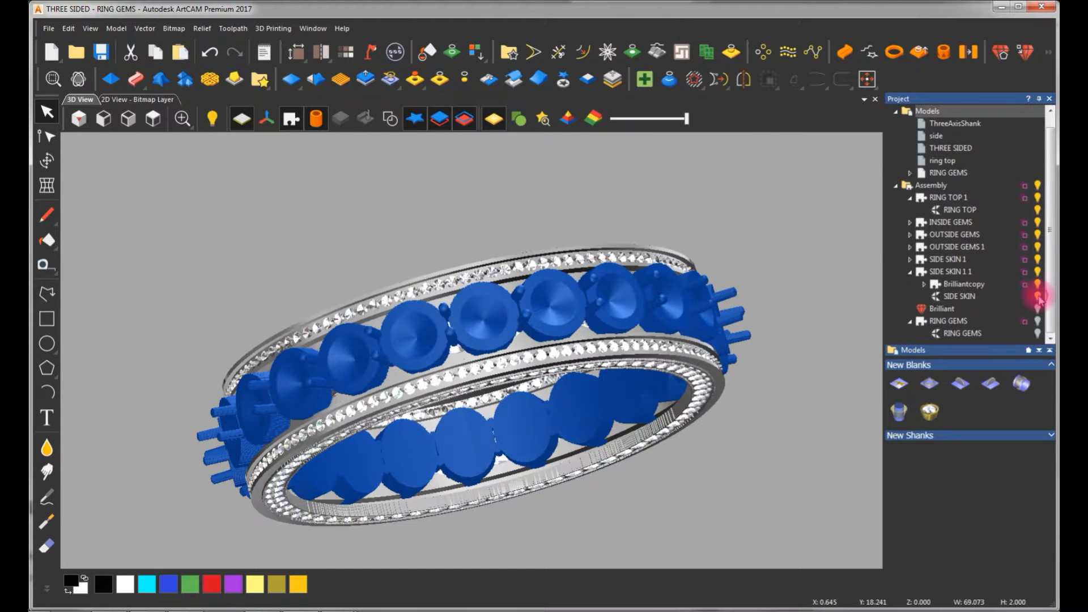
left_click(1038, 248)
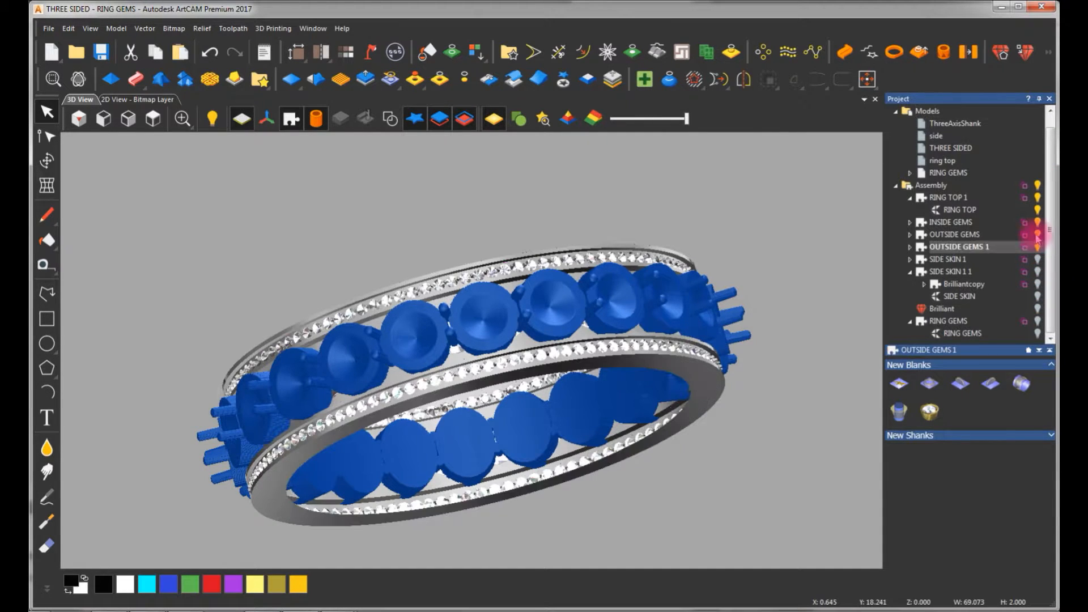
left_click(1039, 199)
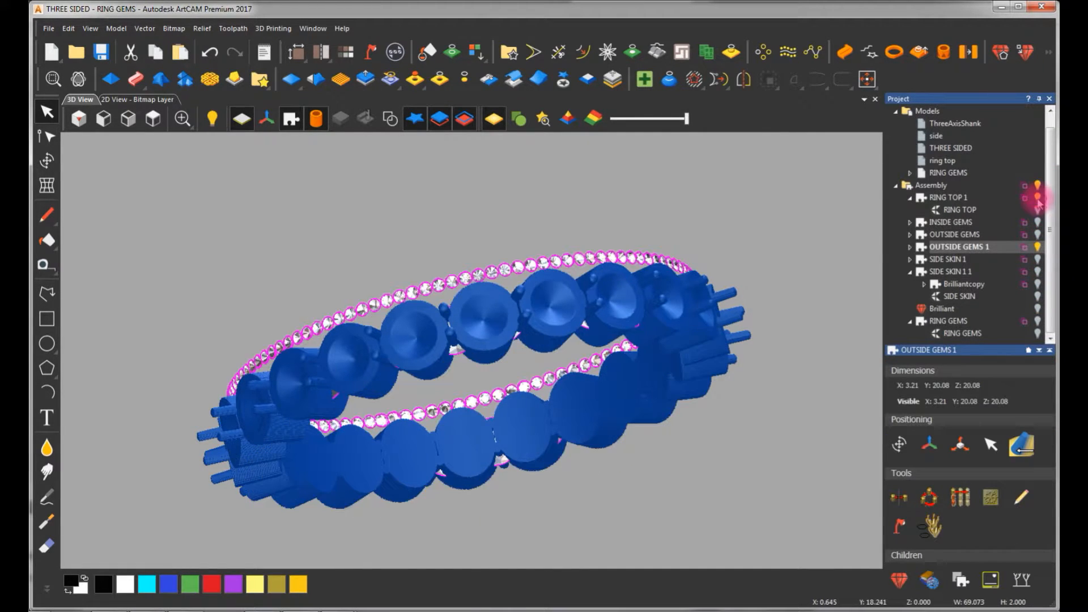
left_click(1038, 247)
left_click(571, 365)
left_click_drag(592, 277, 461, 357)
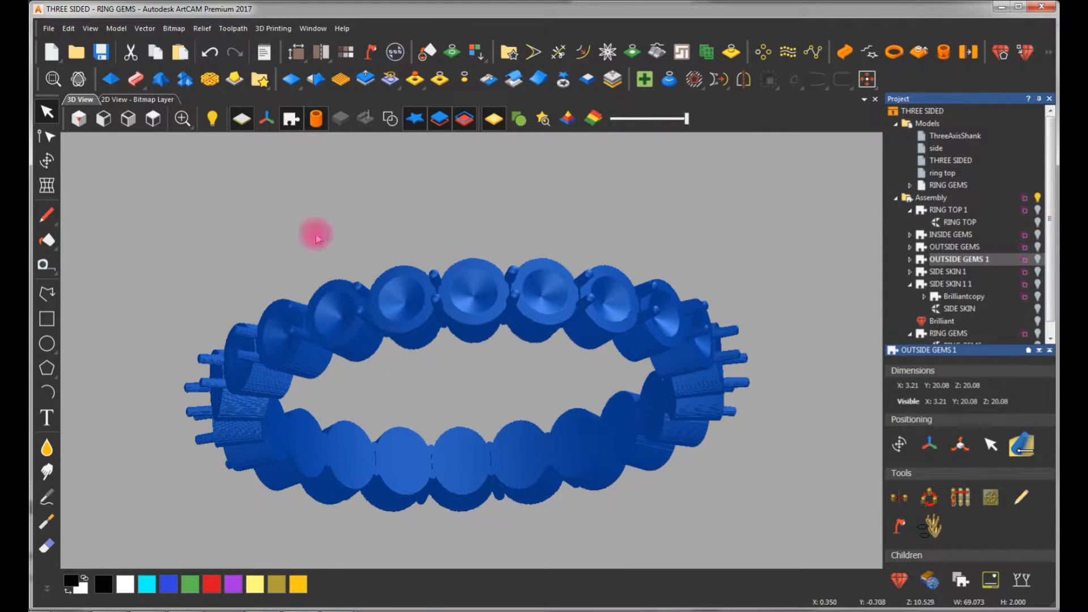
Select the group of large outer circles in the 2D view as the vectors for placing gems.
left_click(139, 99)
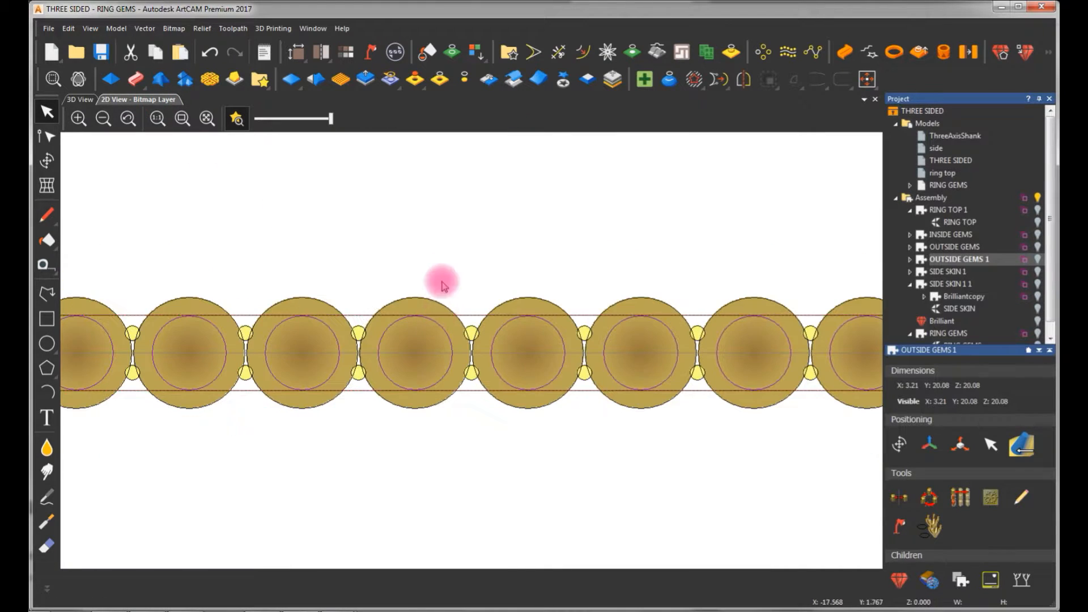
left_click(476, 316)
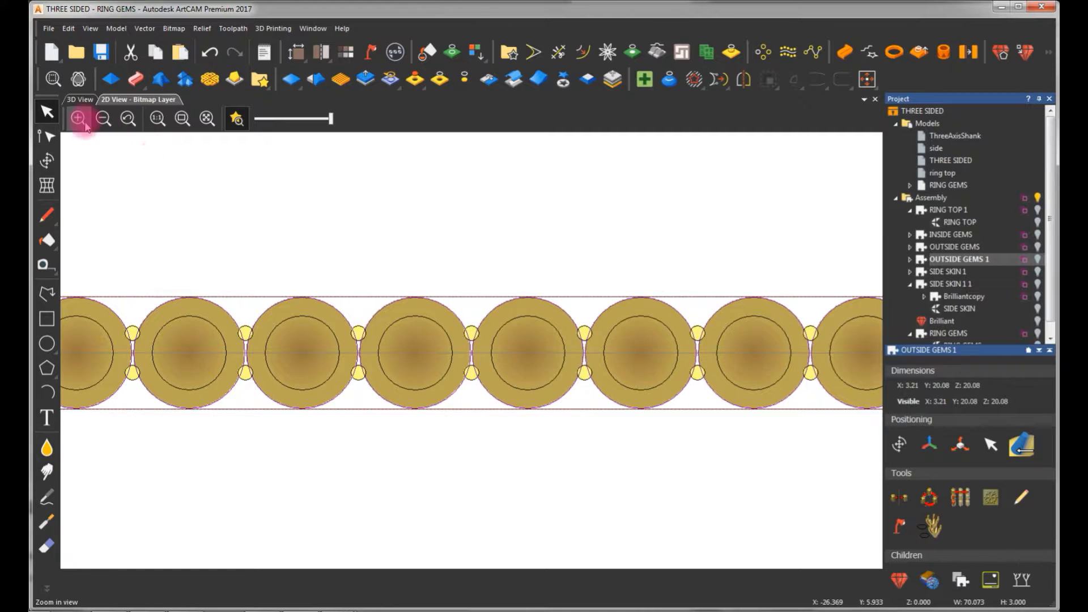
left_click(80, 100)
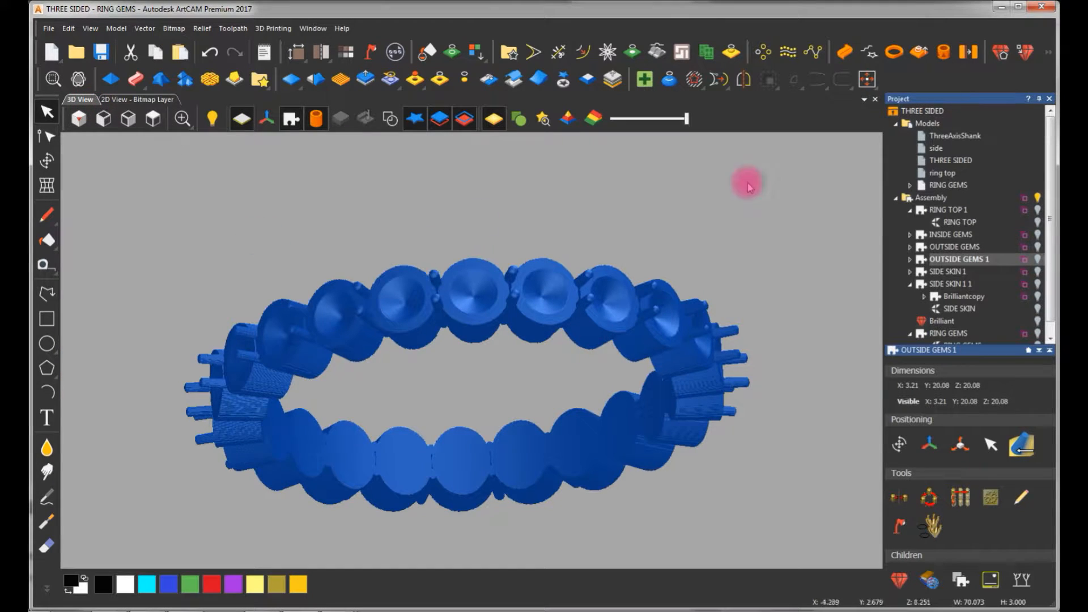
Add a Brilliant gem of the Diamond type at its preset size to the assembly and turn on its display.
left_click(909, 284)
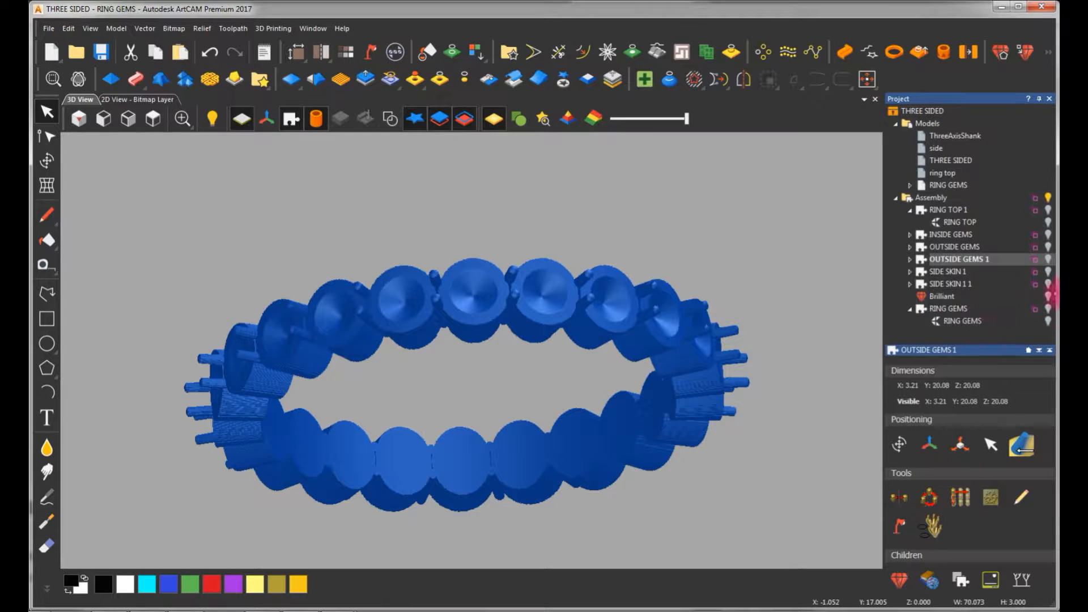
left_click(910, 283)
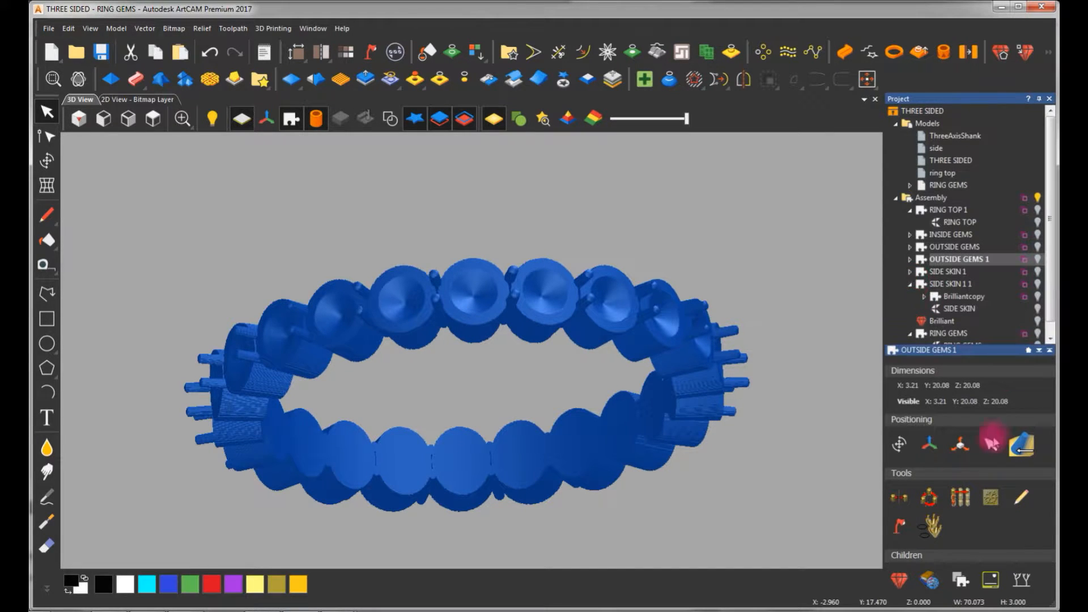
left_click(905, 584)
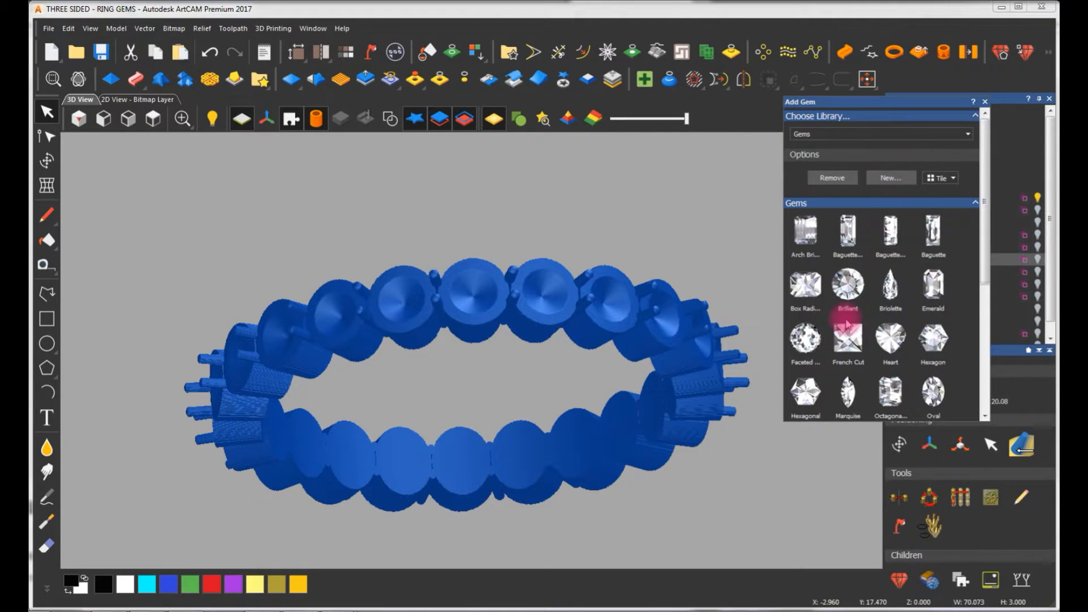
left_click(857, 292)
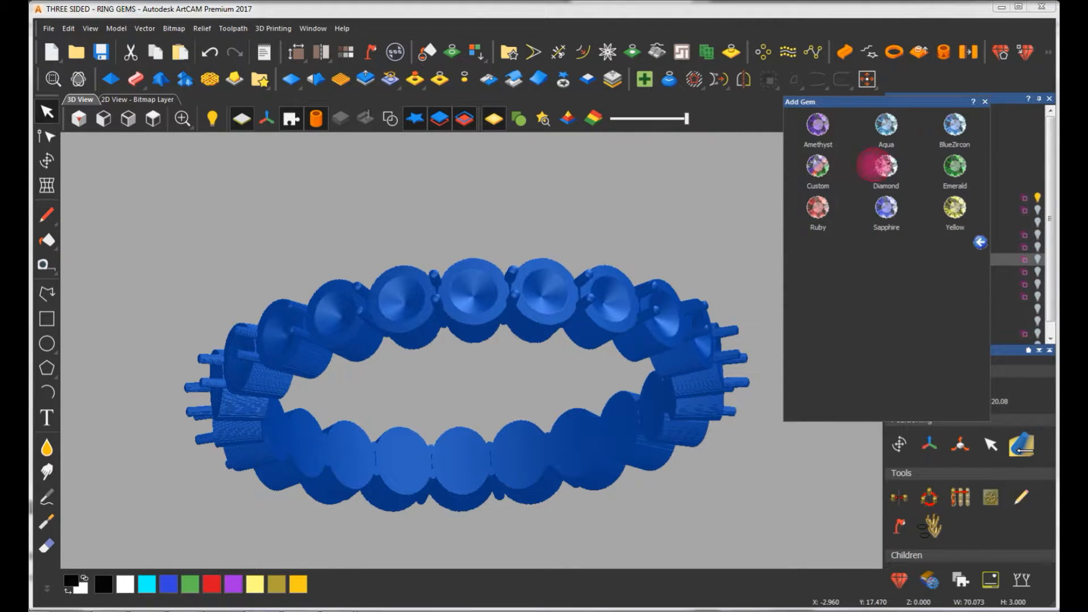
left_click(874, 165)
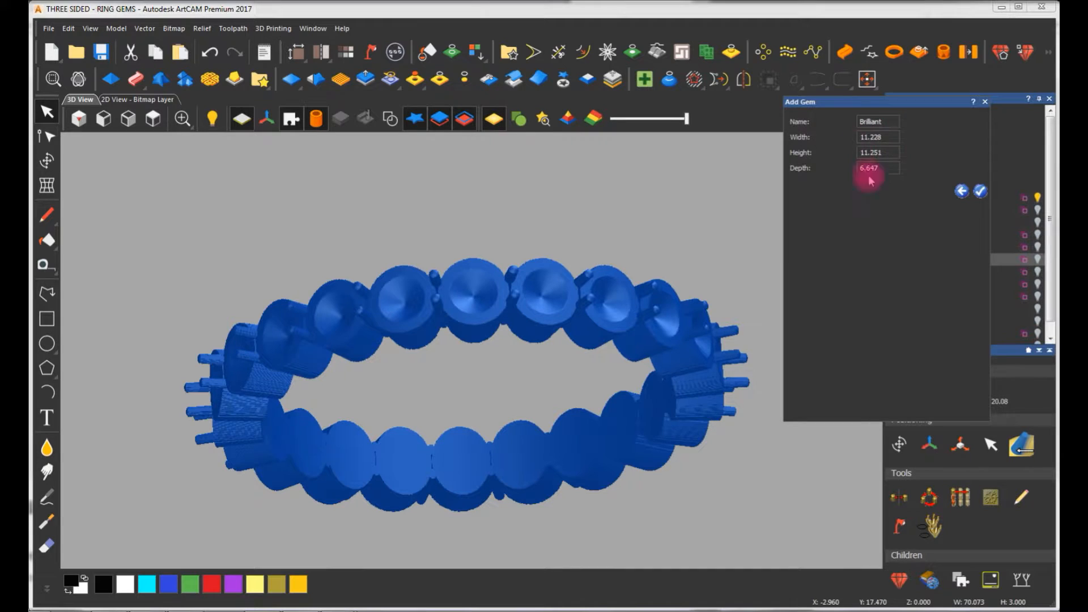
left_click(981, 191)
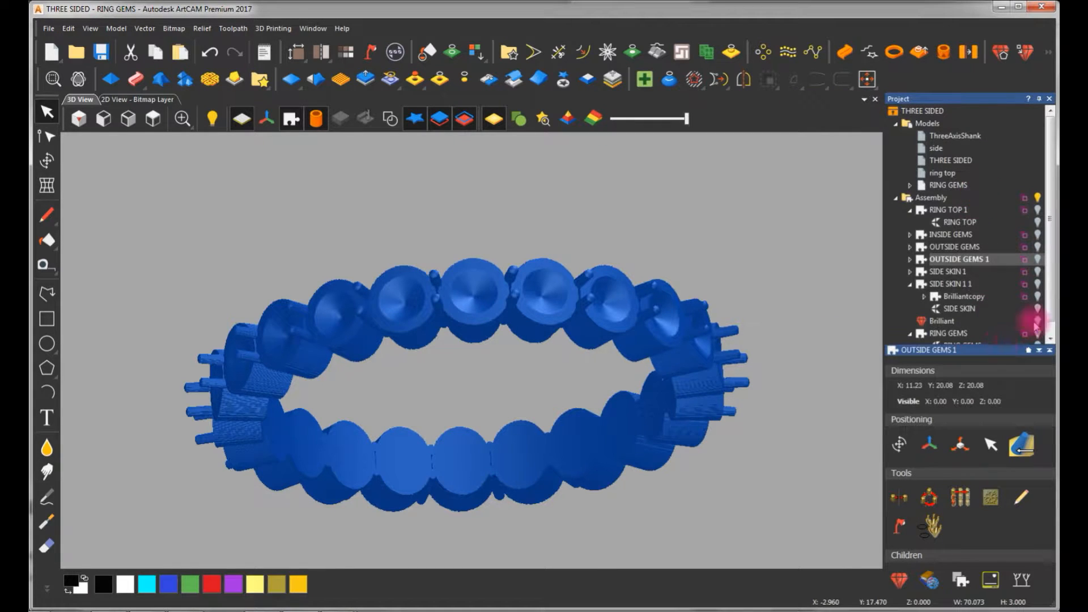
scroll(1053, 262, "down", 1)
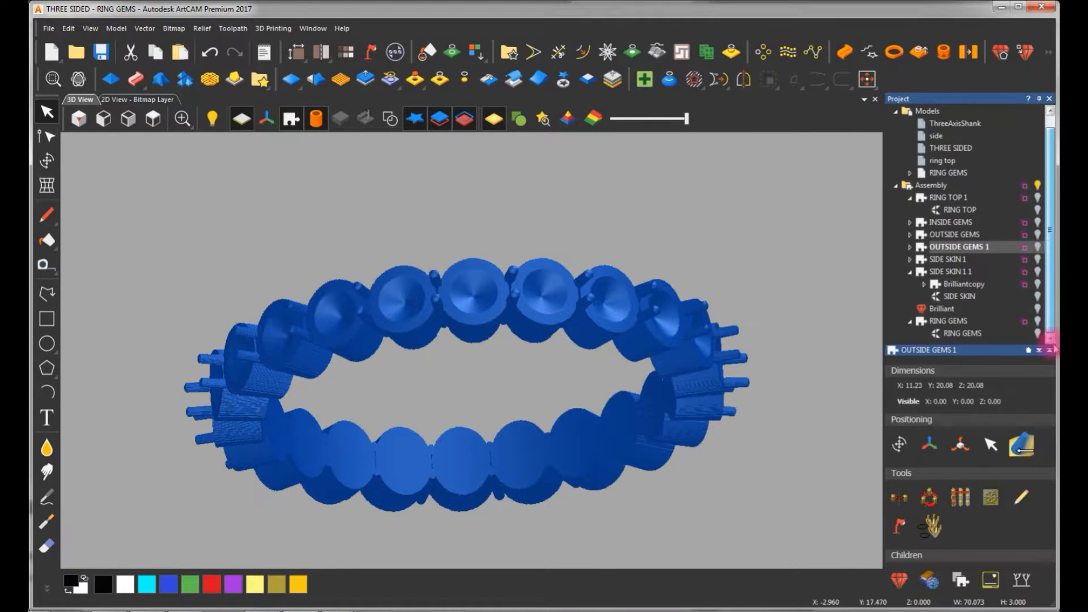
left_click(1037, 308)
scroll(552, 376, "up", 3)
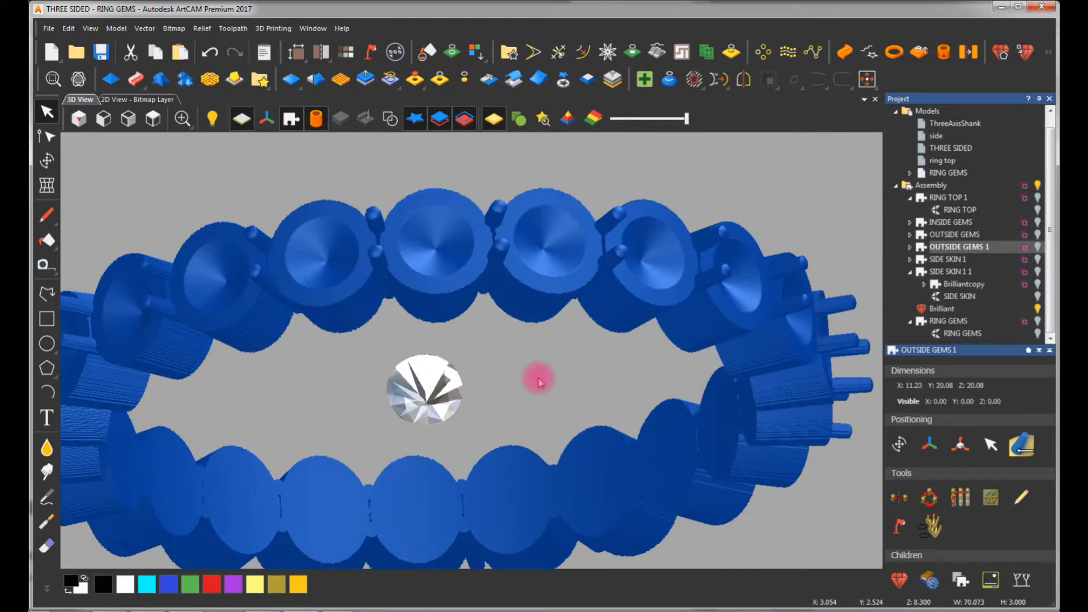
left_click_drag(535, 345, 566, 332)
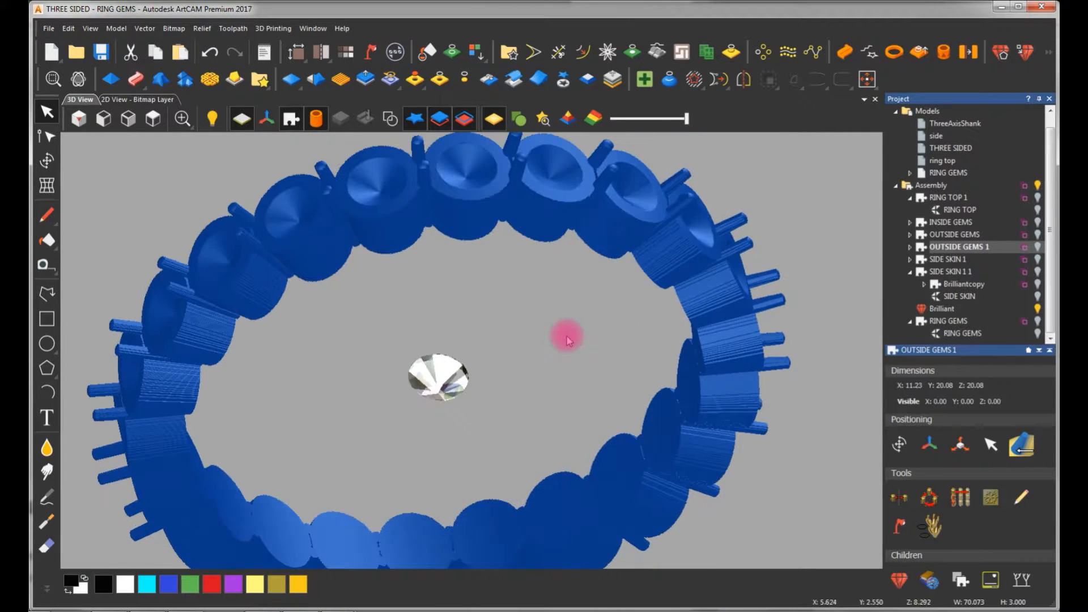
scroll(529, 340, "down", 2)
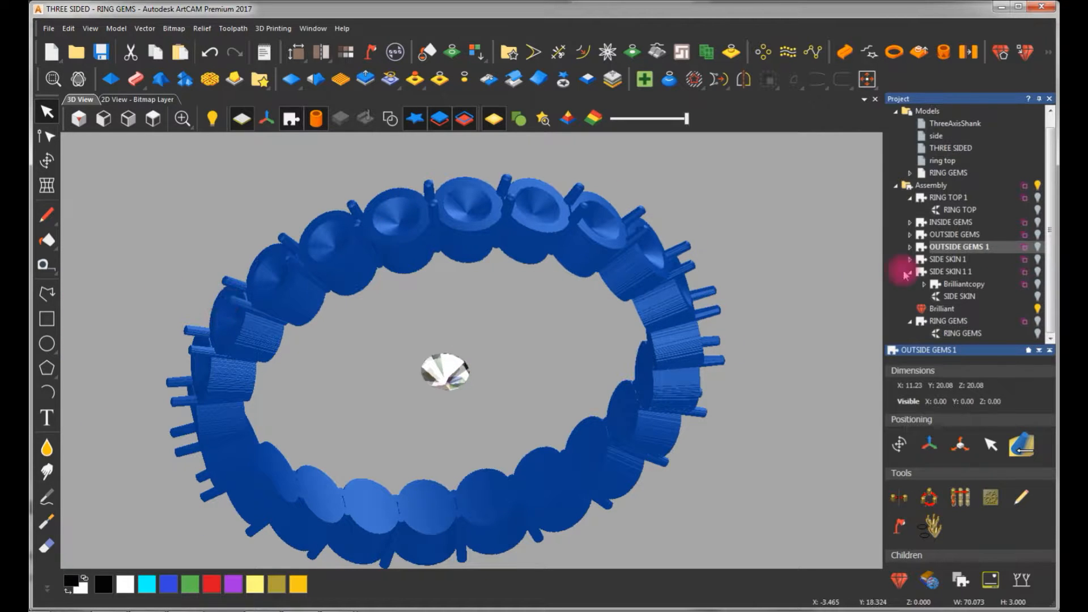
Copy the diamond onto the selected large circles with Keep Vectors, Scale to Vectors, Lay on Composite and Position on Ring enabled.
left_click(156, 100)
left_click(207, 118)
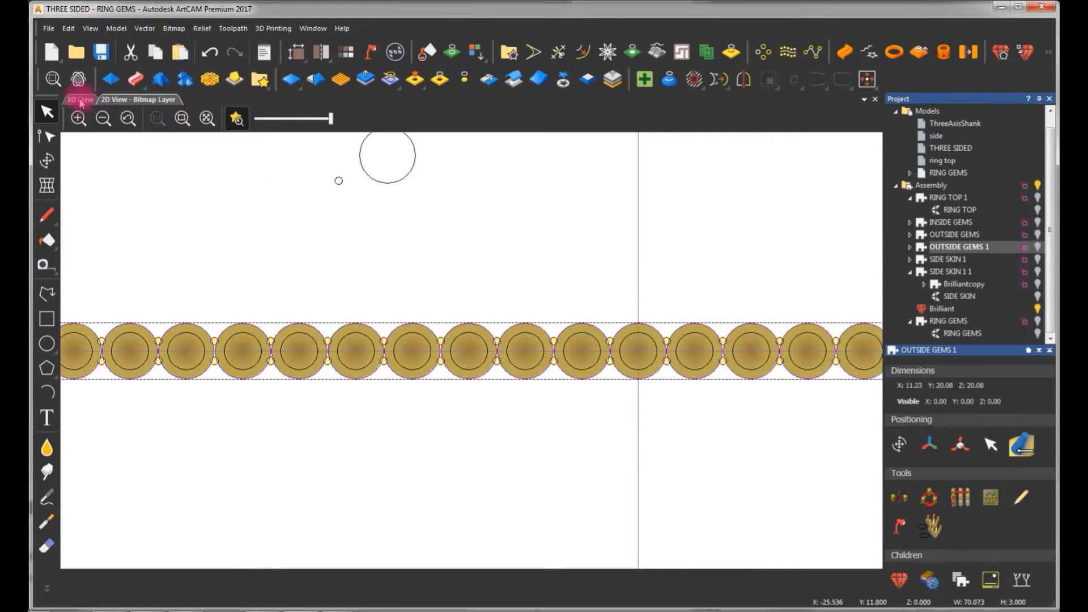
left_click(79, 100)
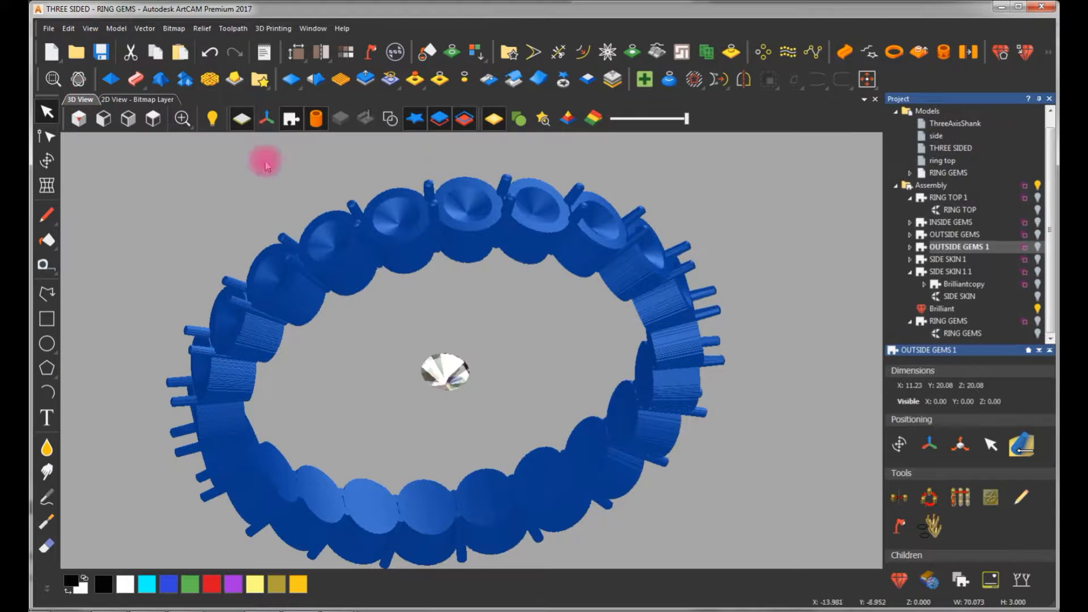
left_click(138, 100)
left_click(444, 347)
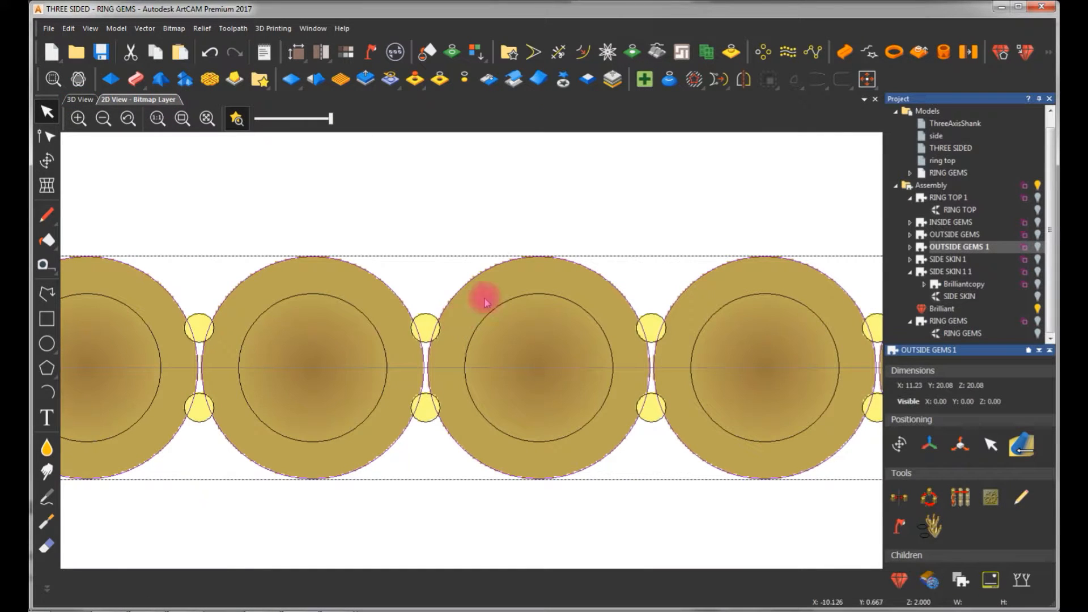
left_click(79, 100)
left_click_drag(745, 374, 416, 378)
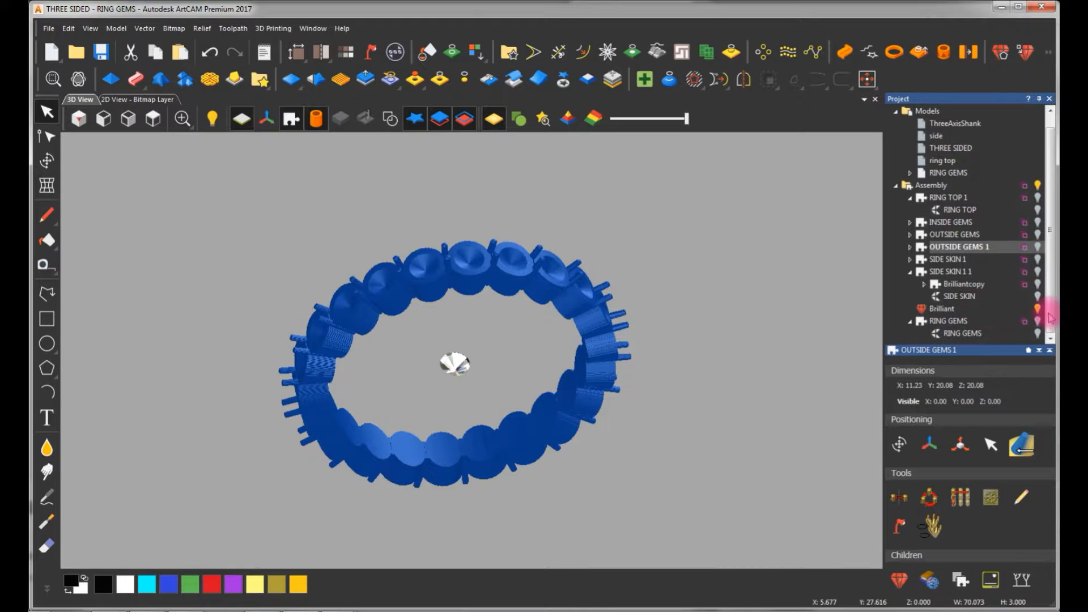
left_click(942, 309)
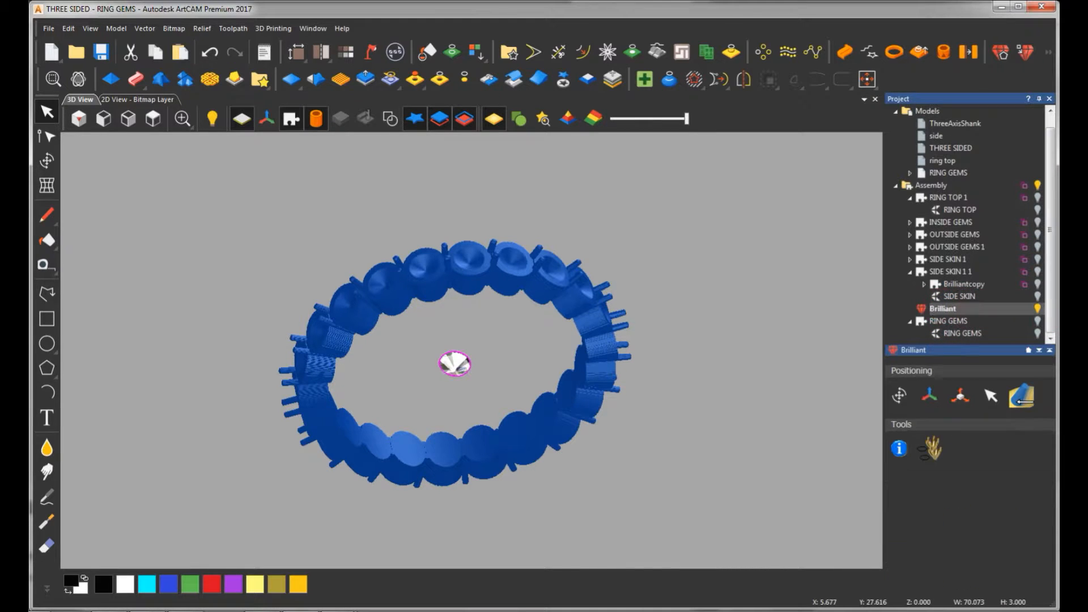
left_click(932, 452)
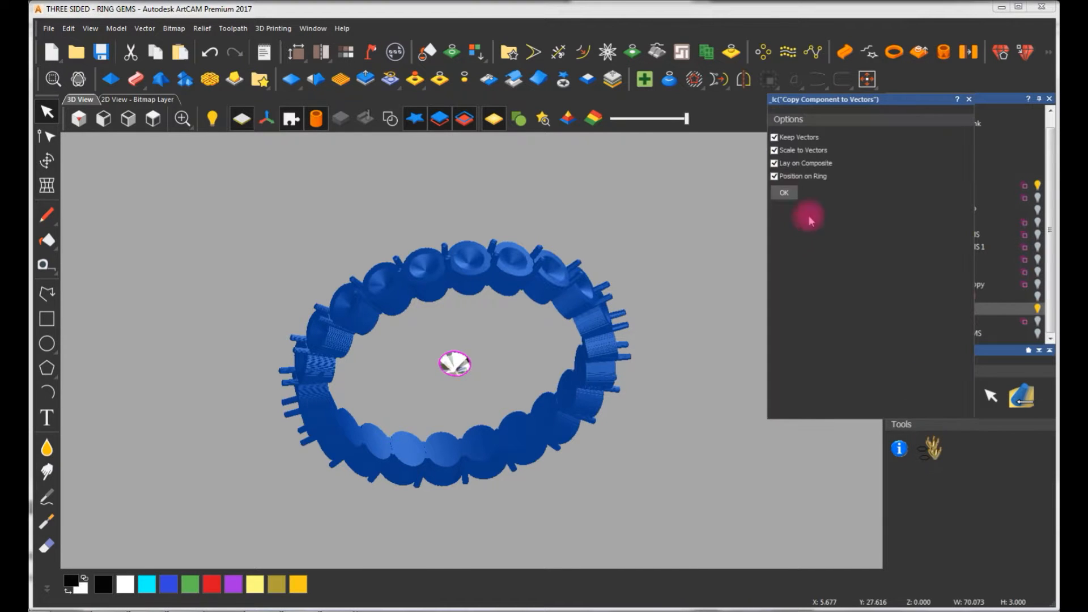
left_click(784, 193)
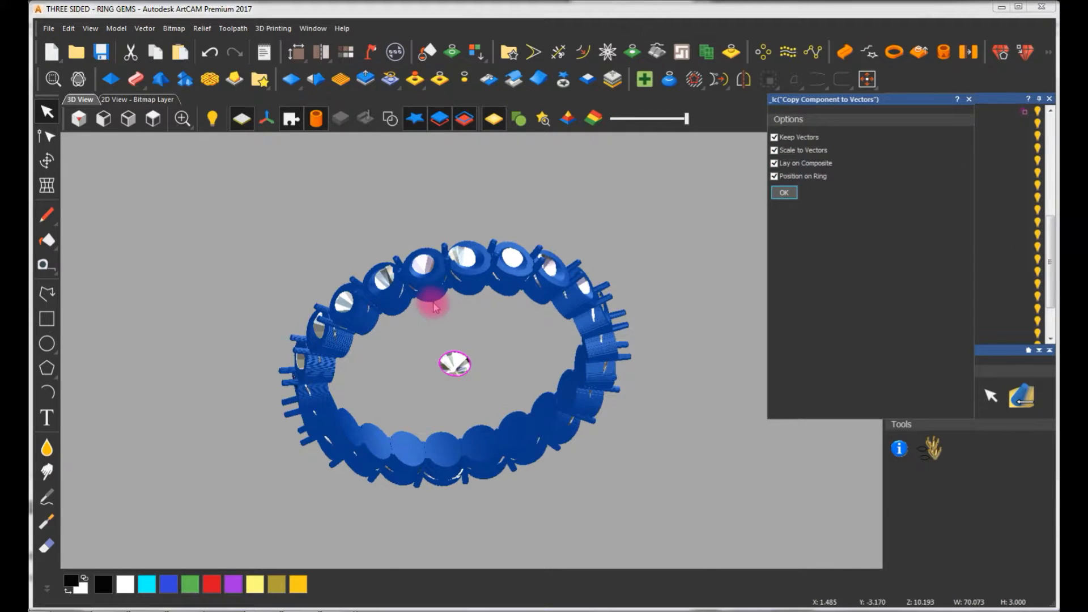
Inspect the copied diamonds in the ring seats and delete their top-level Brilliantcopy assembly.
scroll(452, 286, "up", 3)
left_click_drag(415, 297, 570, 336)
scroll(387, 360, "up", 2)
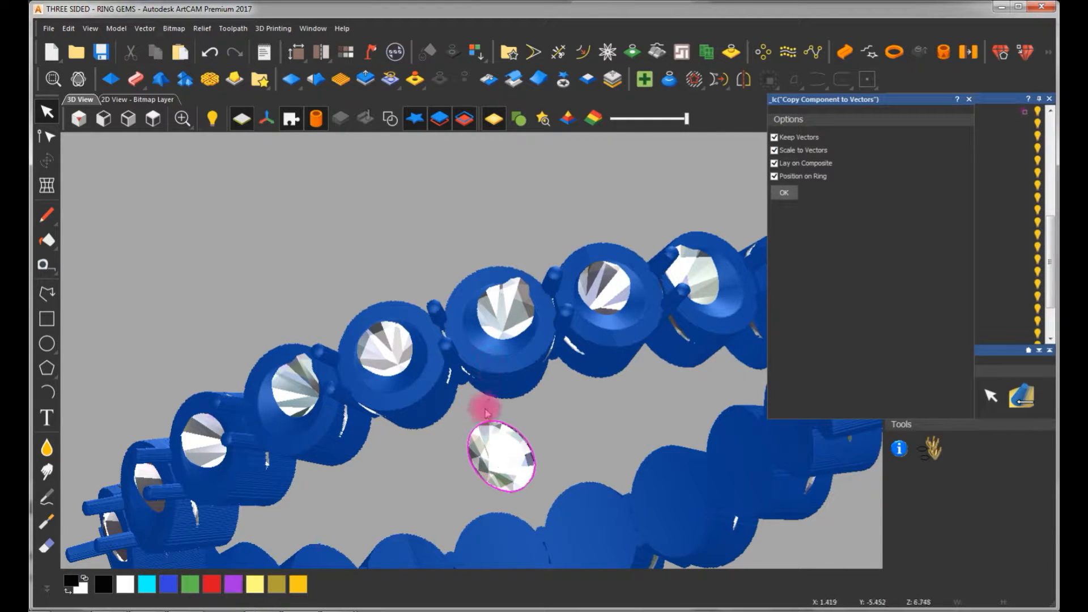
scroll(472, 371, "up", 3)
left_click_drag(562, 324, 528, 277)
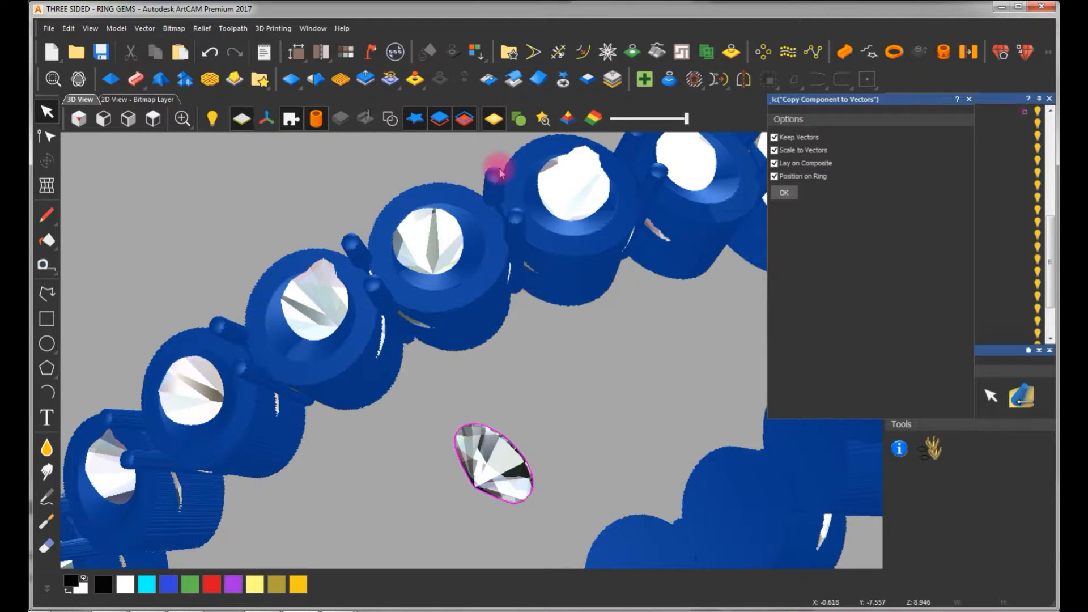
left_click_drag(498, 173, 510, 194)
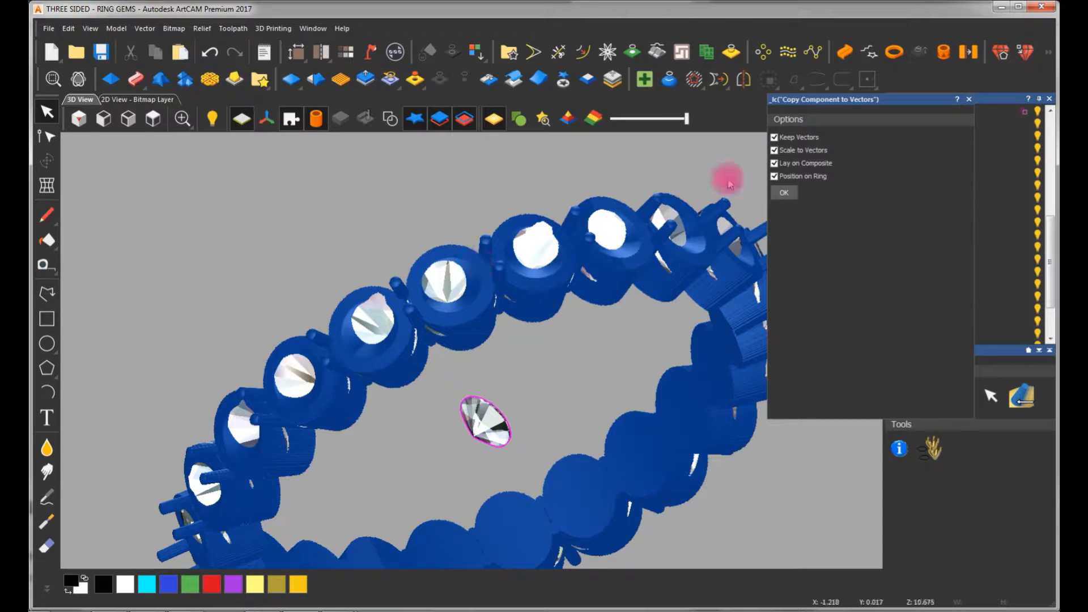
left_click(970, 100)
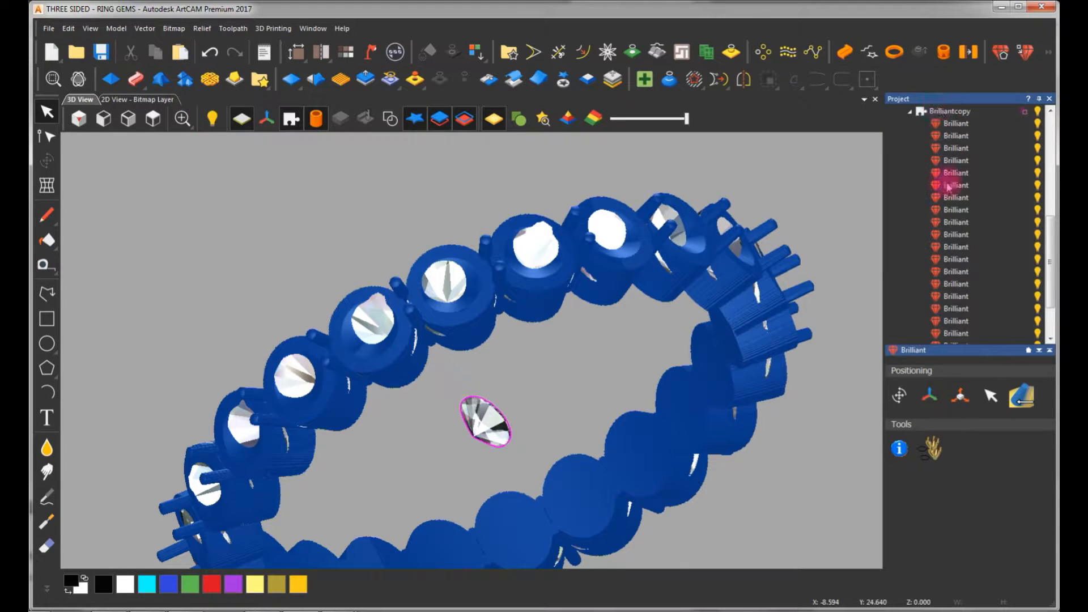
scroll(1051, 229, "up", 5)
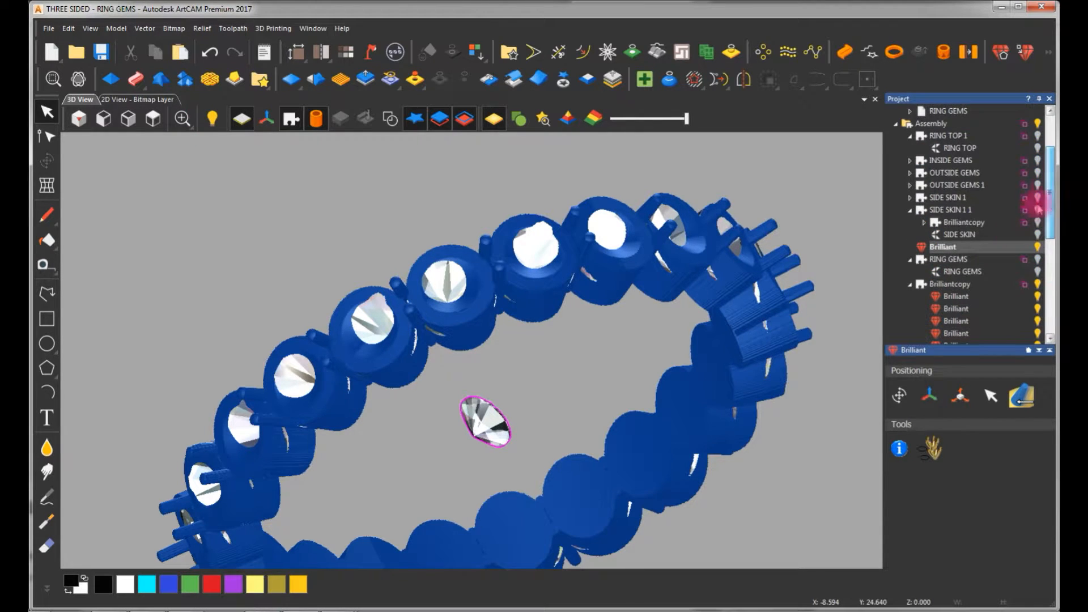
left_click(918, 286)
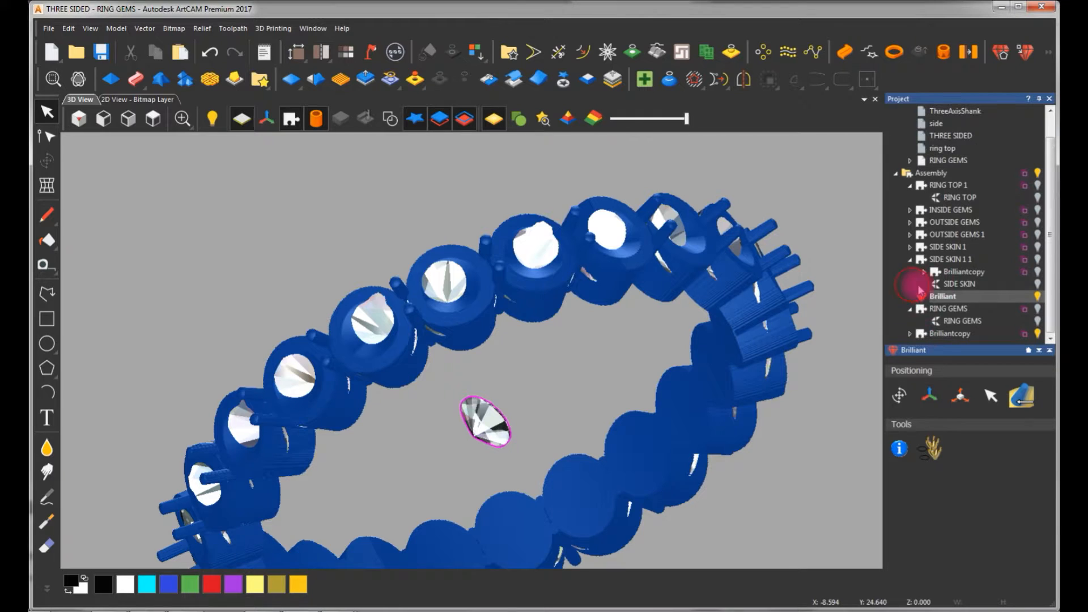
left_click(951, 335)
right_click(951, 334)
left_click(1002, 313)
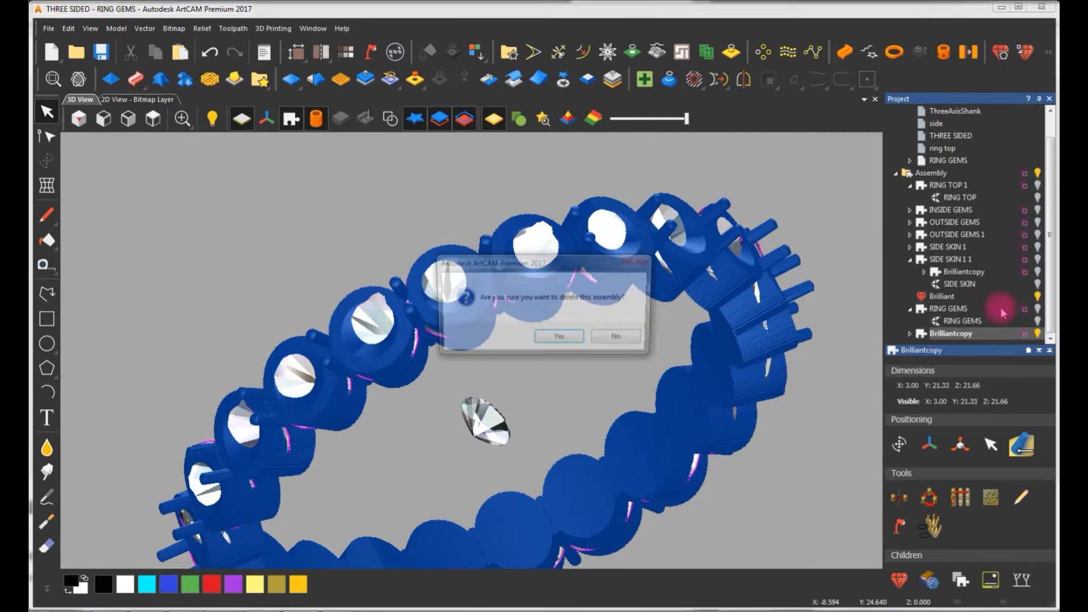
left_click(560, 336)
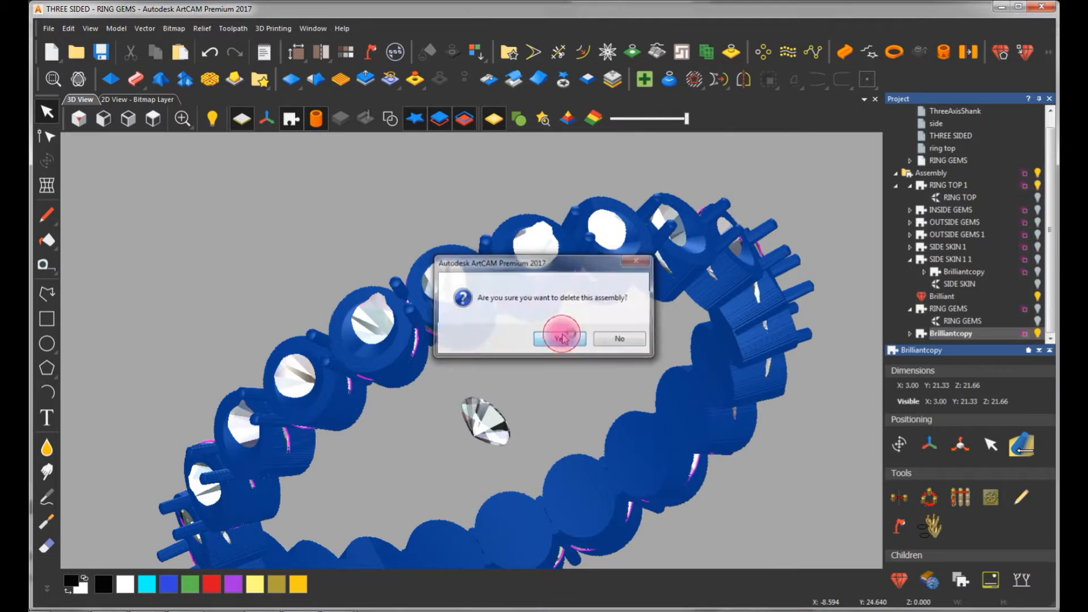
Raise the area inside the large circles using a Plane profile with a 2 mm start height in Add mode.
left_click_drag(540, 341, 903, 297)
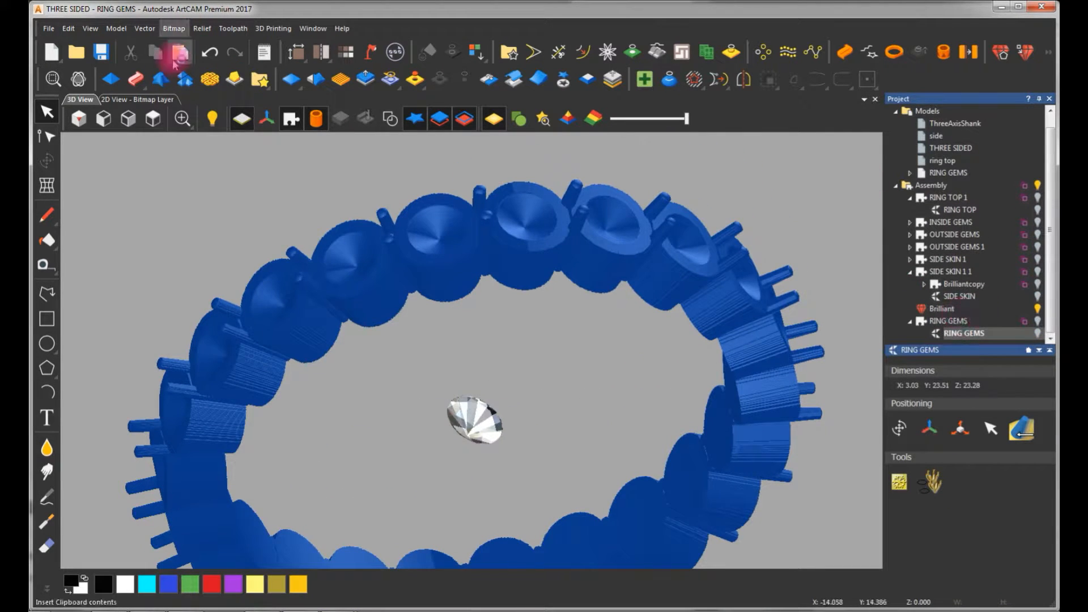
left_click(149, 98)
scroll(470, 267, "down", 2)
scroll(463, 370, "up", 1)
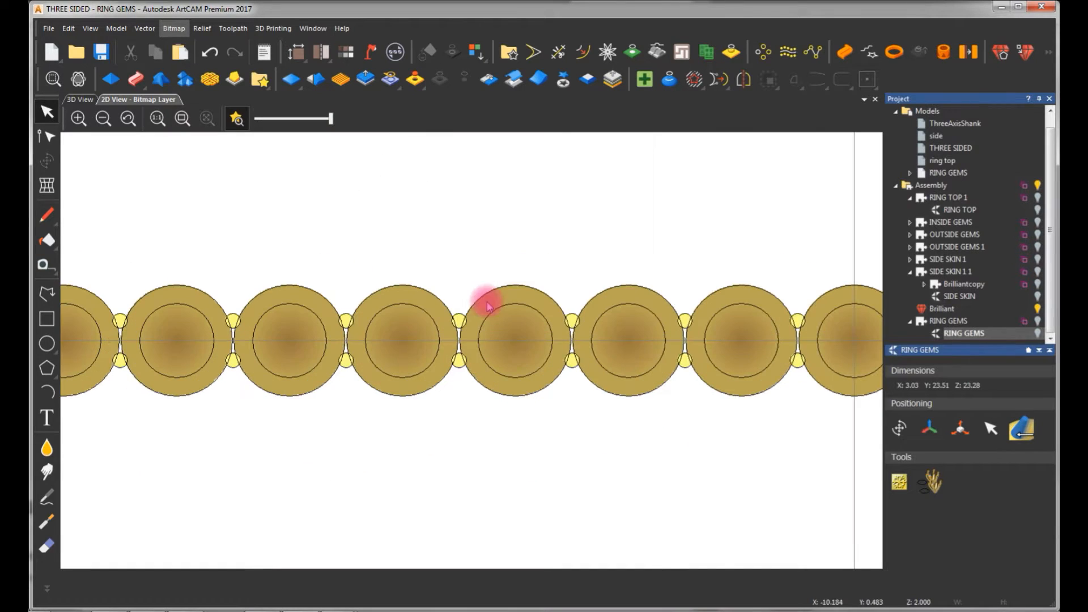
left_click(509, 286)
key("F12")
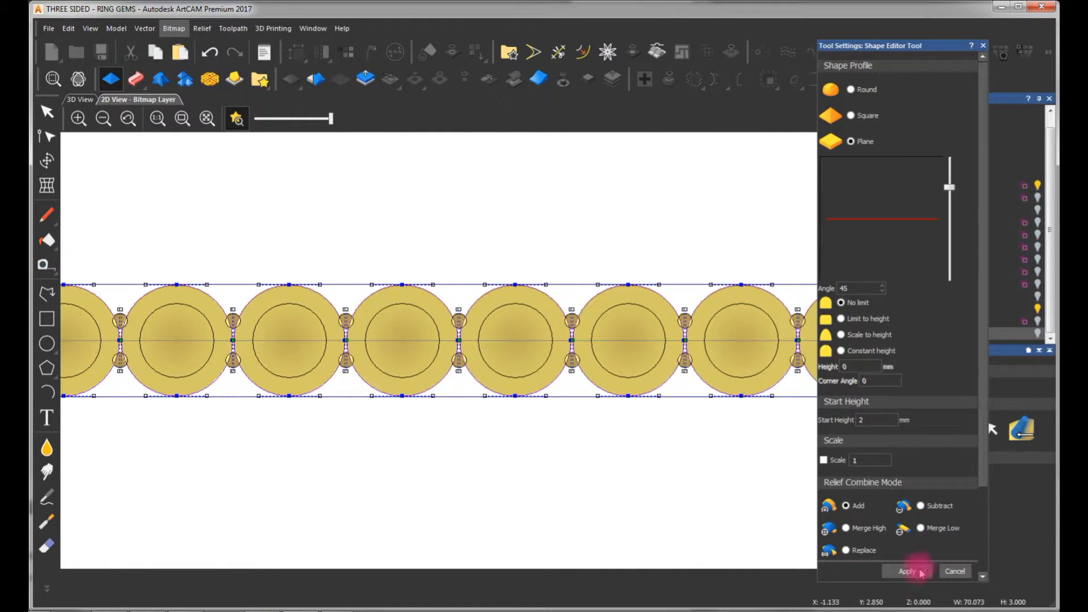
left_click(963, 571)
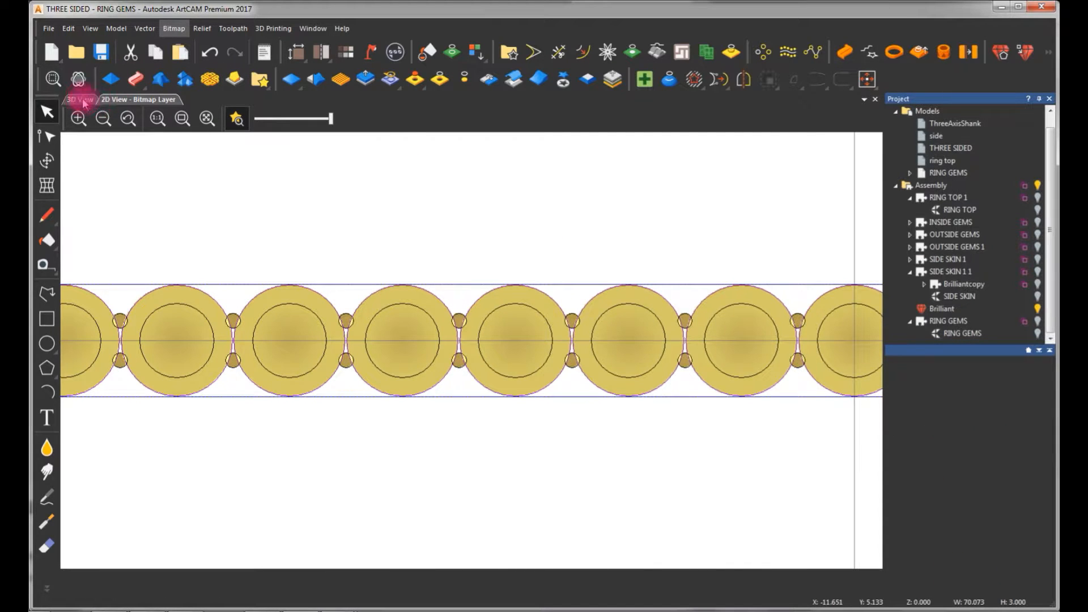
Hide the root assembly in the 3D view and examine the raised gem settings on the wrapped relief.
left_click(83, 103)
left_click(430, 119)
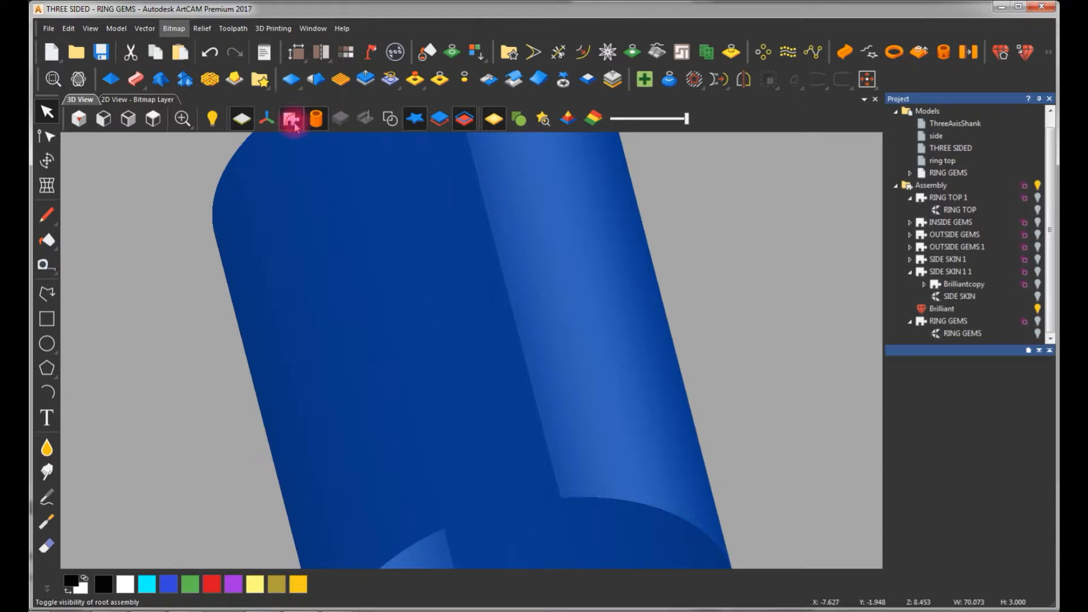
left_click(432, 118)
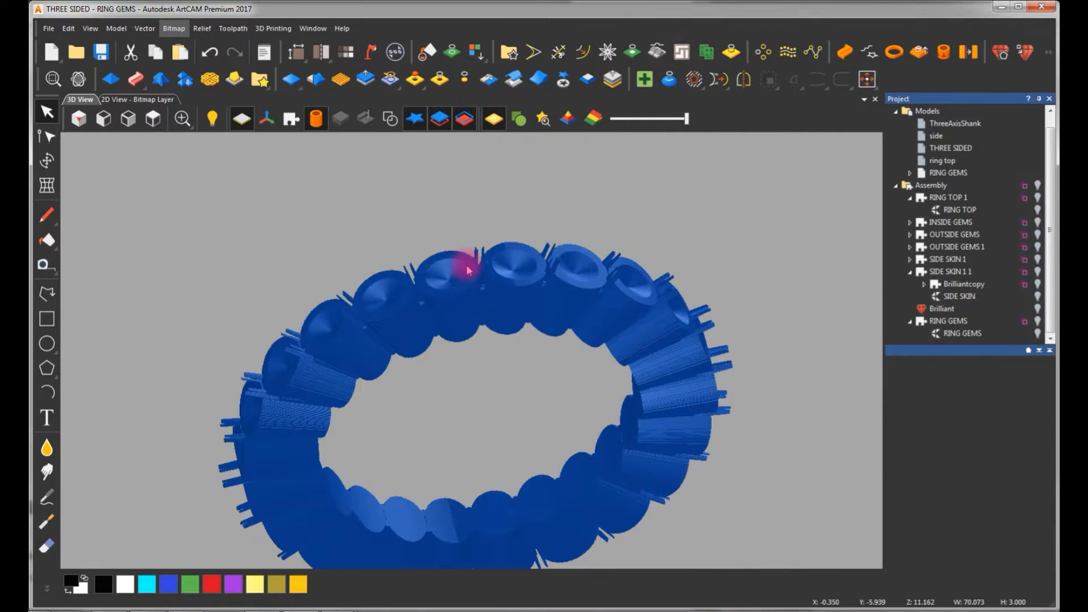
left_click(467, 123)
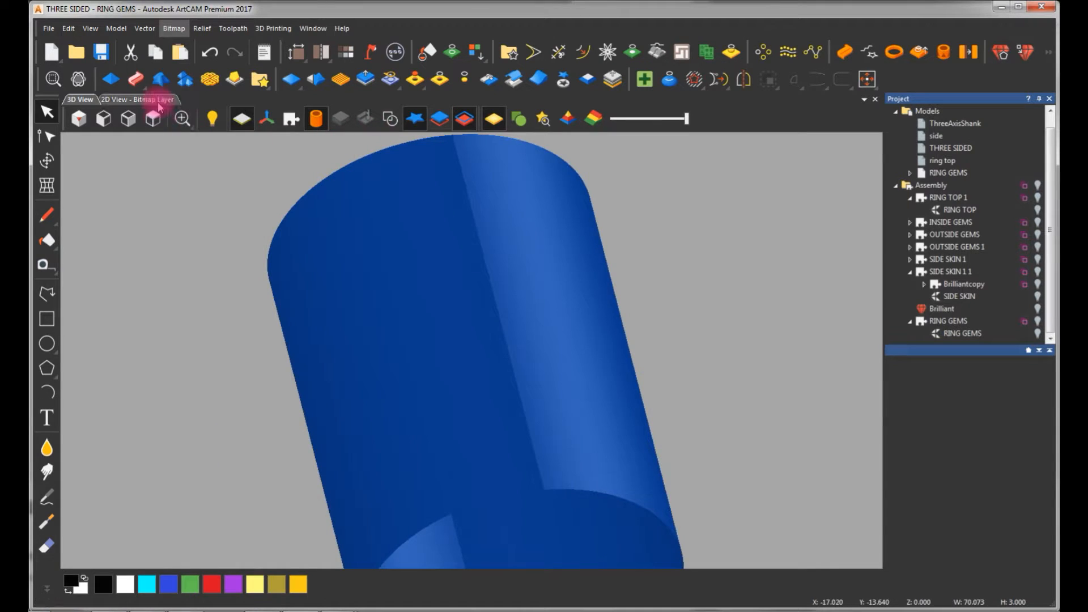
Raise the area inside the large circles with a Plane profile at 2 mm start height in Merge High mode.
left_click(159, 100)
scroll(481, 347, "down", 3)
scroll(527, 247, "up", 3)
left_click(505, 296)
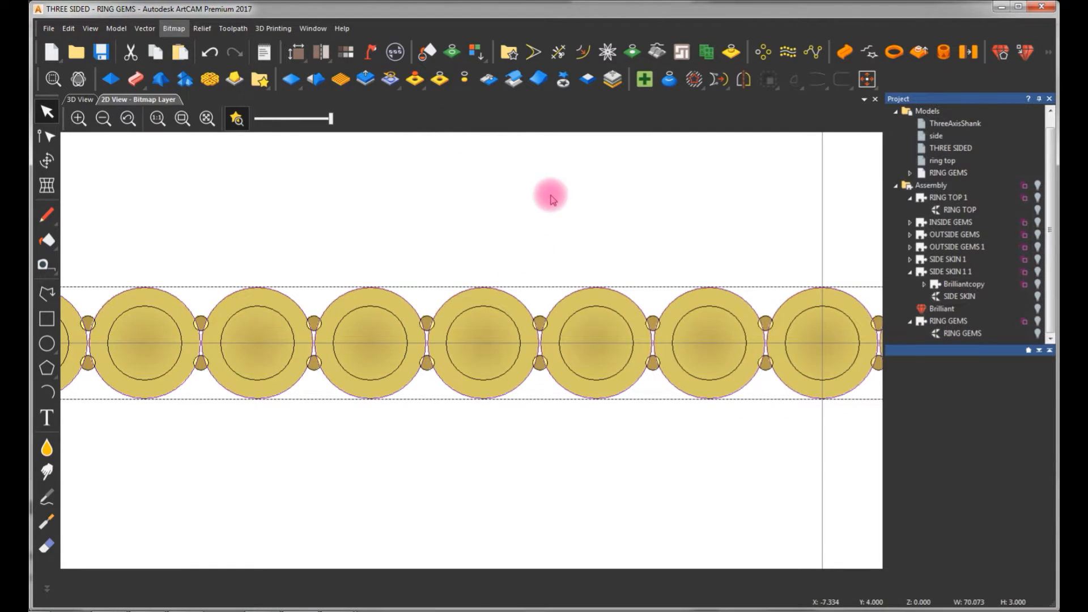
key("F12")
left_click_drag(979, 345, 974, 459)
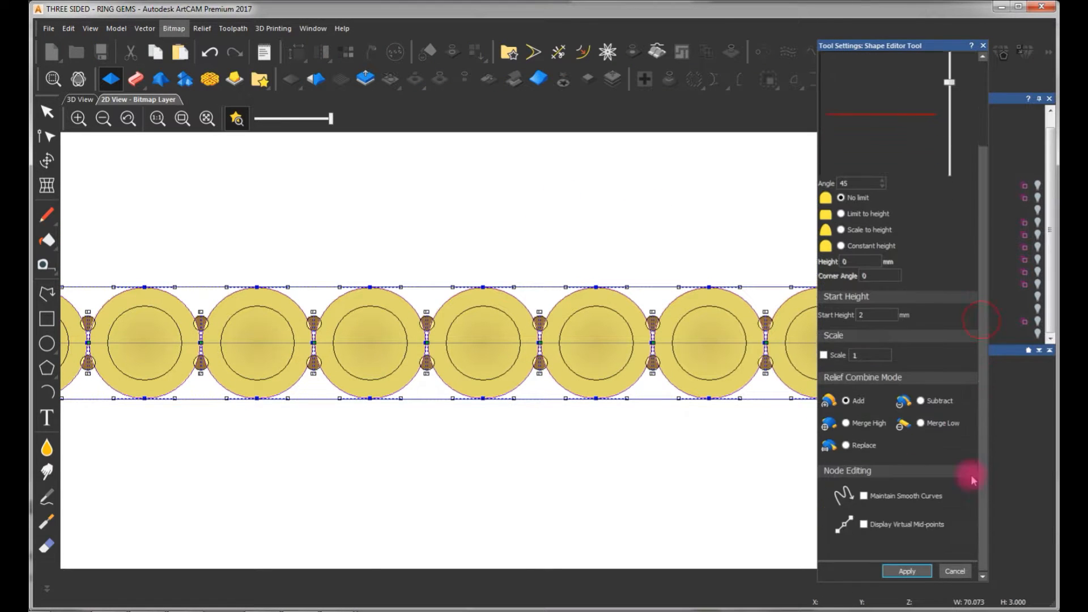
left_click(846, 423)
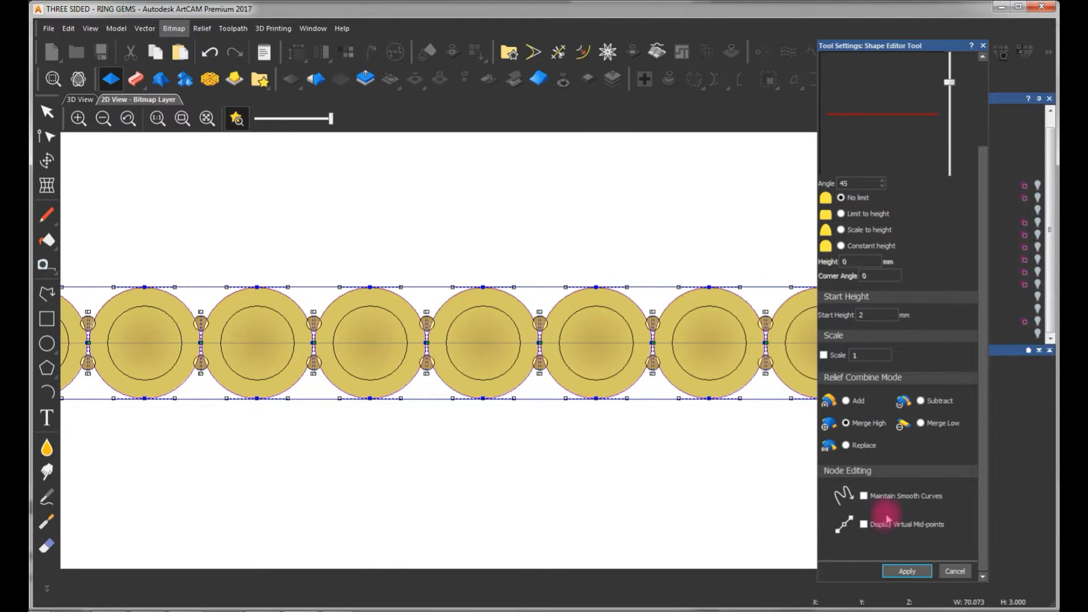
left_click(956, 571)
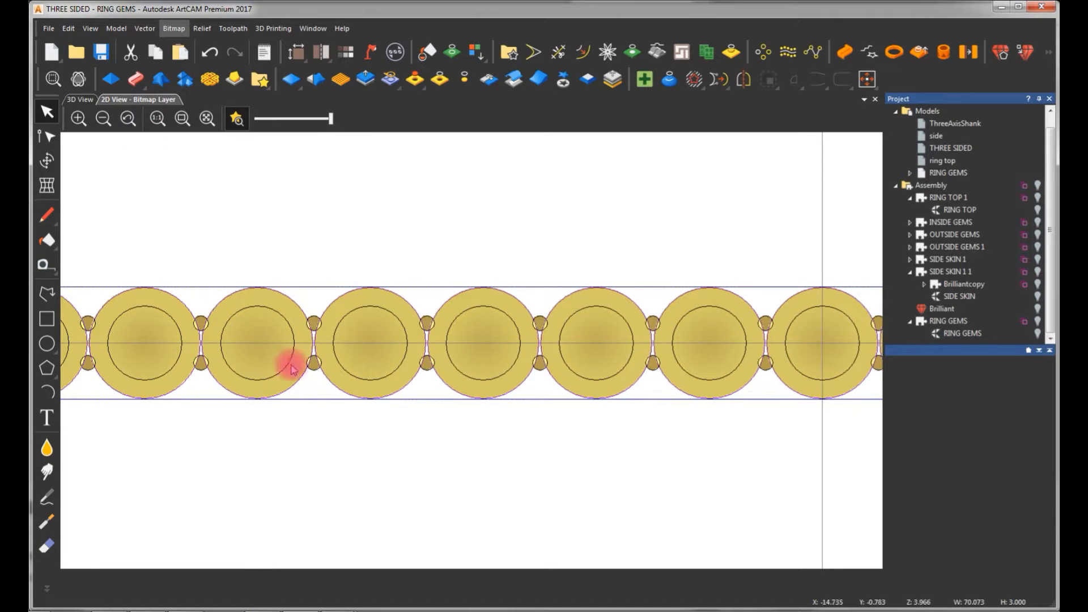
Raise the small prong circles with a Round profile, 45° angle and 3 mm start height in Merge High mode, and inspect the composite relief.
left_click(315, 312)
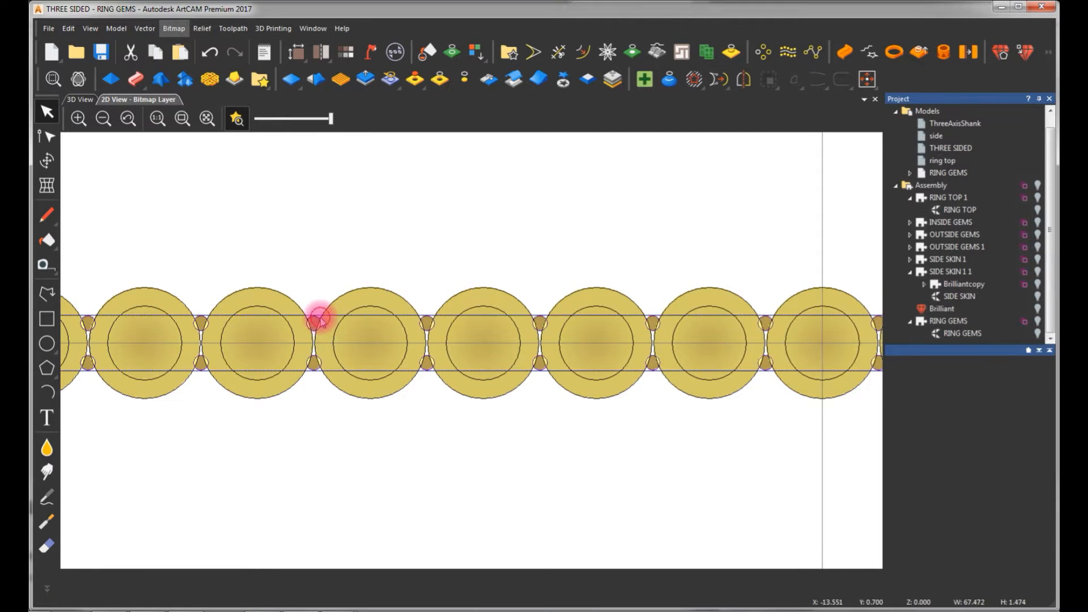
left_click(79, 100)
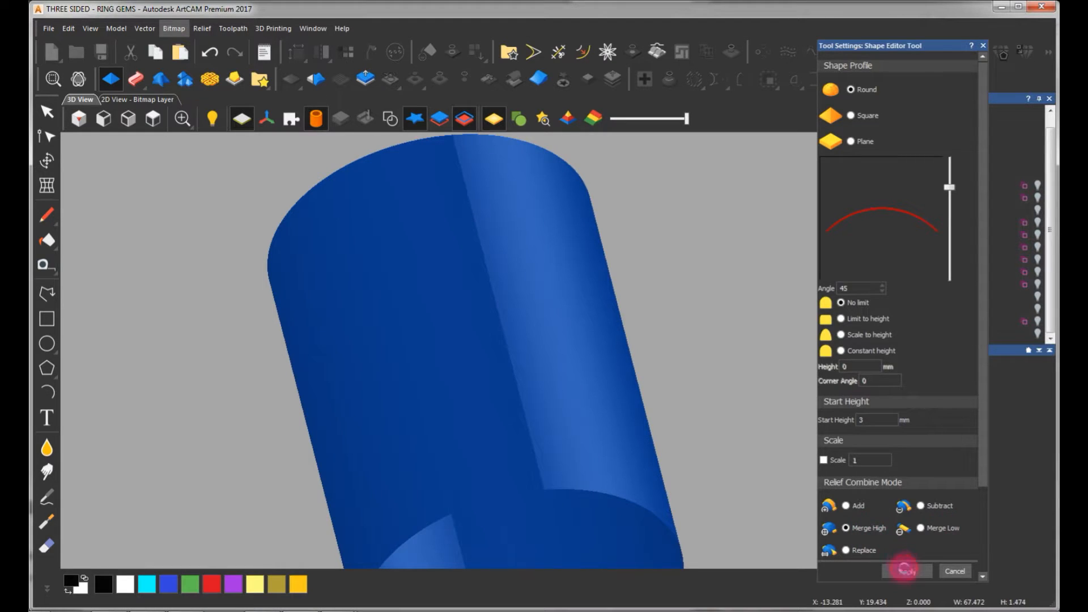
left_click(956, 571)
left_click(439, 117)
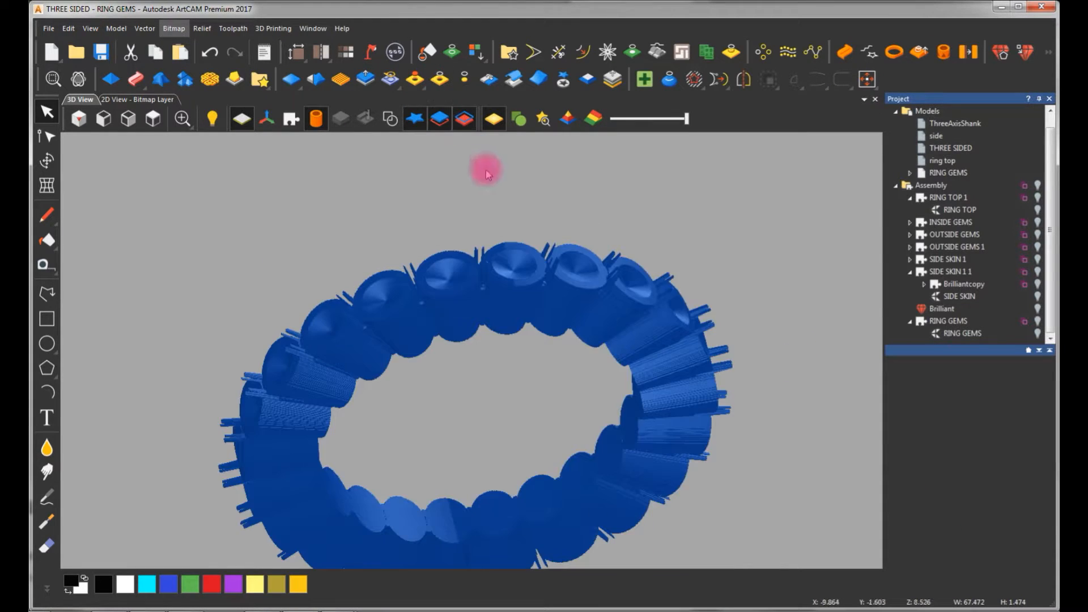
left_click(464, 119)
scroll(506, 270, "up", 3)
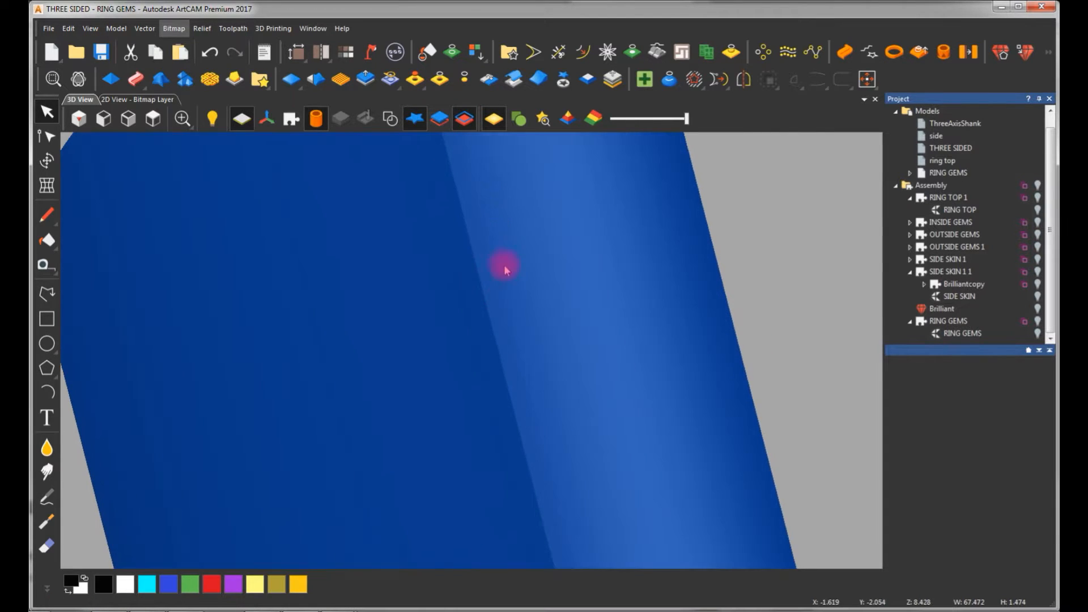
left_click(442, 121)
scroll(496, 272, "down", 2)
left_click_drag(483, 357, 610, 360)
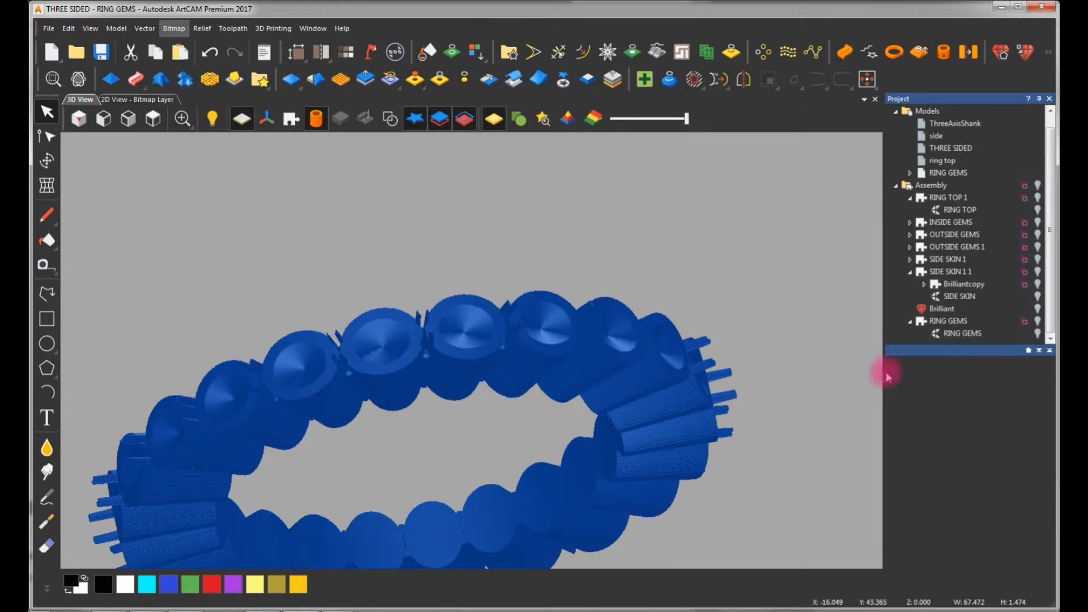
Reset the relief and rebuild the ring settings with flat seats and prongs as the RING GEMS component in the assembly.
left_click(149, 100)
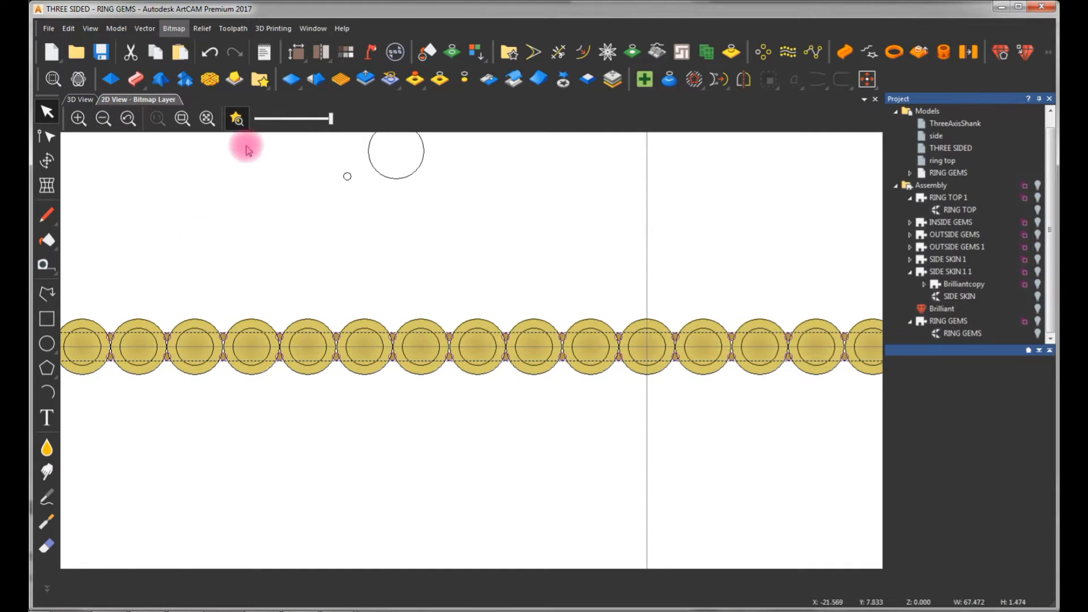
left_click(292, 80)
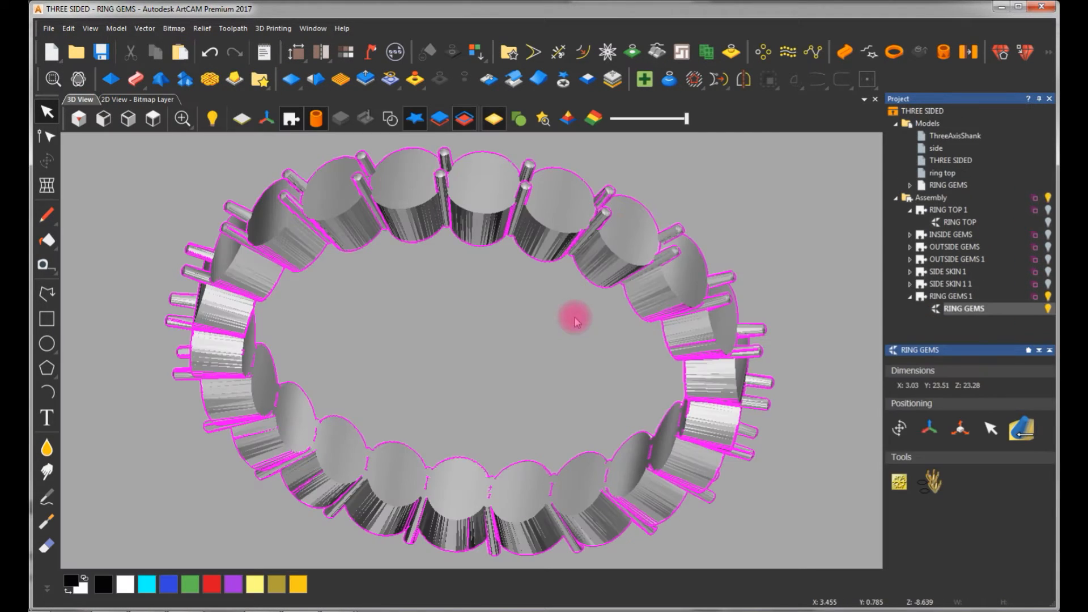
Examine the flat seats and prongs of the ring settings in both the flat relief and the wrapped 3D ring.
left_click(139, 99)
scroll(505, 217, "down", 3)
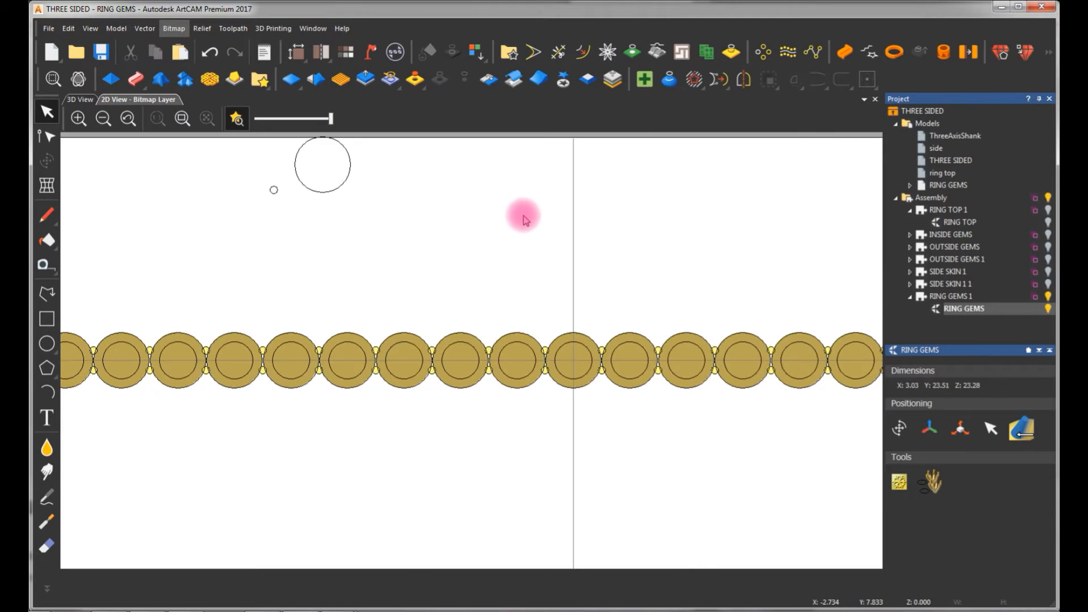
scroll(406, 366, "up", 2)
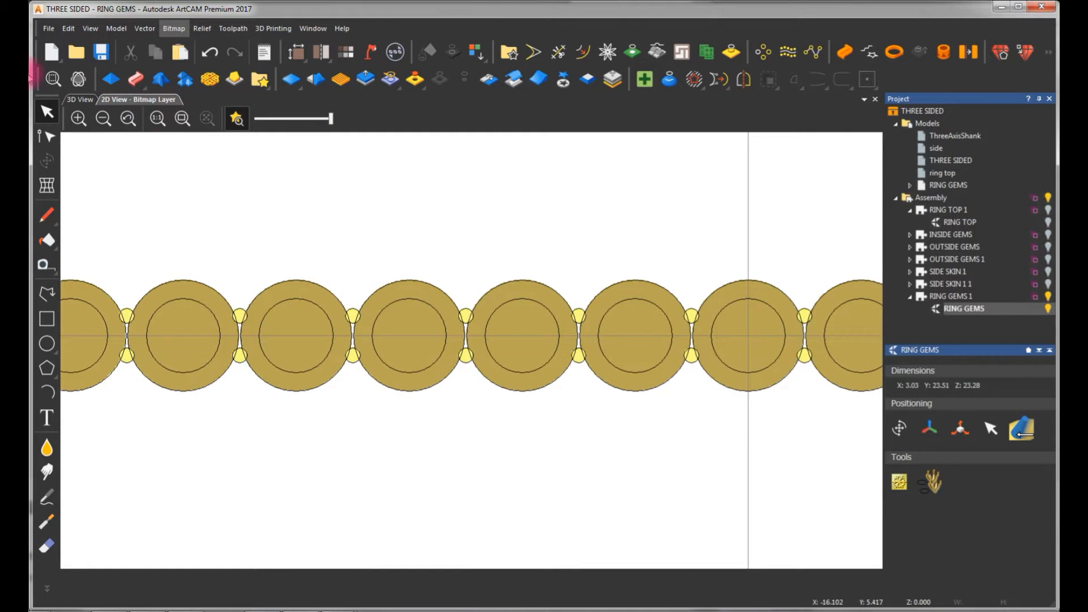
left_click(79, 99)
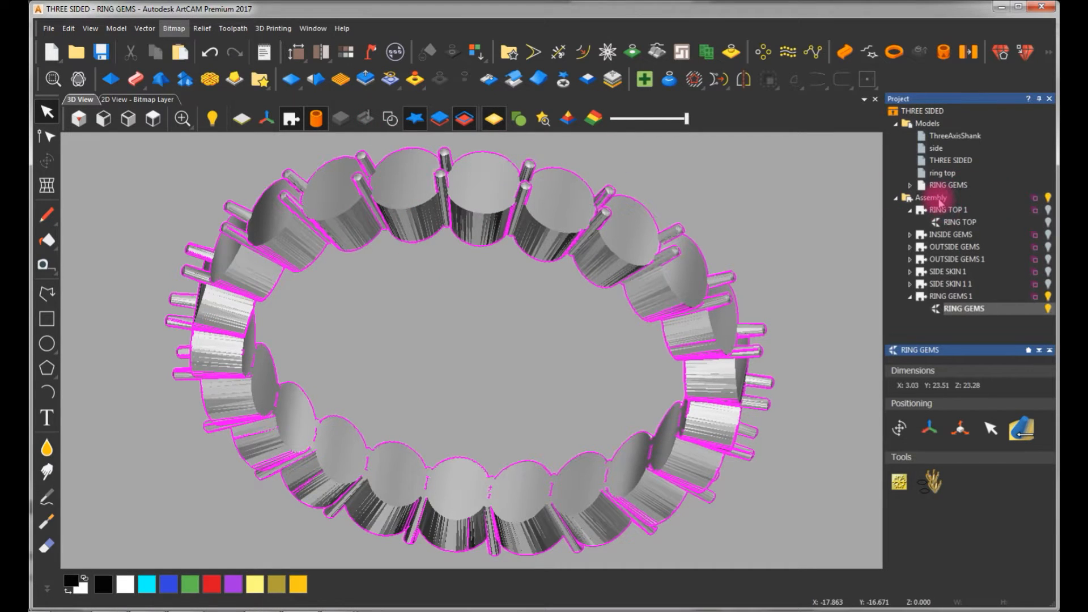
left_click(926, 126)
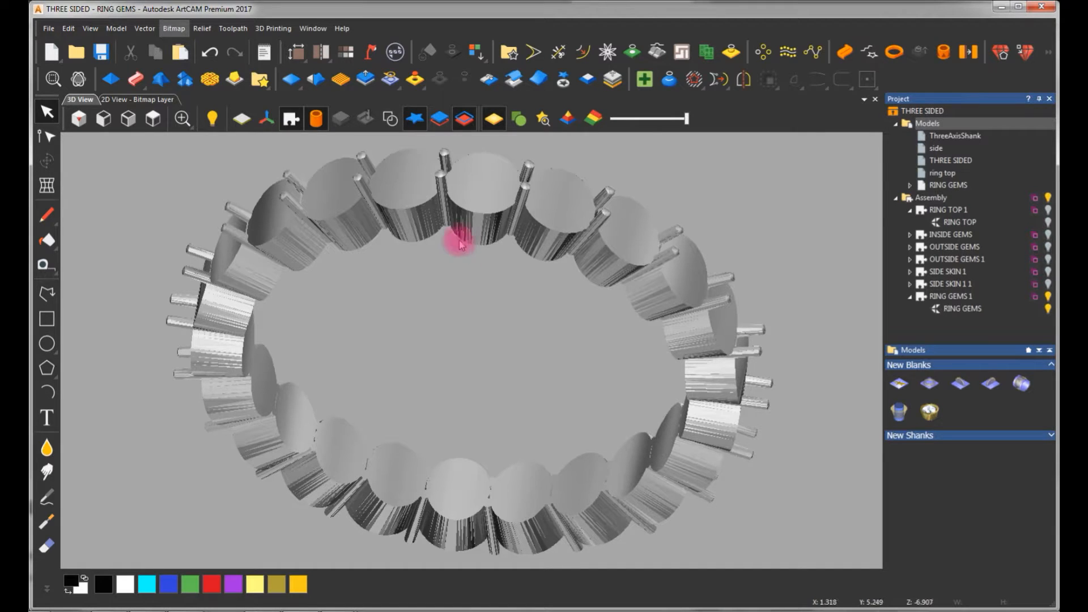
scroll(481, 246, "down", 3)
left_click_drag(546, 304, 510, 315)
left_click(130, 119)
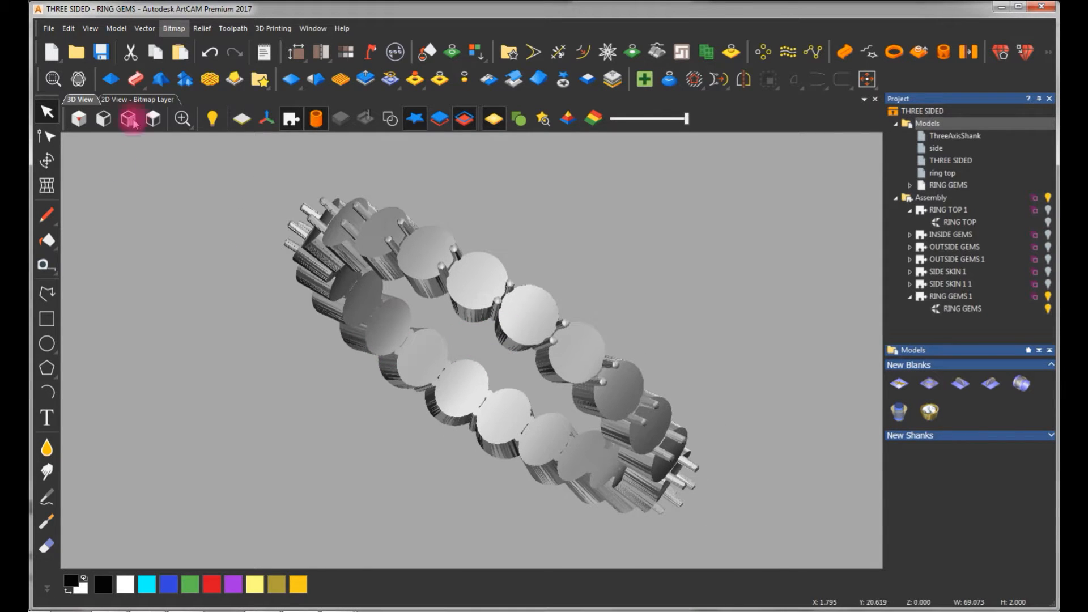
left_click(163, 101)
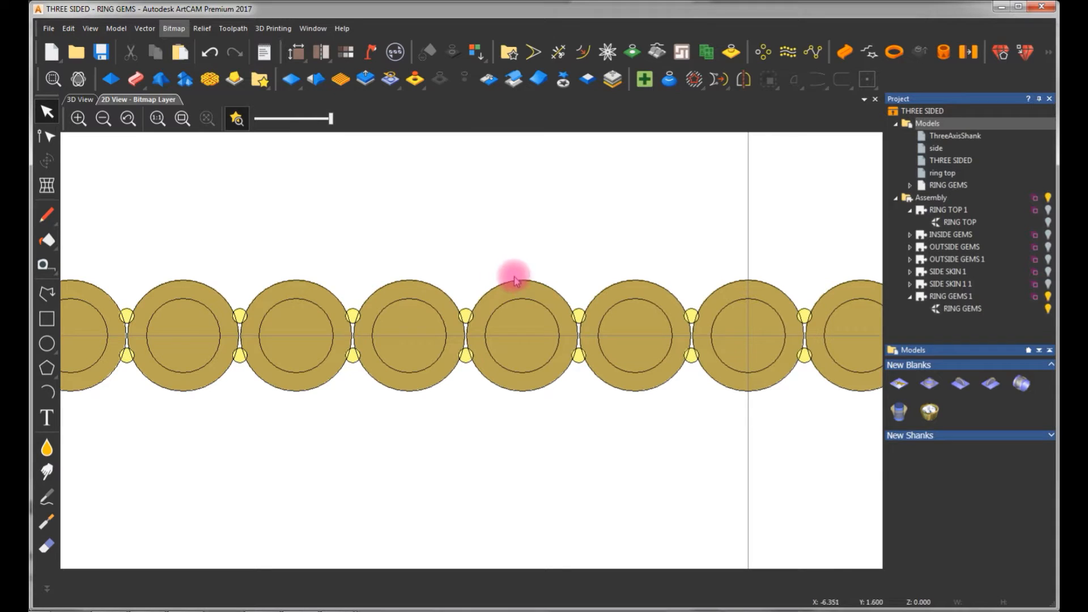
left_click(517, 280)
left_click(555, 232)
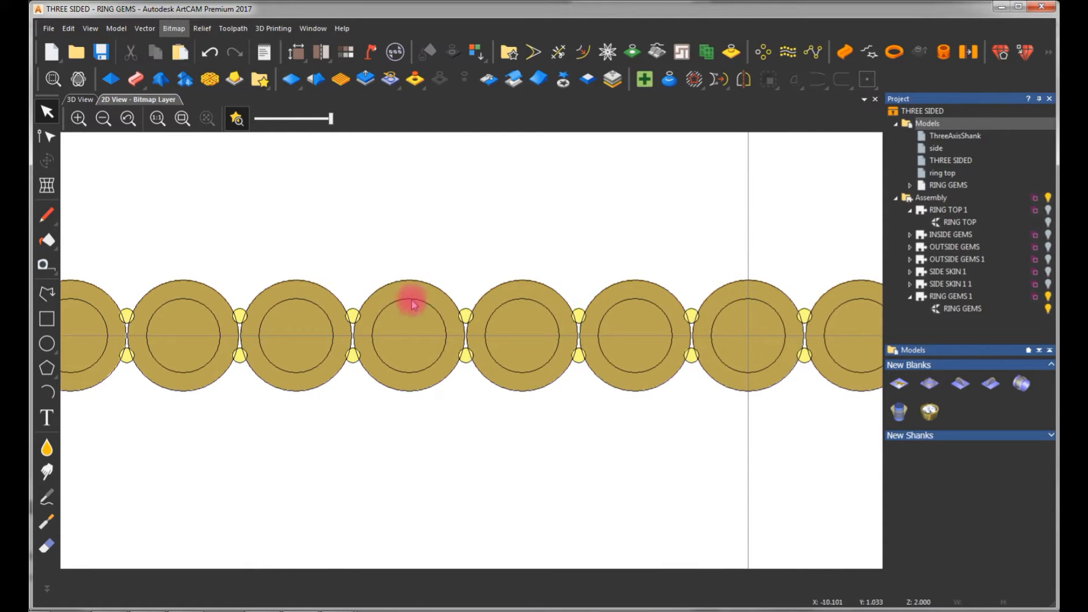
left_click(85, 100)
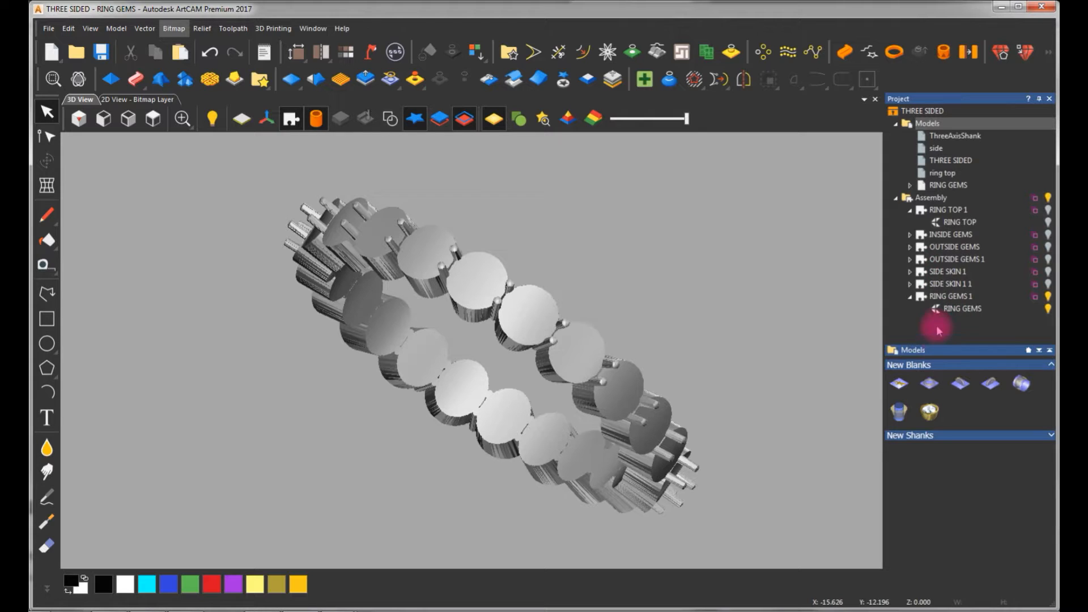
Add a Brilliant gem from the Gems library to the root assembly, keeping the offered dimensions.
left_click(941, 198)
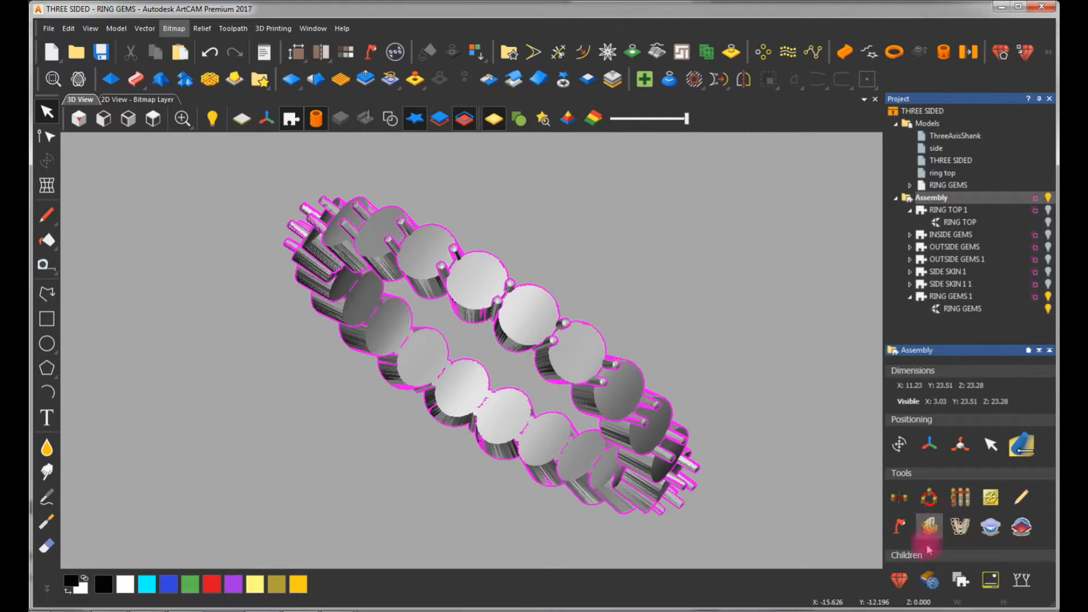
left_click(899, 580)
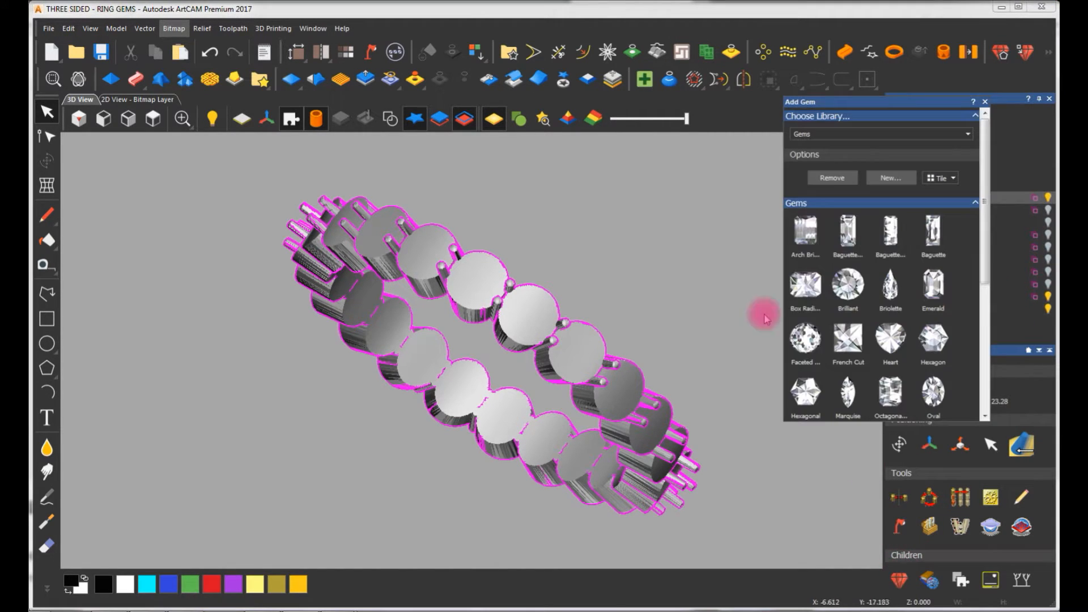
left_click(848, 283)
left_click(887, 166)
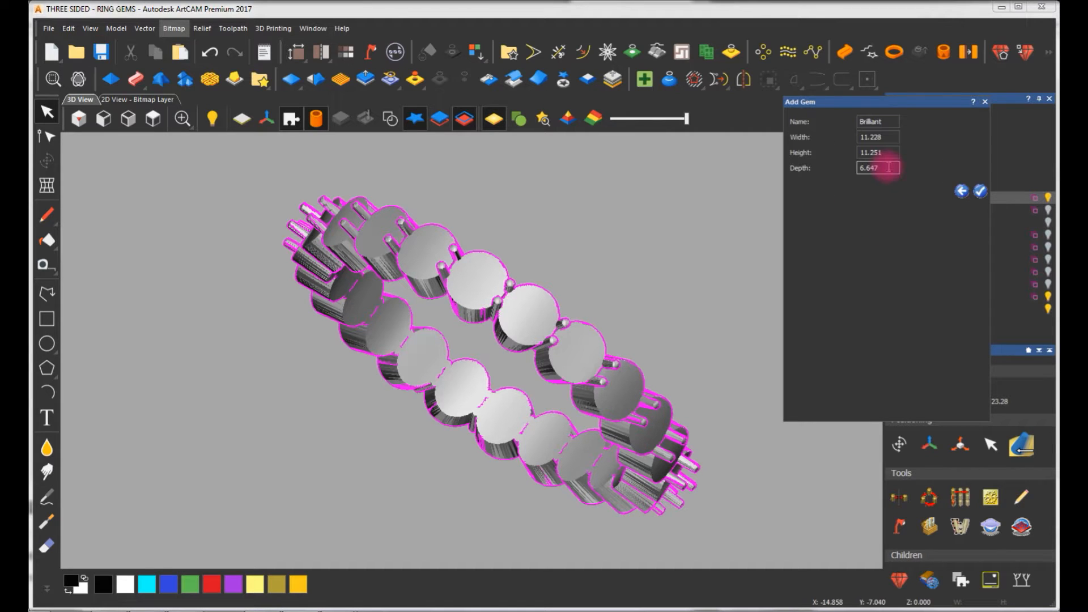
left_click(986, 195)
scroll(527, 363, "up", 3)
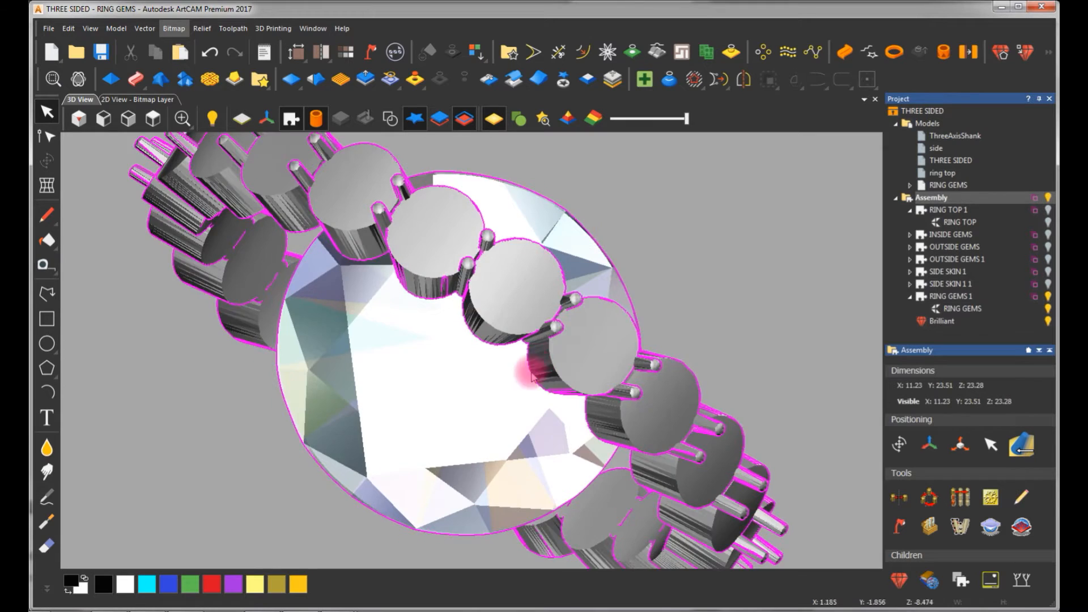
scroll(535, 368, "down", 5)
left_click_drag(315, 436, 454, 389)
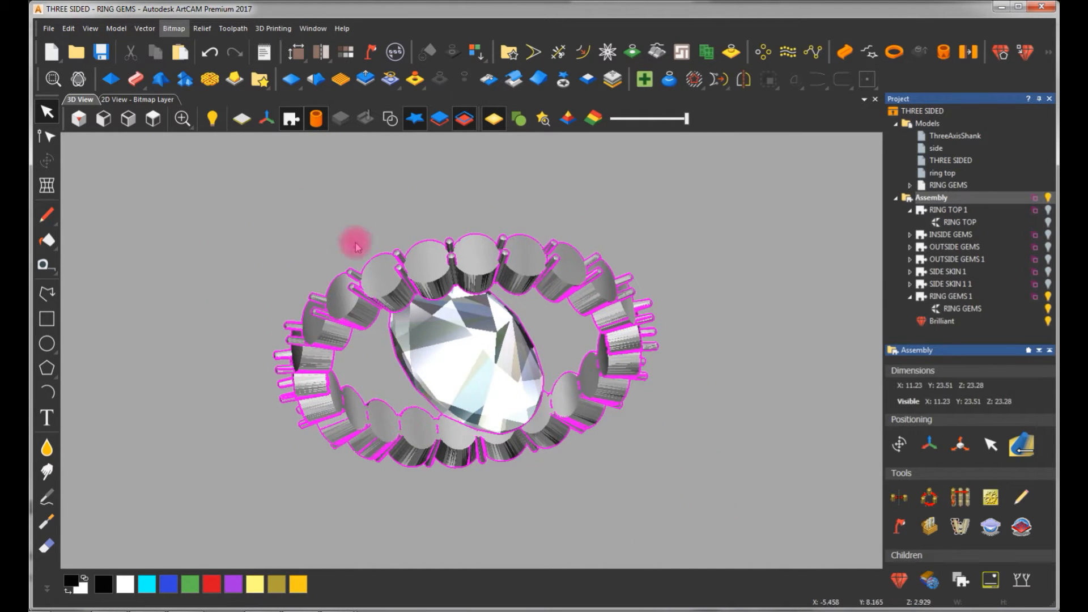
scroll(549, 337, "up", 2)
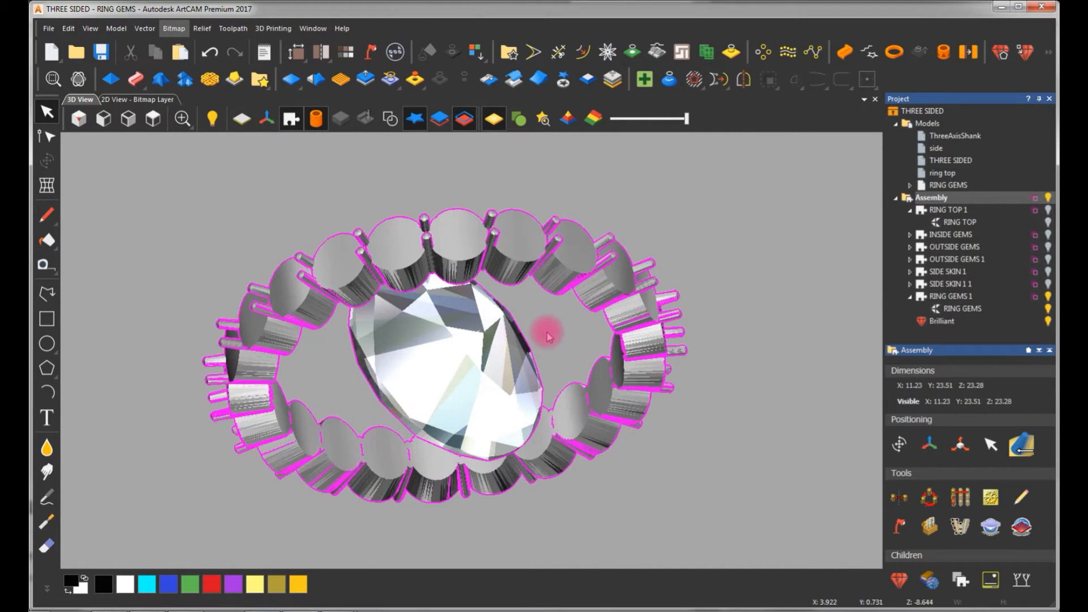
Copy the Brilliant onto the large circles with Keep Vectors, Scale to Vectors, Lay on Composite and Position on Ring enabled.
left_click(943, 323)
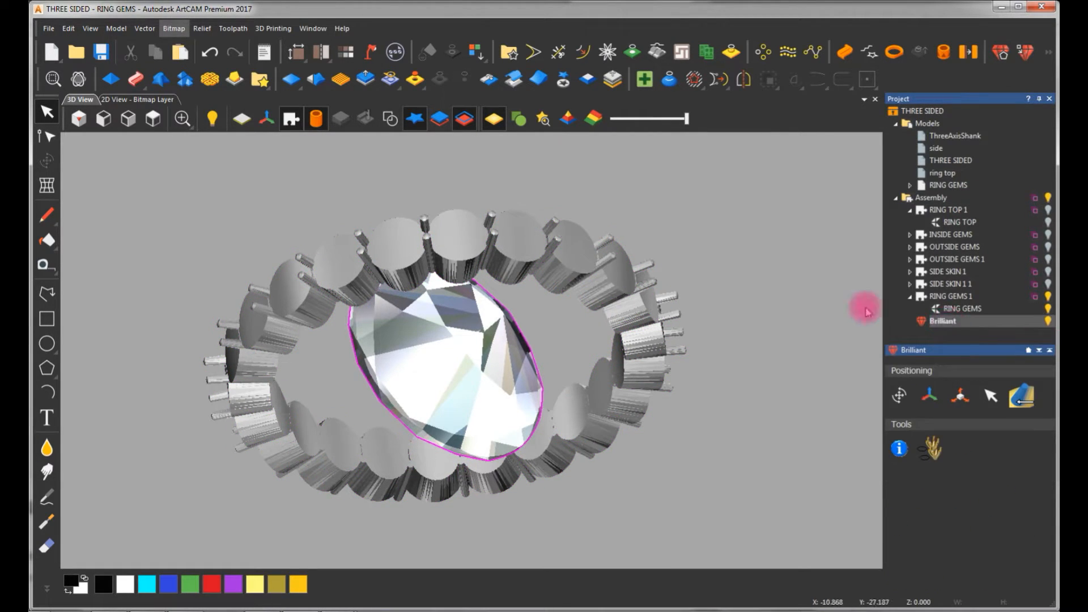
left_click(148, 99)
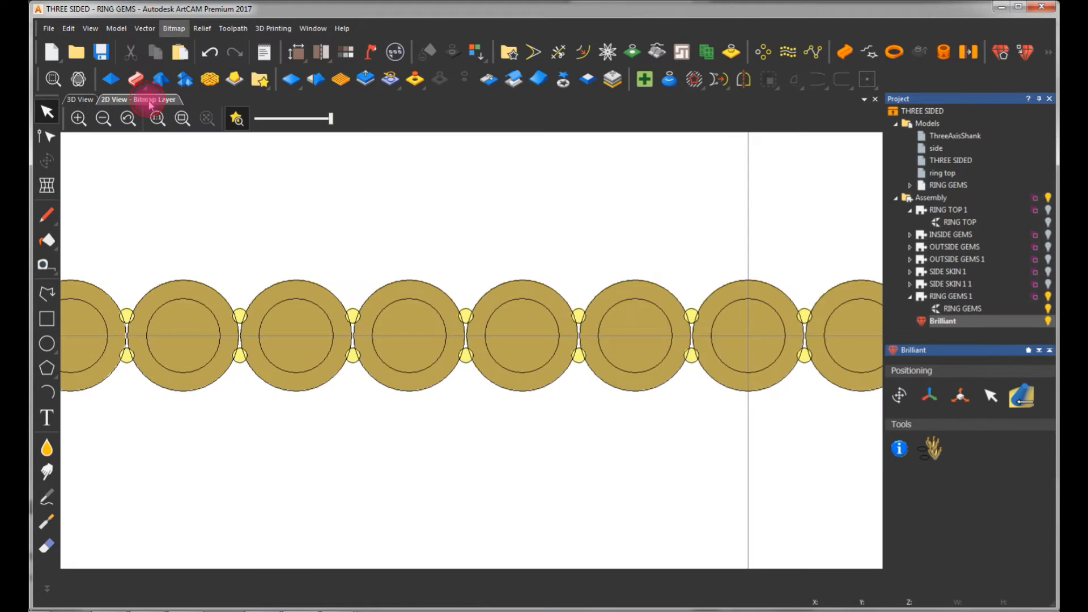
left_click(444, 293)
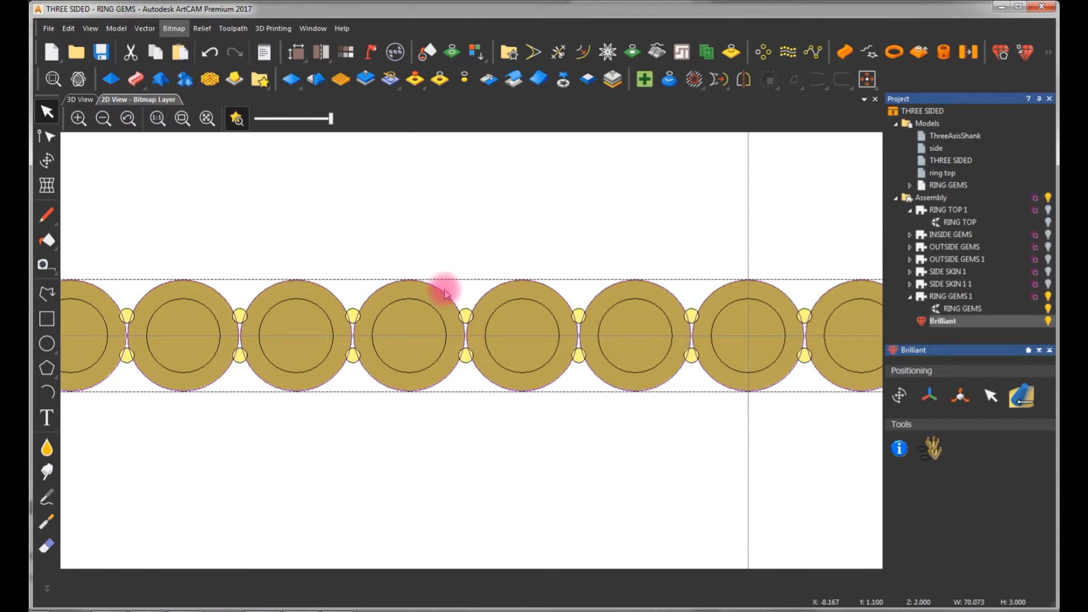
left_click(83, 101)
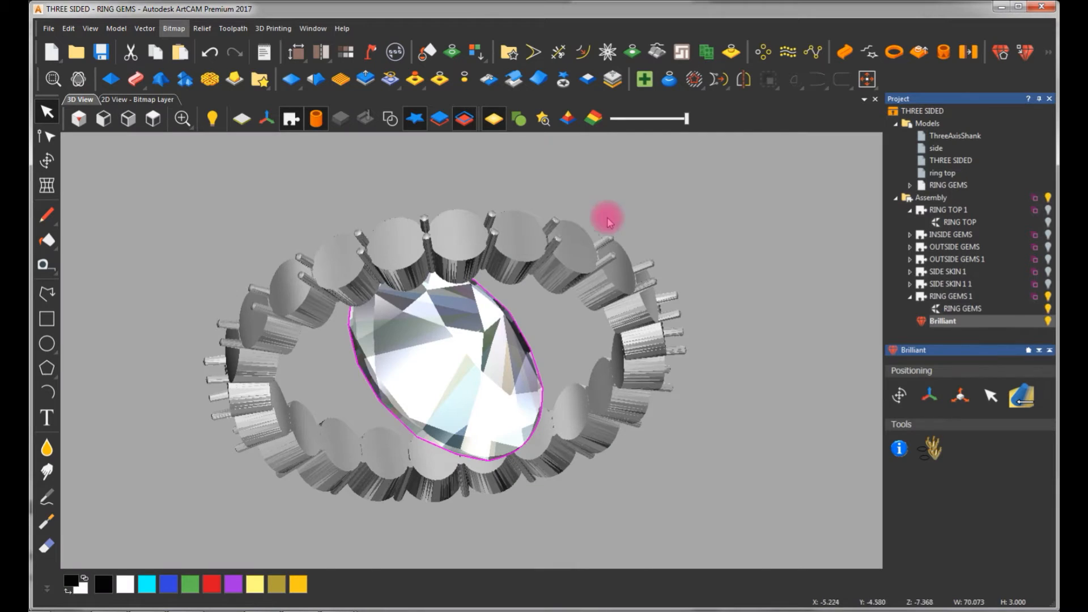
left_click(931, 445)
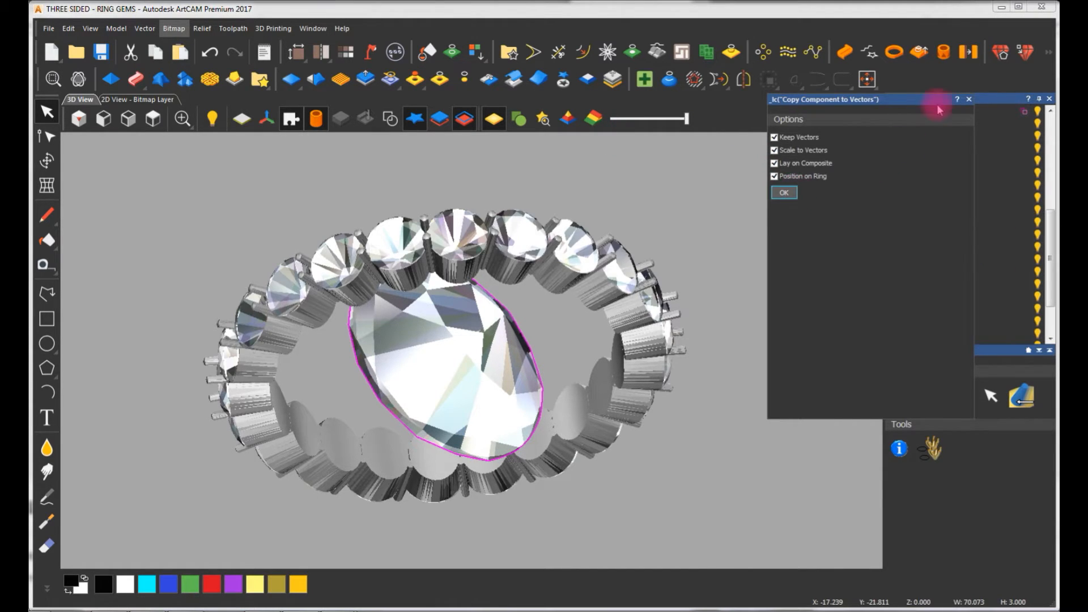
left_click(968, 100)
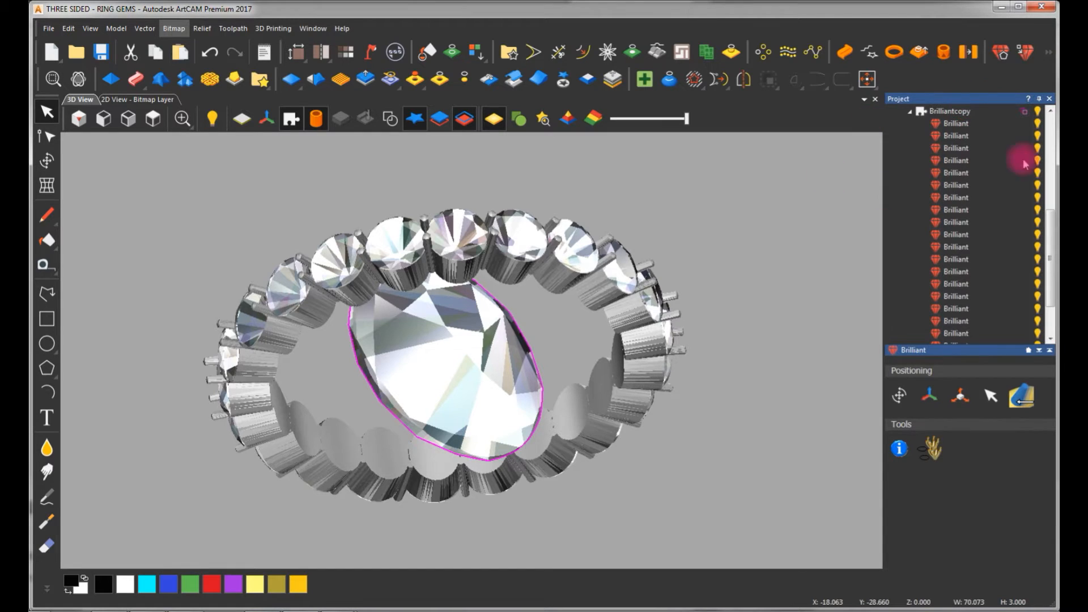
Hide the original oversized Brilliant in the ring's centre and collapse the Brilliantcopy assembly in the project tree.
left_click_drag(1048, 247, 1049, 199)
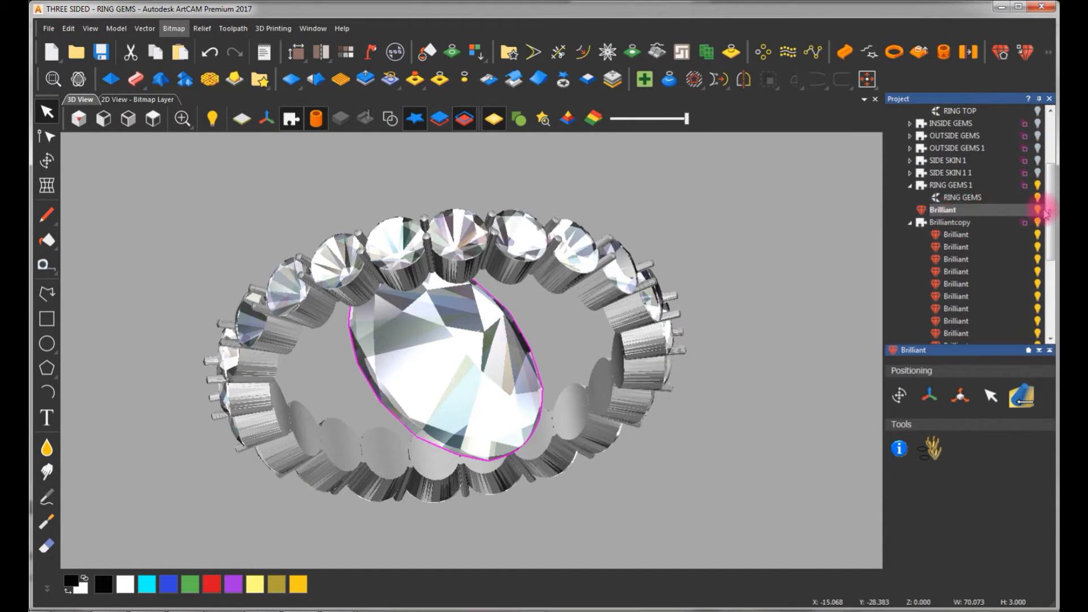
left_click(1037, 210)
left_click_drag(522, 313, 476, 389)
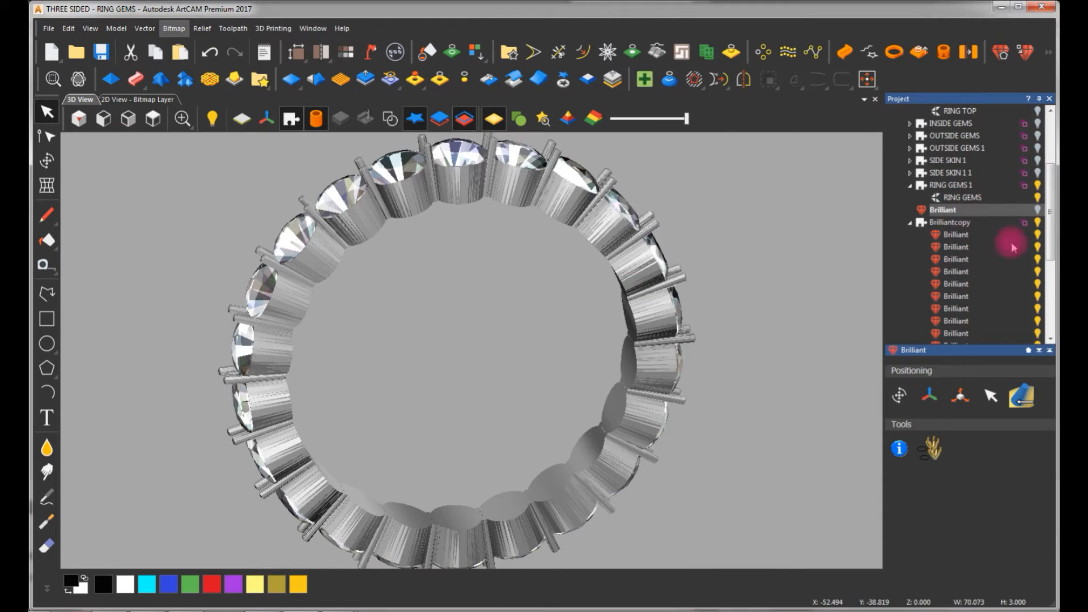
mouse_move(1051, 232)
left_mouse_down()
mouse_move(1055, 302)
mouse_move(1055, 230)
left_mouse_up()
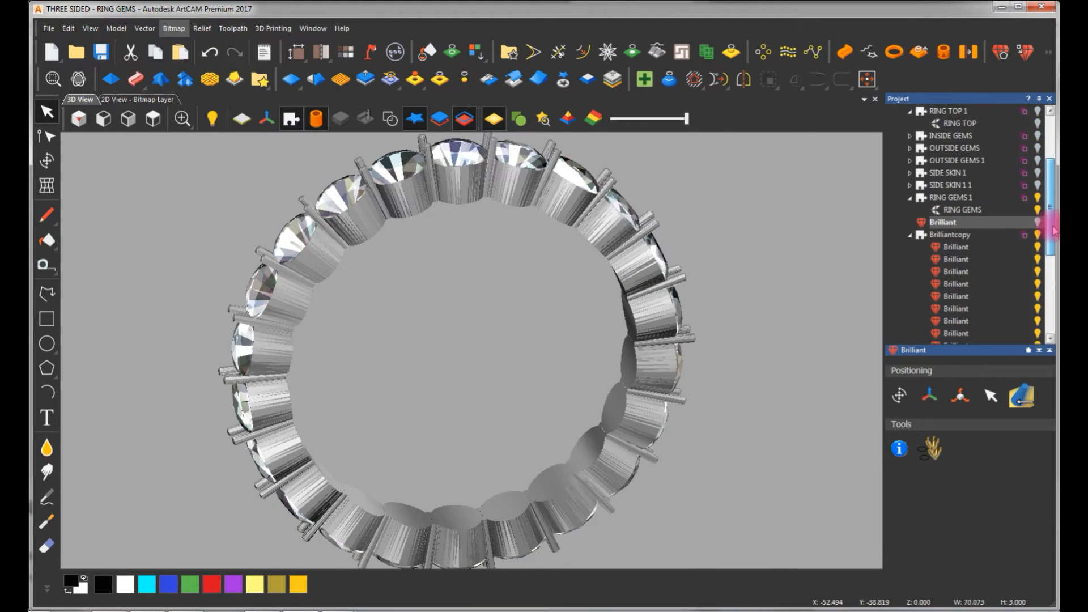
left_click(917, 238)
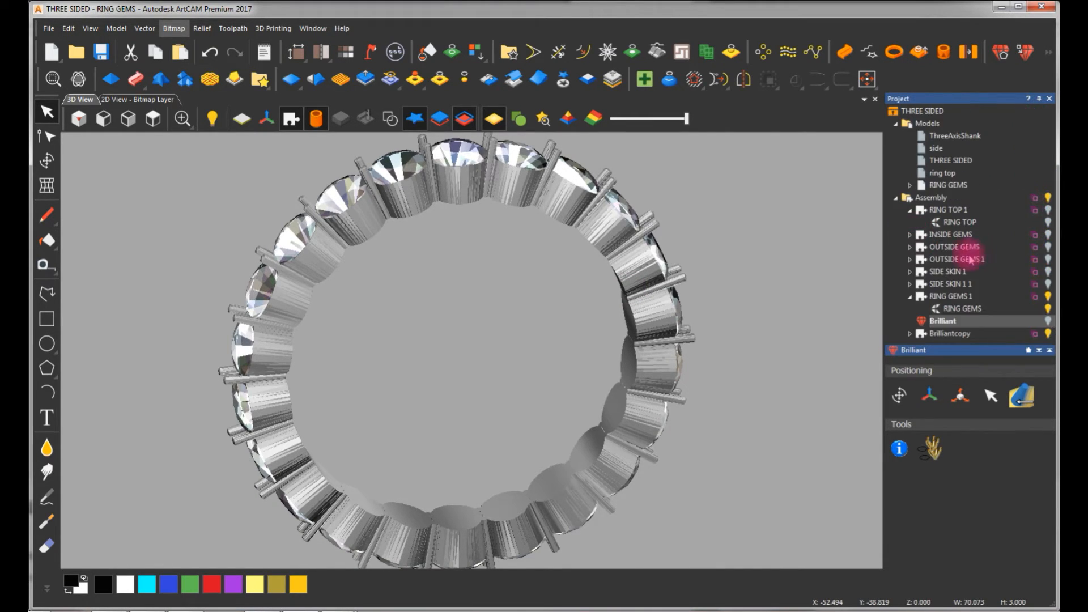
Expand the Brilliantcopy assembly and change the colour of its first Brilliant gem to Ruby.
left_click(910, 334)
scroll(997, 170, "up", 2)
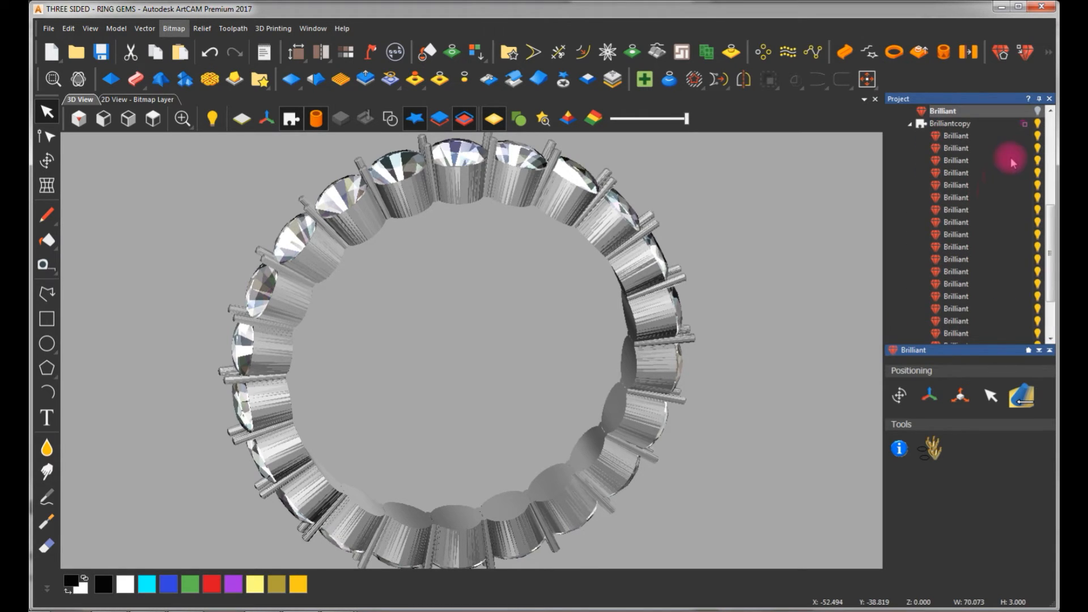
left_click(964, 174)
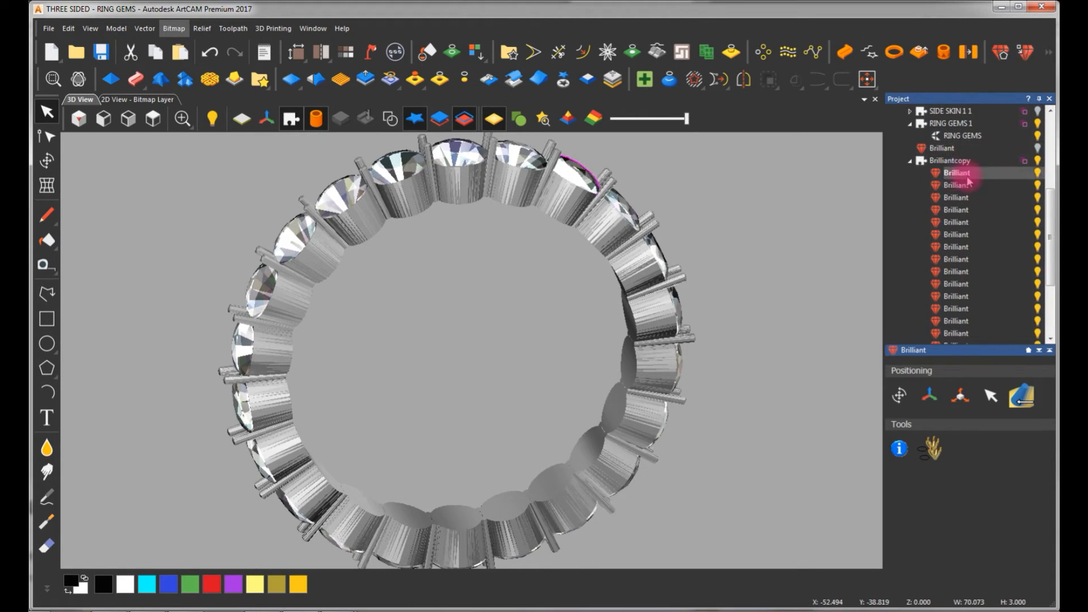
left_click(899, 450)
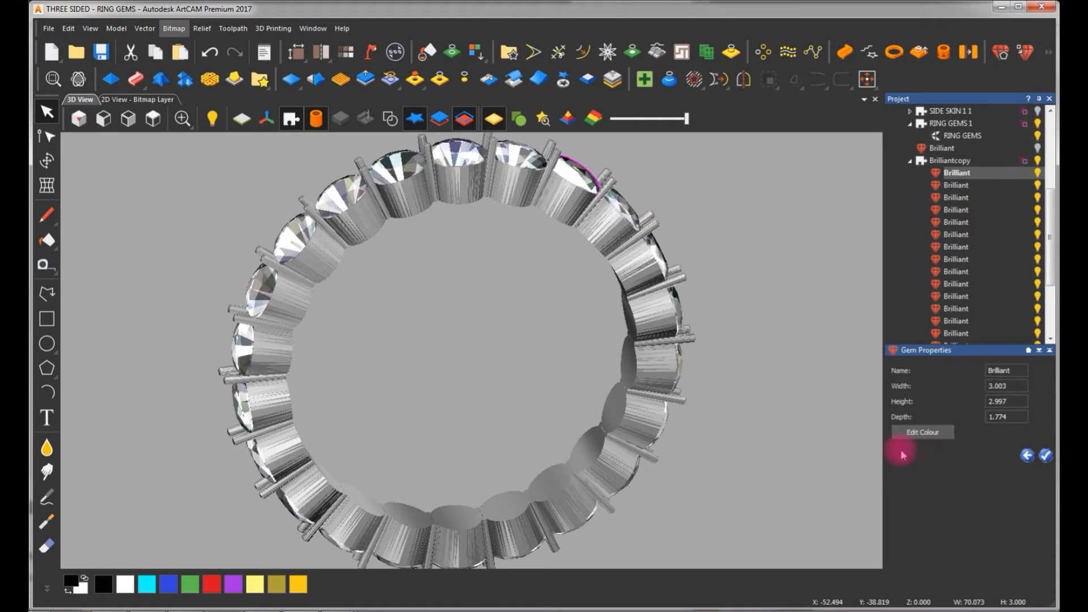
left_click(923, 433)
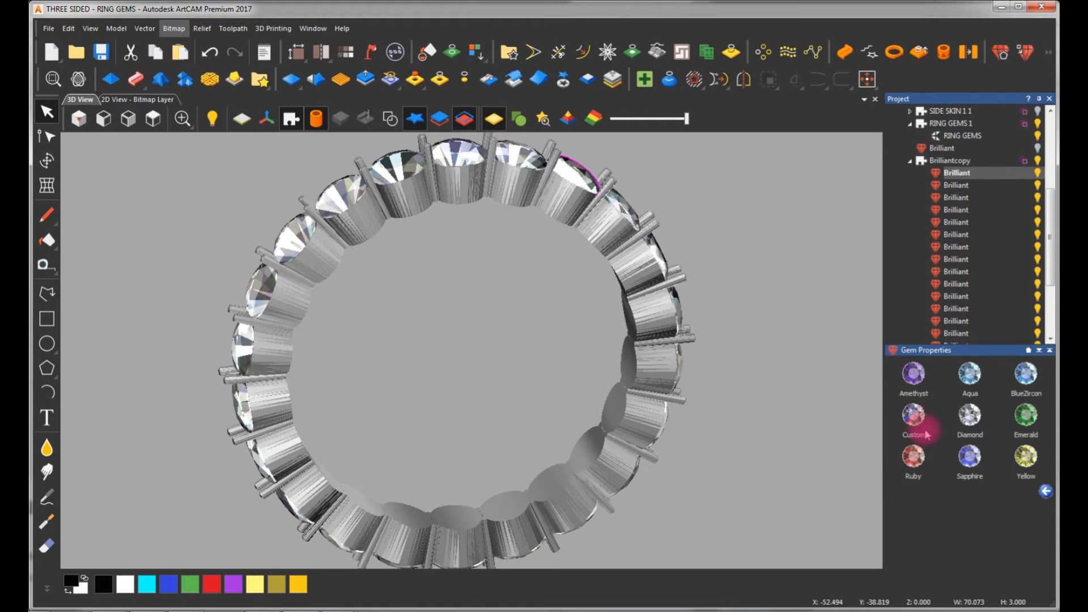
left_click(908, 458)
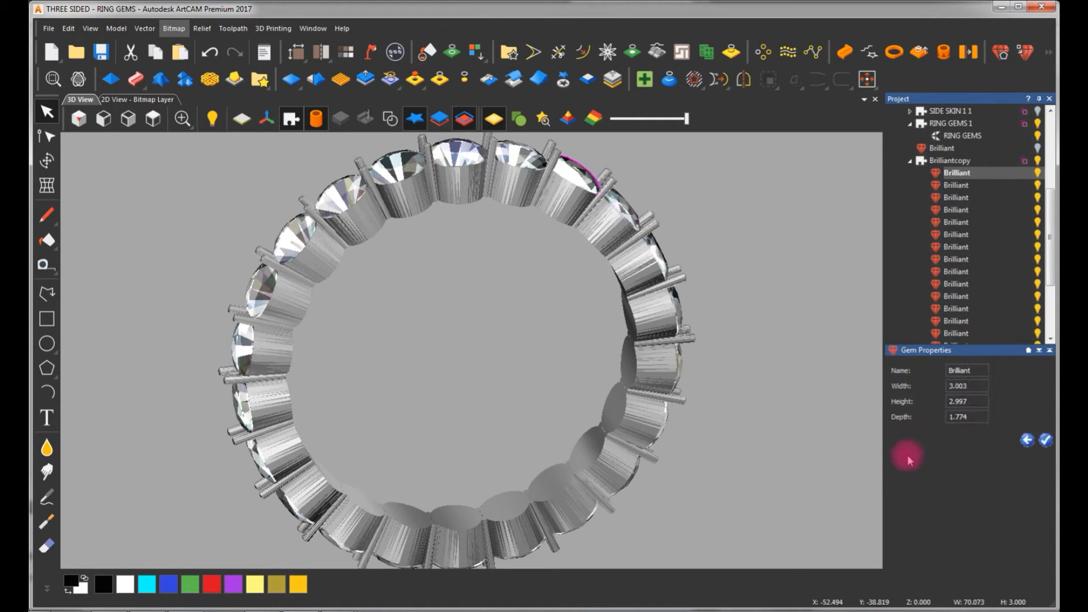
left_click(1047, 445)
left_click_drag(627, 243, 414, 286)
left_click_drag(593, 333, 704, 332)
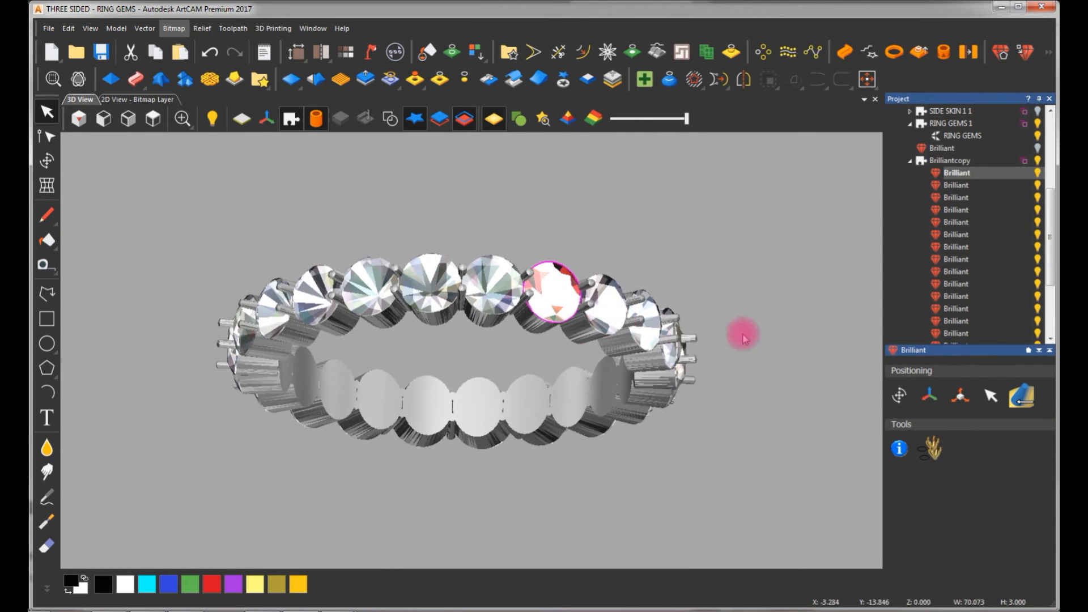
Change the colour of the third Brilliant gem in the Brilliantcopy assembly to Sapphire.
left_click(963, 198)
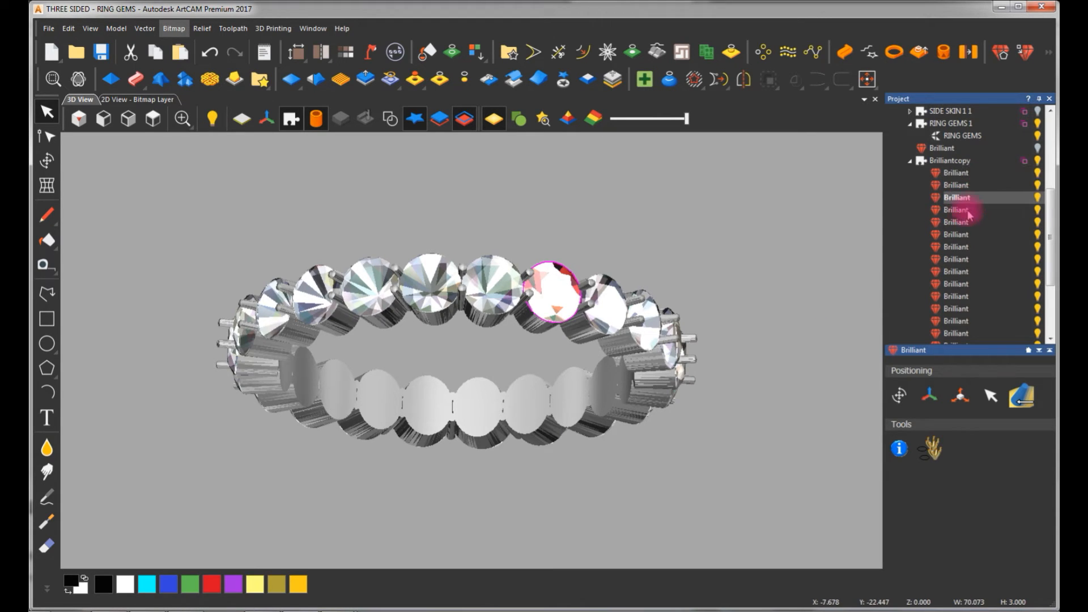
left_click(899, 448)
left_click(939, 435)
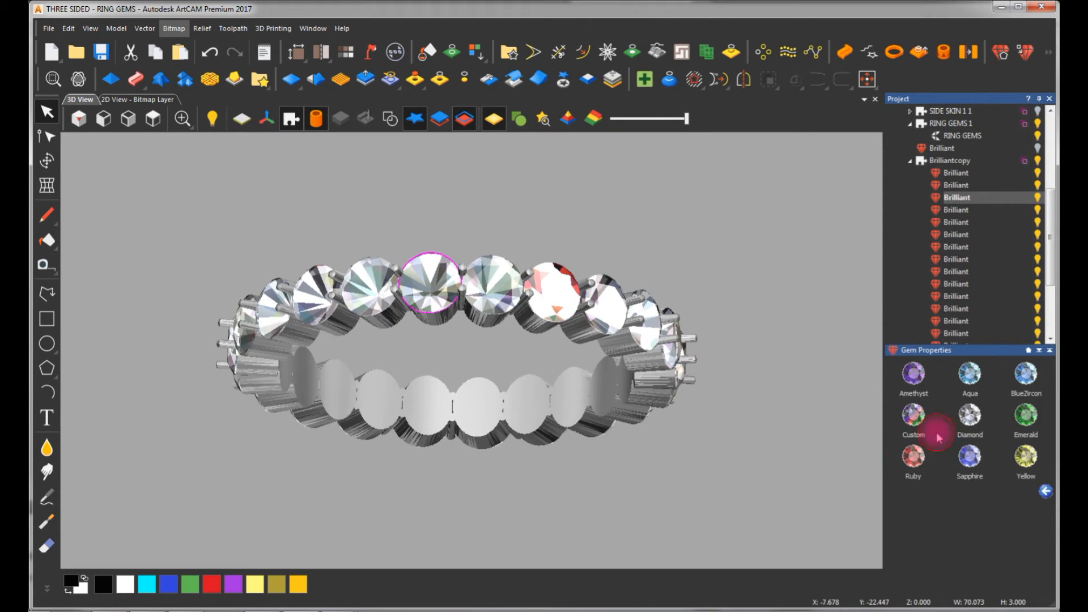
left_click(975, 468)
left_click(1046, 440)
Examine the recoloured gems and their settings from several angles around the wrapped 3D ring.
left_click_drag(539, 391, 617, 250)
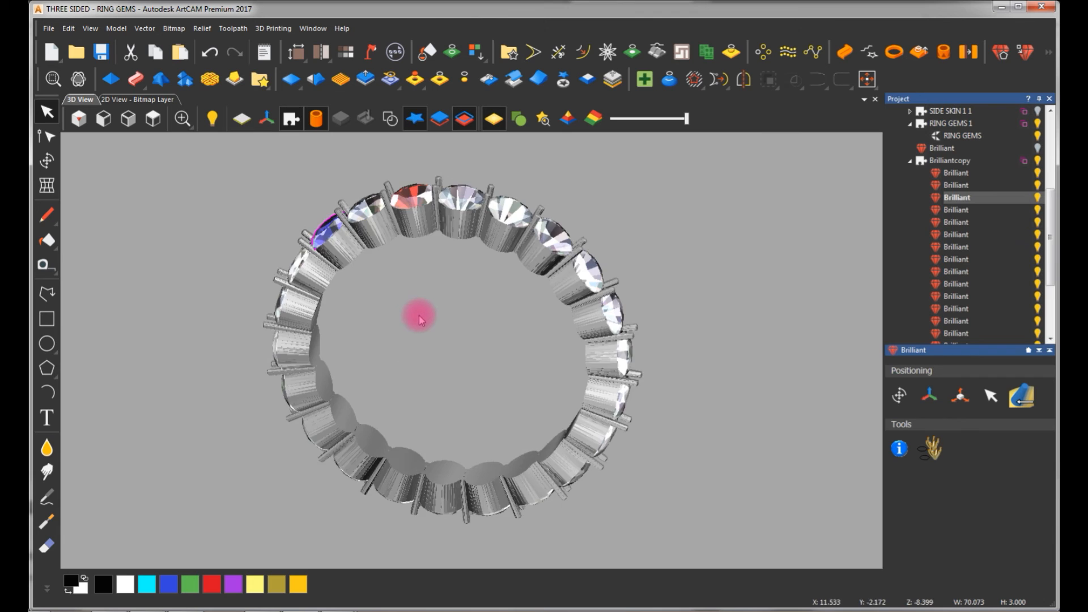
scroll(423, 316, "down", 2)
scroll(425, 316, "up", 3)
left_click_drag(489, 268, 495, 388)
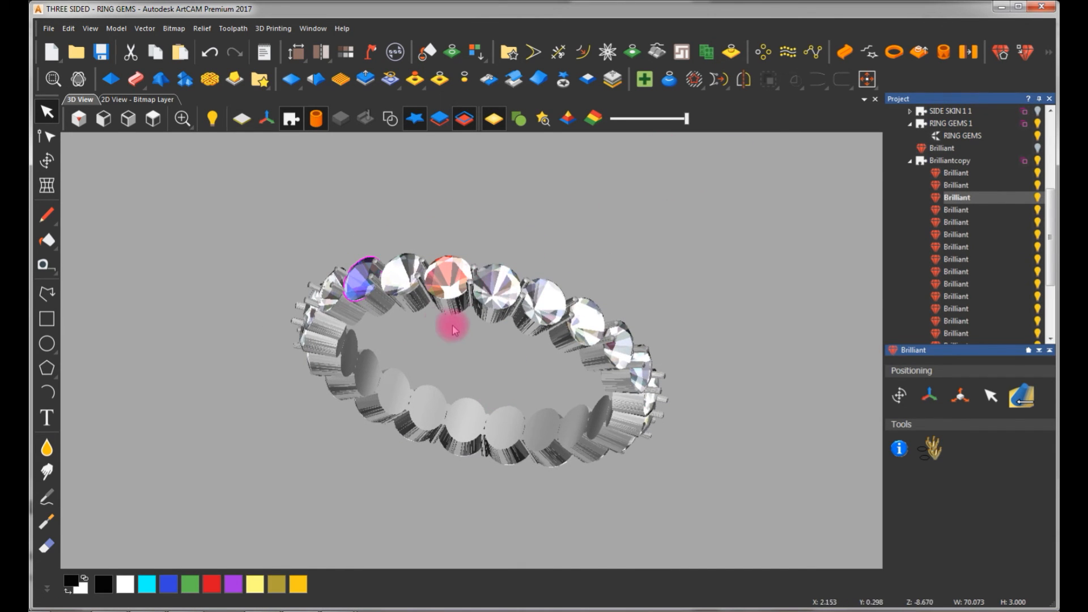
scroll(442, 323, "up", 2)
left_click_drag(563, 310, 553, 318)
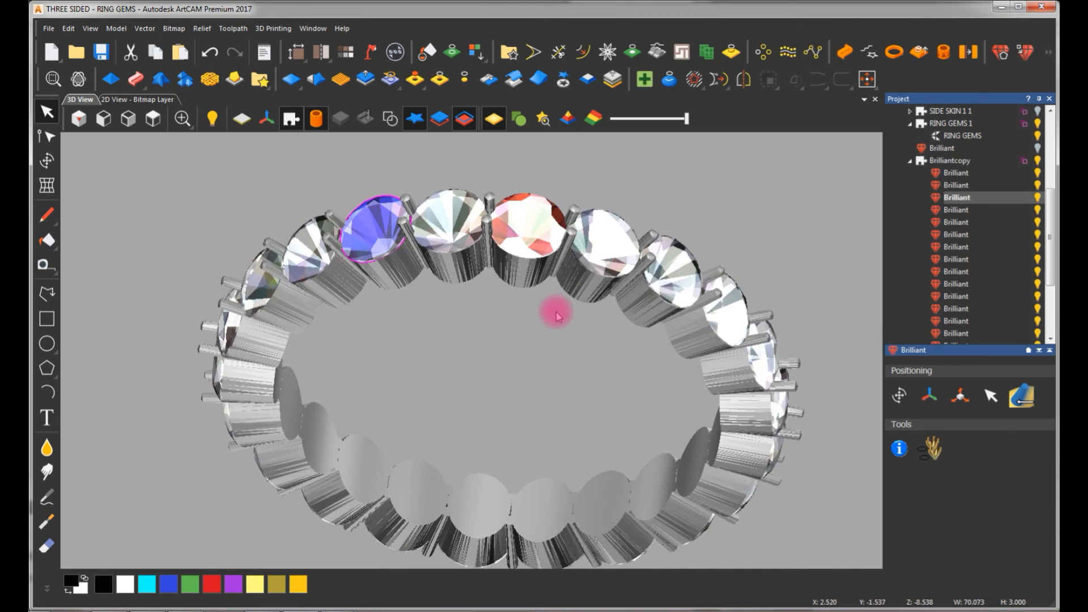
scroll(554, 318, "down", 2)
left_click_drag(635, 340, 330, 230)
left_click_drag(469, 335, 389, 250)
scroll(311, 344, "down", 2)
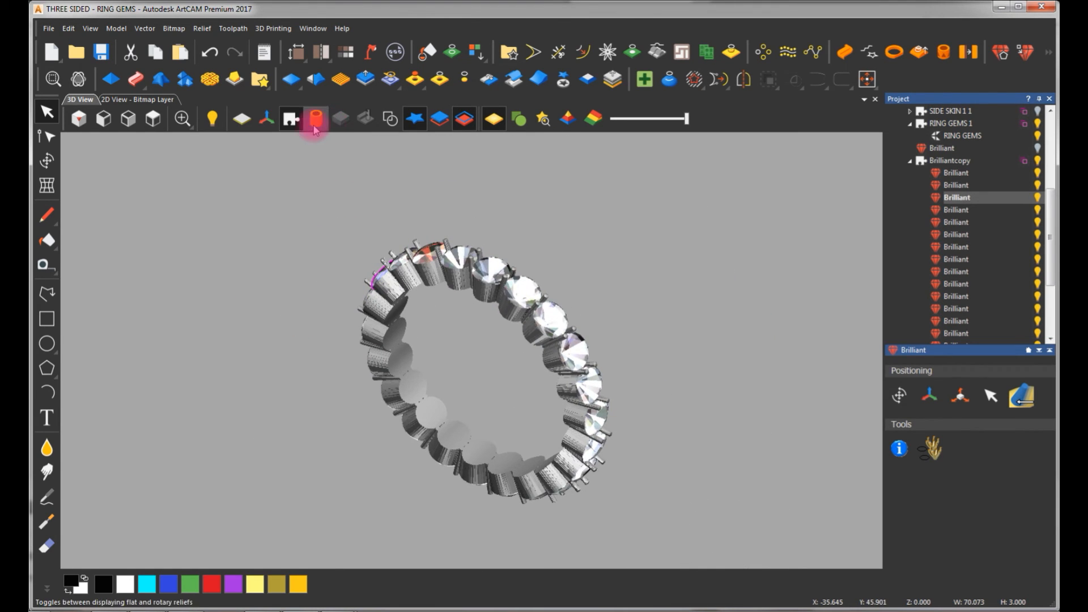
left_click(290, 119)
left_click(290, 119)
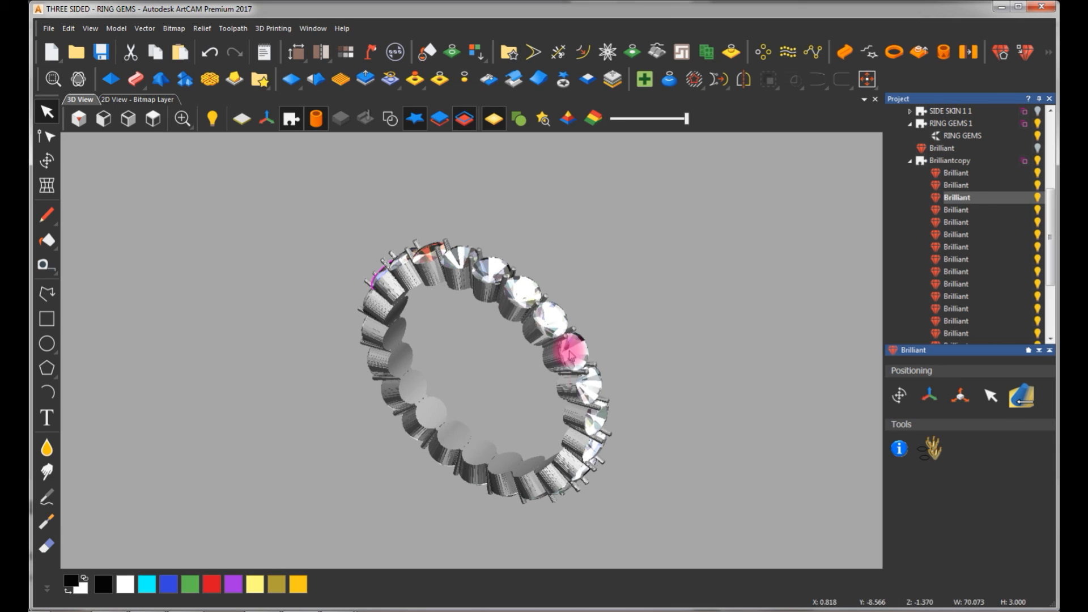
left_click(389, 119)
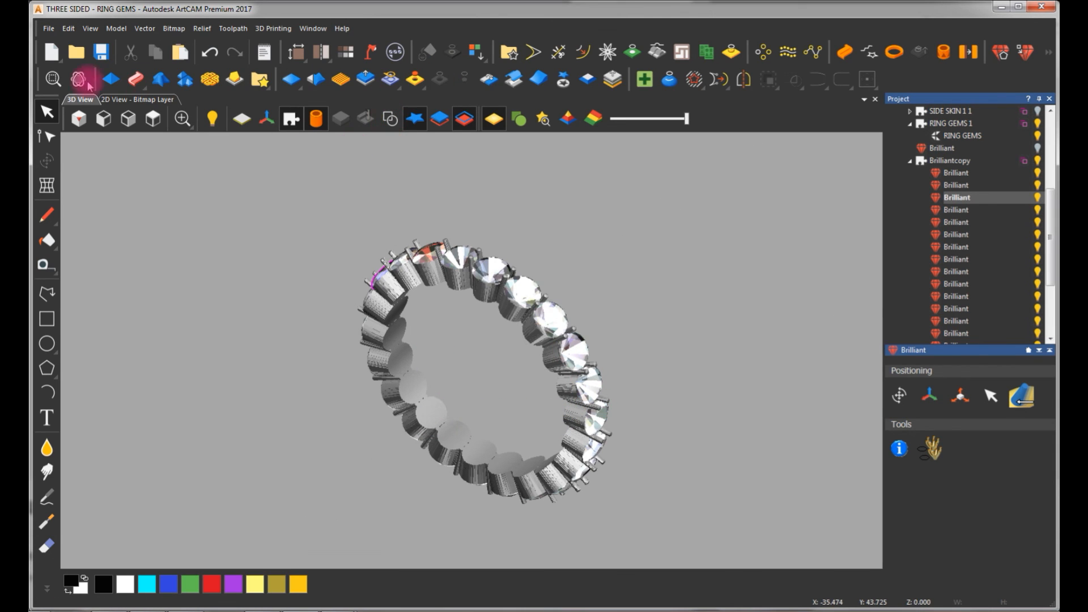
left_click(78, 80)
left_click_drag(623, 371, 481, 358)
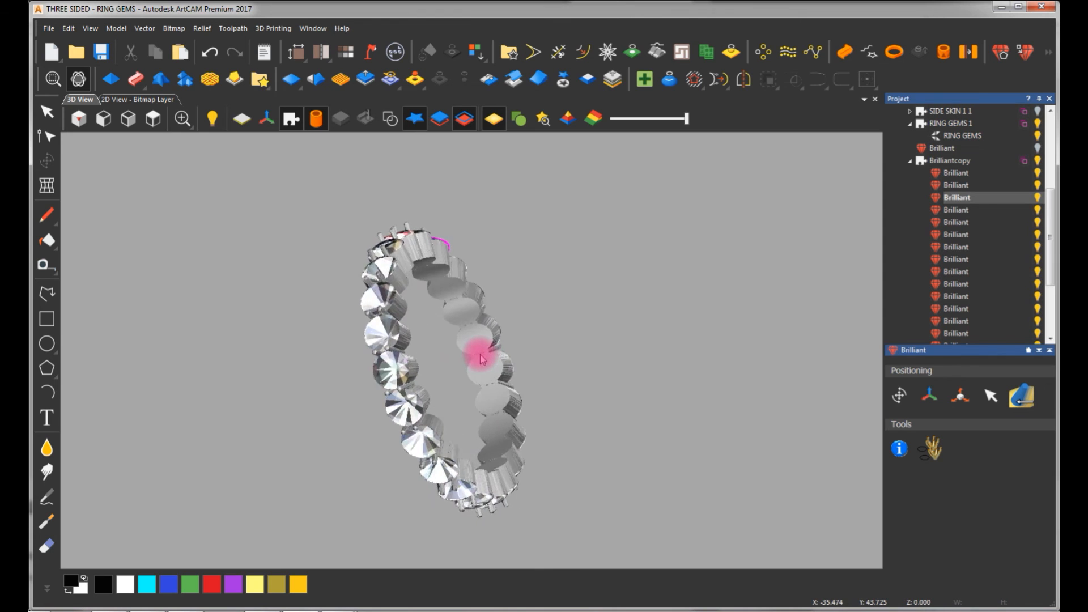